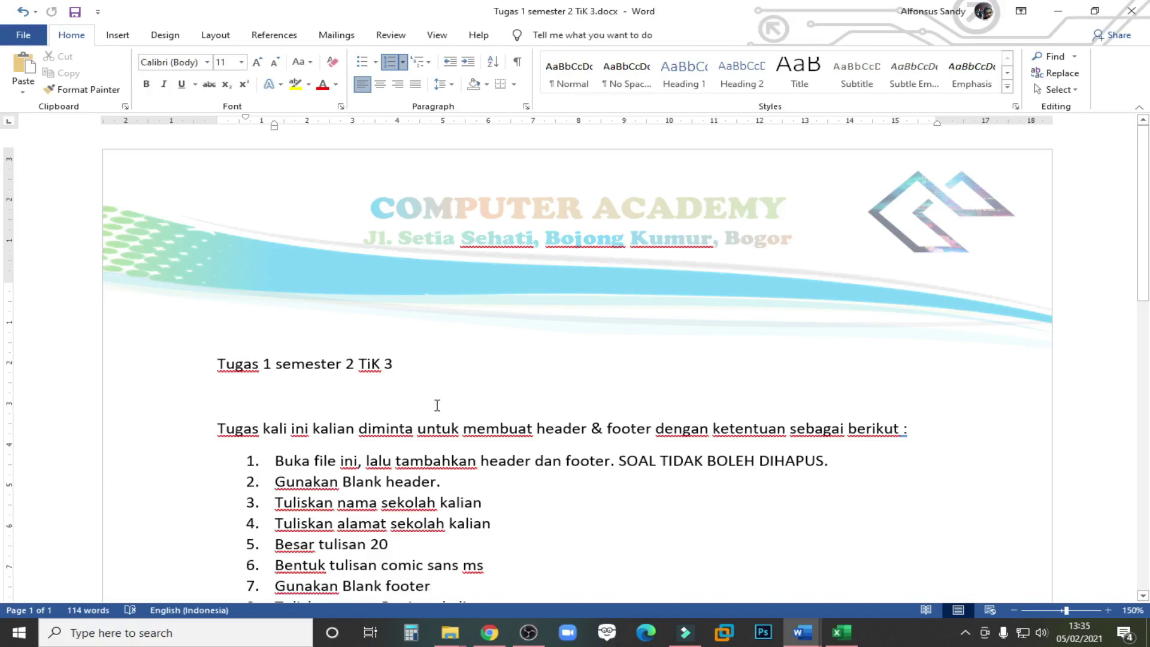
Add empty lines below the last numbered list item until a second page starts, and view the header on that page.
{"action": "scroll", "coordinate": [564, 352], "scroll_direction": "down", "scroll_amount": 5}
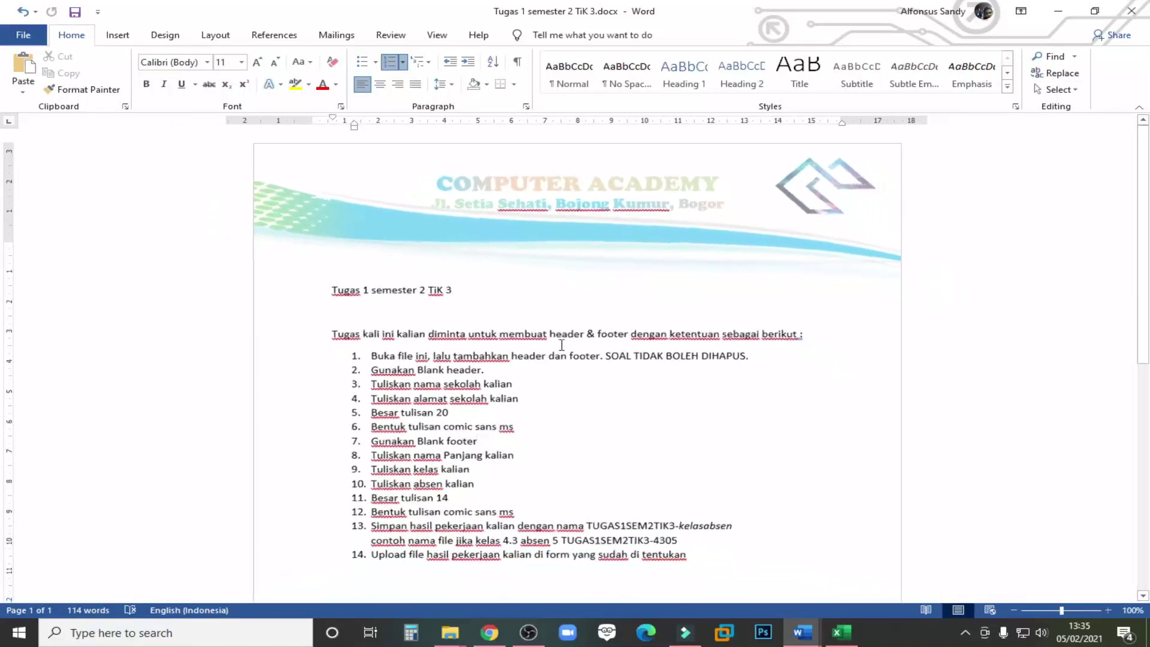
{"action": "scroll", "coordinate": [755, 480], "scroll_direction": "down", "scroll_amount": 3}
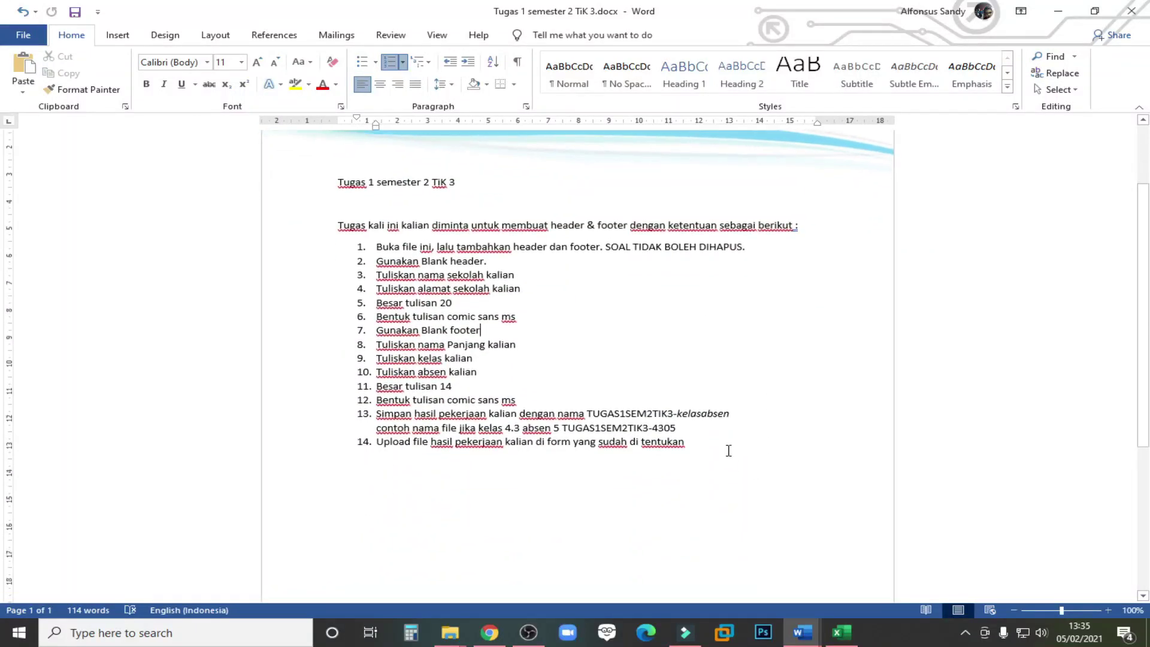
{"action": "scroll", "coordinate": [727, 383], "scroll_direction": "down", "scroll_amount": 4}
{"action": "left_click", "coordinate": [718, 310]}
{"action": "key", "text": "Return"}
{"action": "key", "text": "Return"}
{"action": "key", "text": "Return"}
{"action": "key", "text": "Return"}
{"action": "key", "text": "Return"}
{"action": "key", "text": "Return"}
{"action": "key", "text": "Return"}
{"action": "key", "text": "Return"}
{"action": "key", "text": "Return"}
{"action": "key", "text": "Return"}
{"action": "key", "text": "Return"}
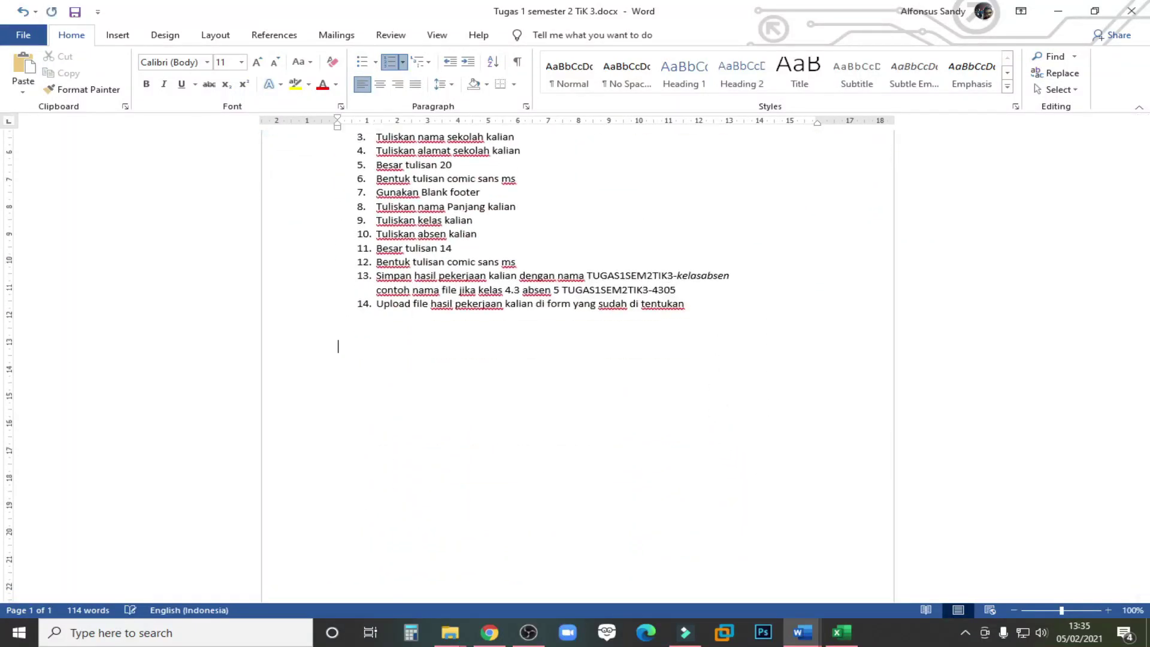
{"action": "scroll", "coordinate": [790, 406], "scroll_direction": "down", "scroll_amount": 2}
{"action": "scroll", "coordinate": [790, 405], "scroll_direction": "down", "scroll_amount": 2}
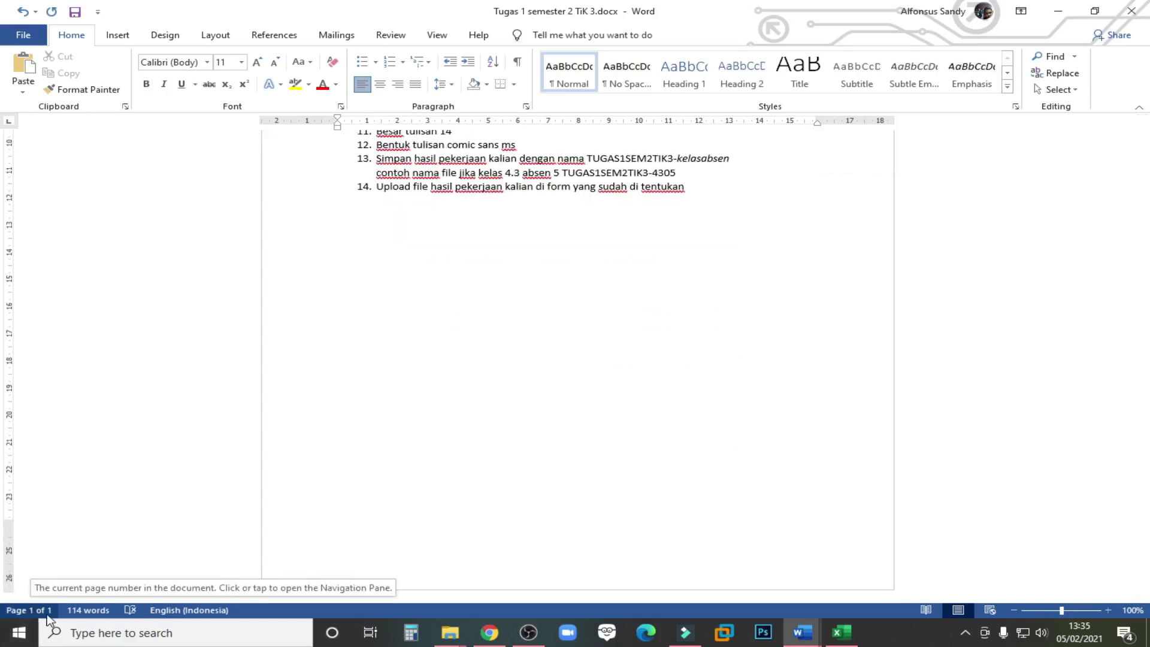
{"action": "left_click", "coordinate": [639, 402]}
{"action": "key", "text": "Return"}
{"action": "key", "text": "Return"}
{"action": "key", "text": "Return"}
{"action": "key", "text": "Return"}
{"action": "key", "text": "Return"}
{"action": "key", "text": "Return"}
{"action": "key", "text": "Return"}
{"action": "key", "text": "Return"}
{"action": "key", "text": "Return"}
{"action": "key", "text": "Return"}
{"action": "key", "text": "Return"}
{"action": "key", "text": "Return"}
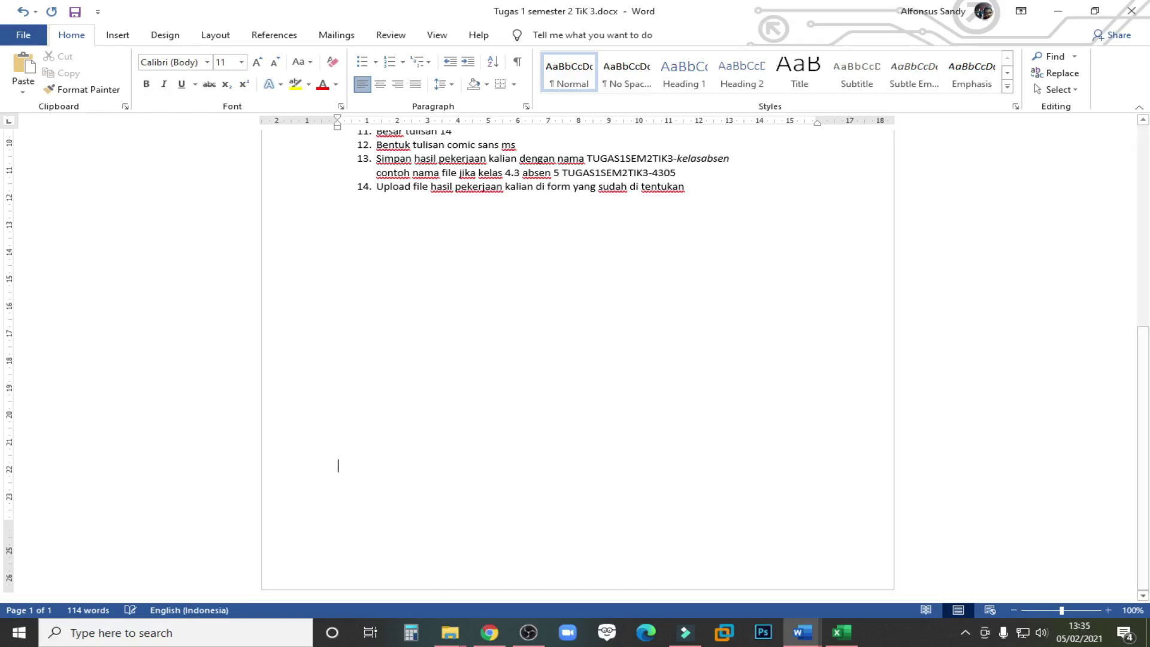
{"action": "scroll", "coordinate": [624, 431], "scroll_direction": "down", "scroll_amount": 11}
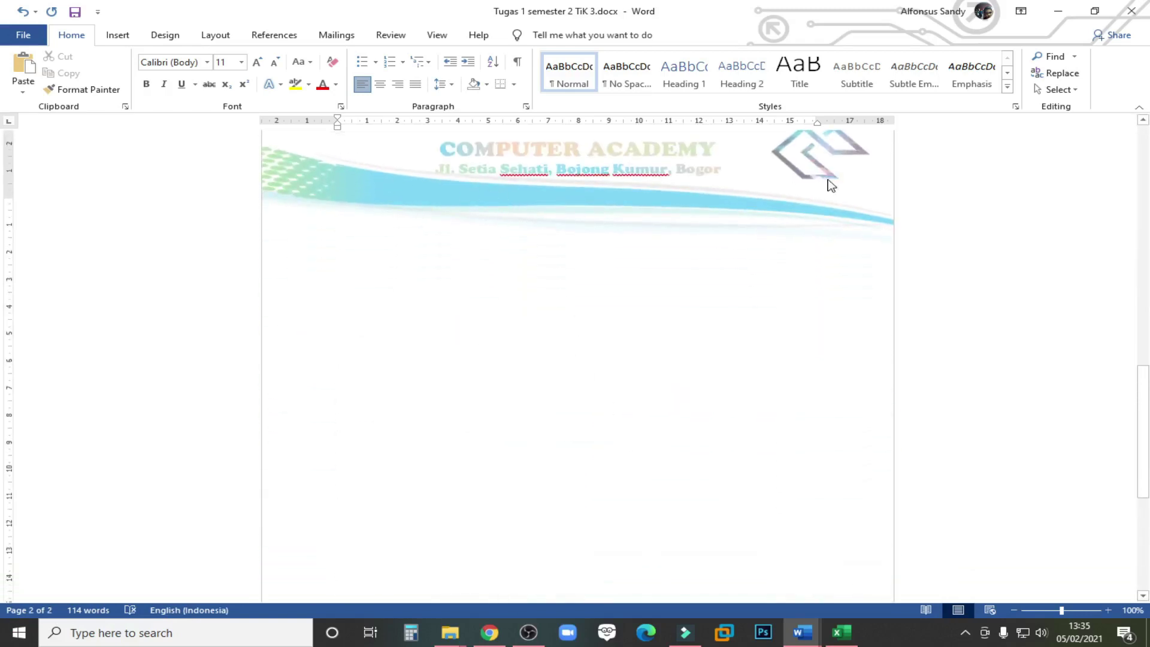
{"action": "scroll", "coordinate": [619, 285], "scroll_direction": "up", "scroll_amount": 3}
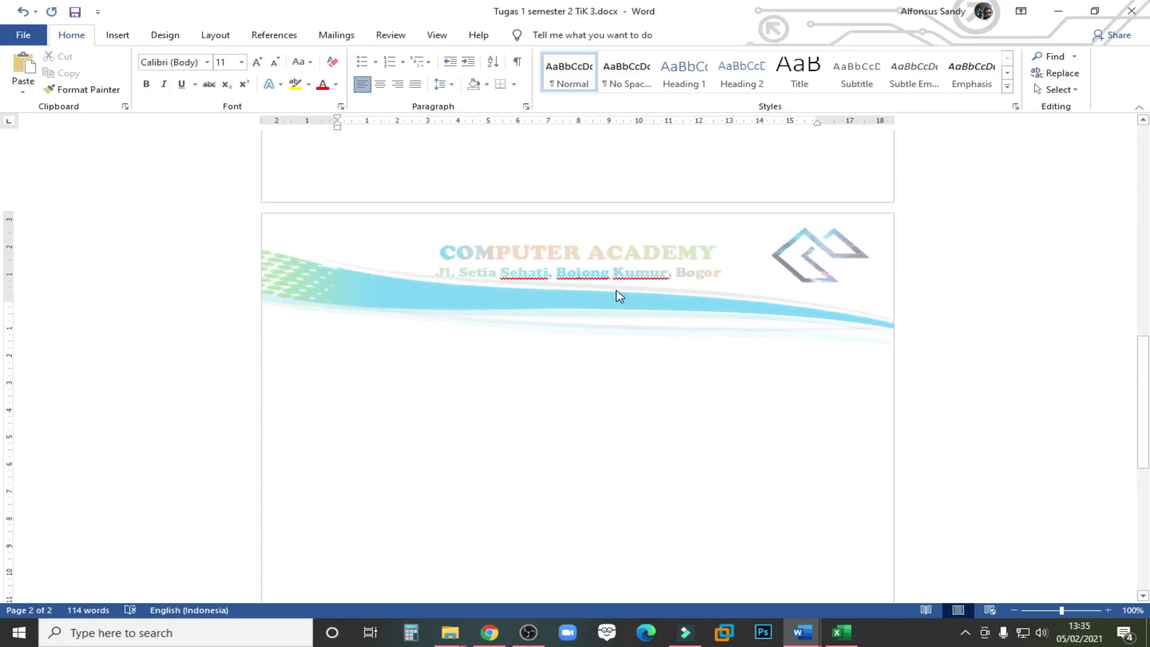
{"action": "scroll", "coordinate": [653, 331], "scroll_direction": "down", "scroll_amount": 4}
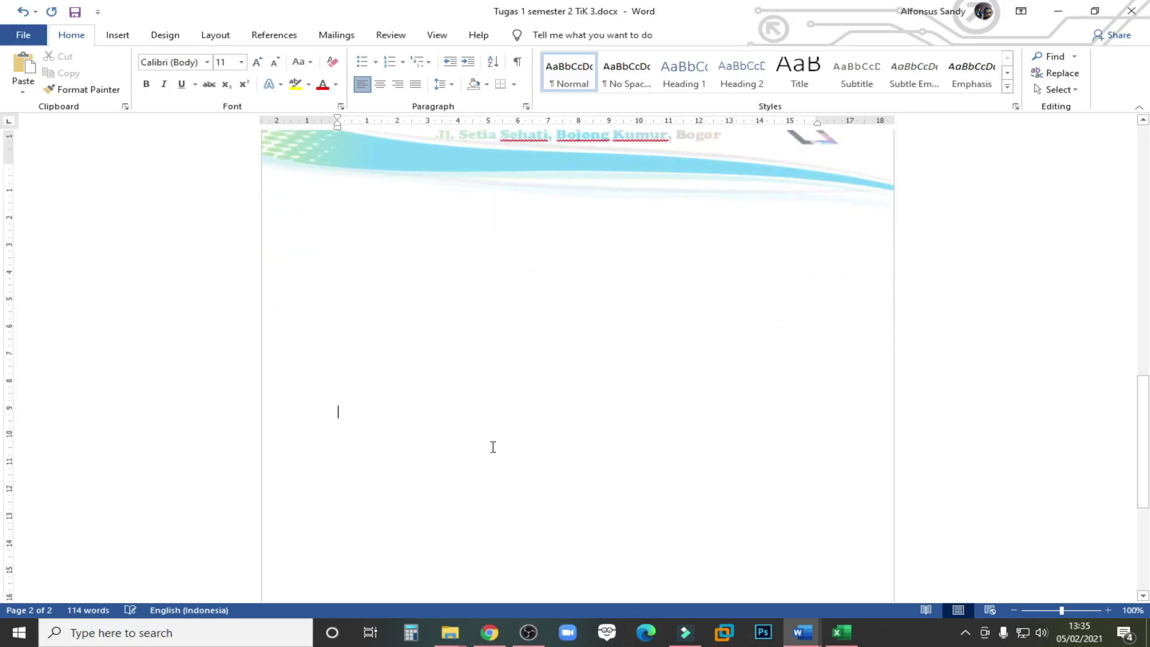
Add more empty lines on the second page until a third page starts, and view the header there.
{"action": "scroll", "coordinate": [493, 447], "scroll_direction": "down", "scroll_amount": 5}
{"action": "key", "text": "Return"}
{"action": "key", "text": "Return"}
{"action": "key", "text": "Return"}
{"action": "key", "text": "Return"}
{"action": "key", "text": "Return"}
{"action": "key", "text": "Return"}
{"action": "key", "text": "Return"}
{"action": "key", "text": "Return"}
{"action": "key", "text": "Return"}
{"action": "key", "text": "Return"}
{"action": "key", "text": "Return"}
{"action": "key", "text": "Return"}
{"action": "key", "text": "Return"}
{"action": "key", "text": "Return"}
{"action": "key", "text": "Return"}
{"action": "key", "text": "Return"}
{"action": "key", "text": "Return"}
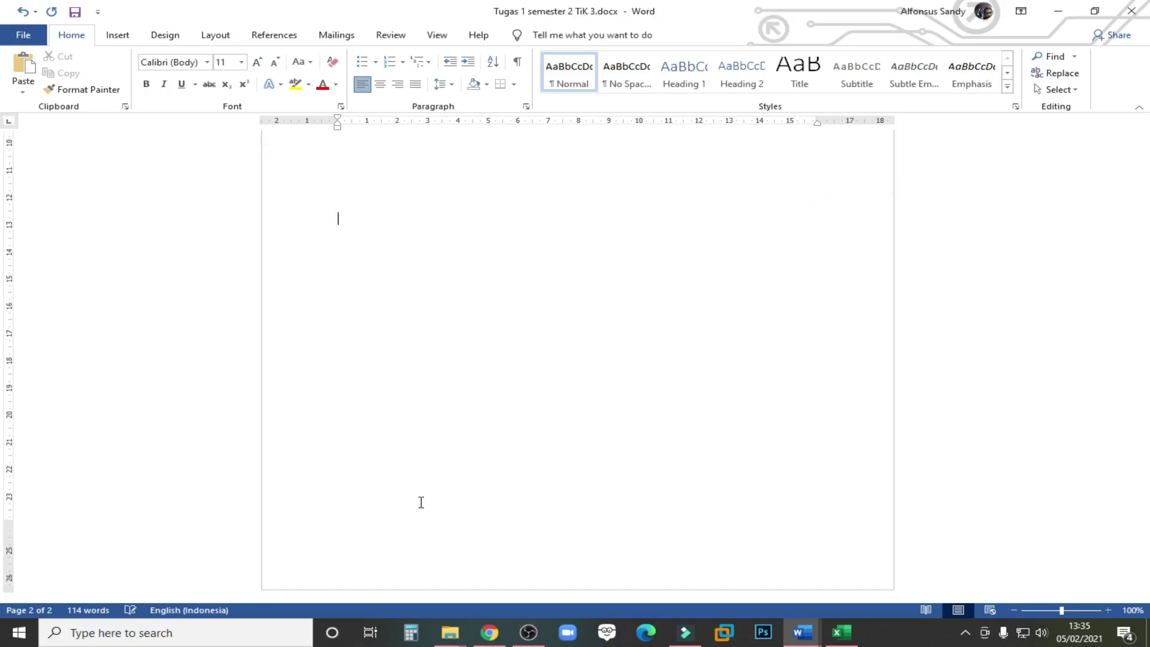
{"action": "scroll", "coordinate": [244, 318], "scroll_direction": "down", "scroll_amount": 3}
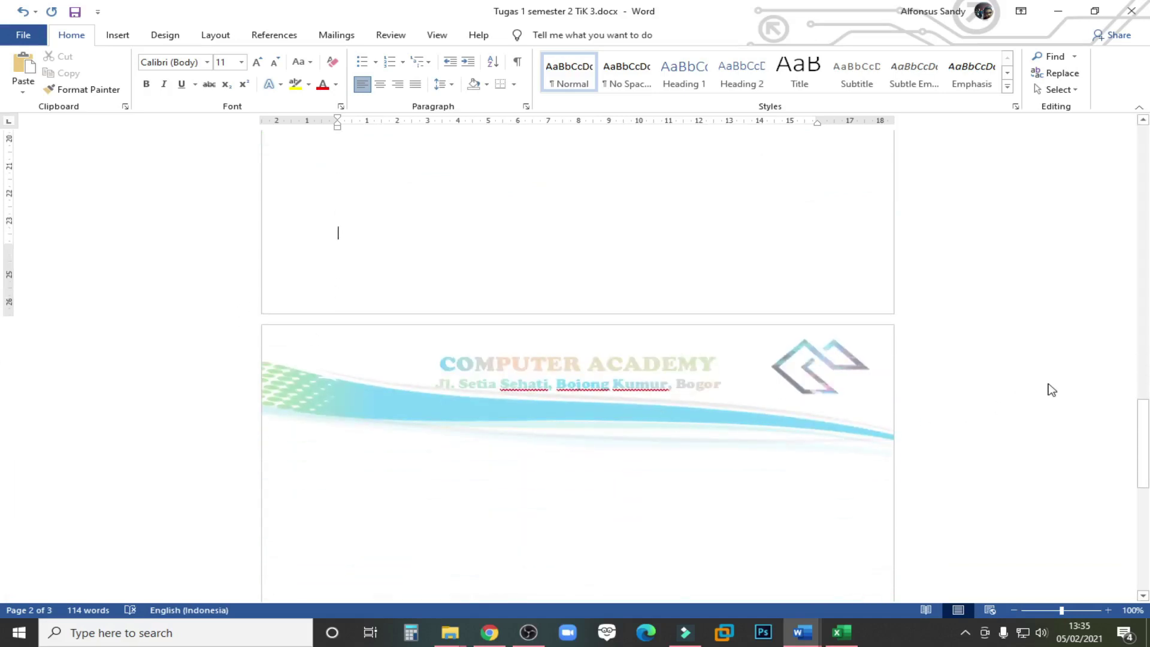
Go back to the beginning of the document and switch to the Document1 window.
{"action": "left_click_drag", "start_coordinate": [1142, 455], "coordinate": [1142, 174]}
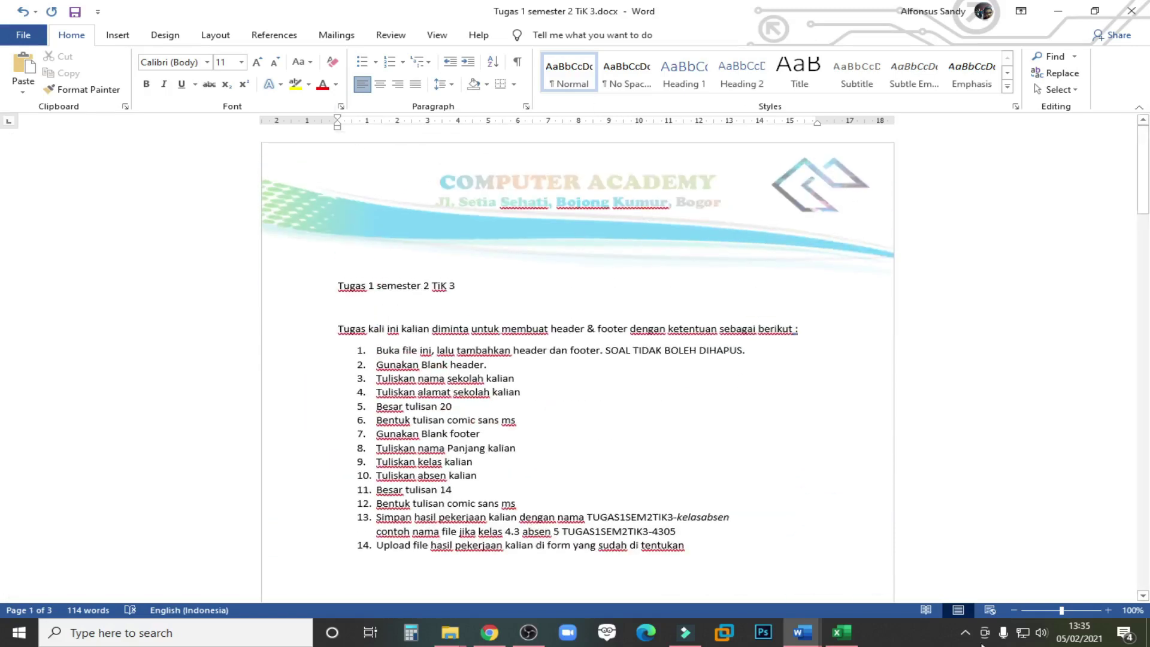
{"action": "left_click", "coordinate": [812, 643]}
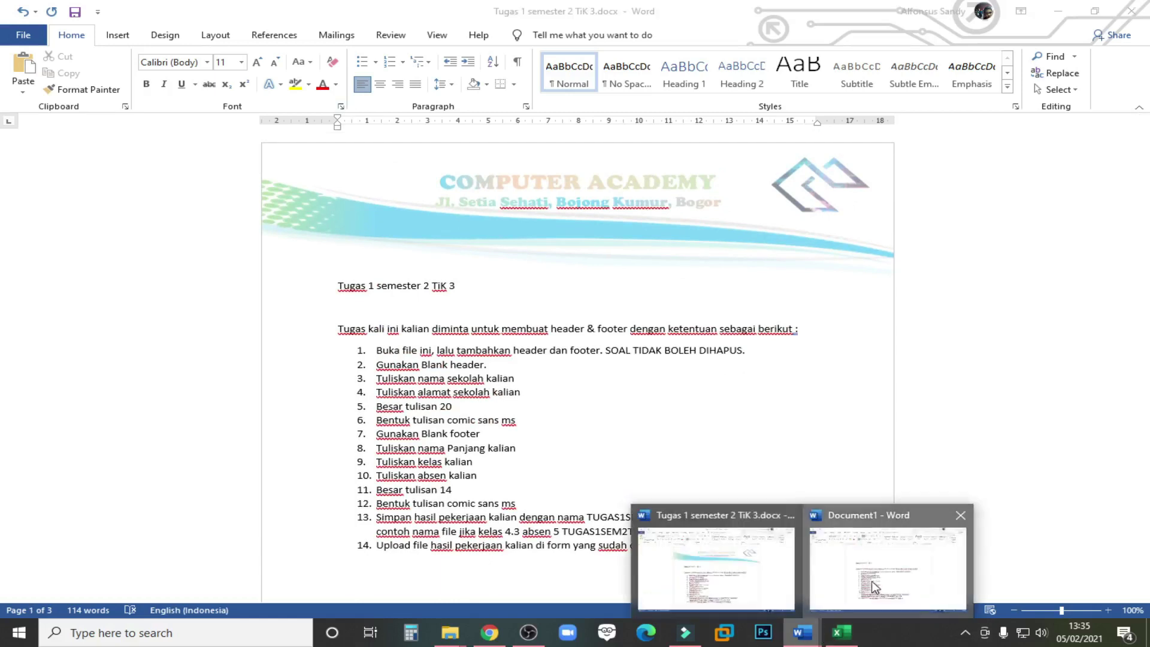
{"action": "left_click", "coordinate": [888, 566]}
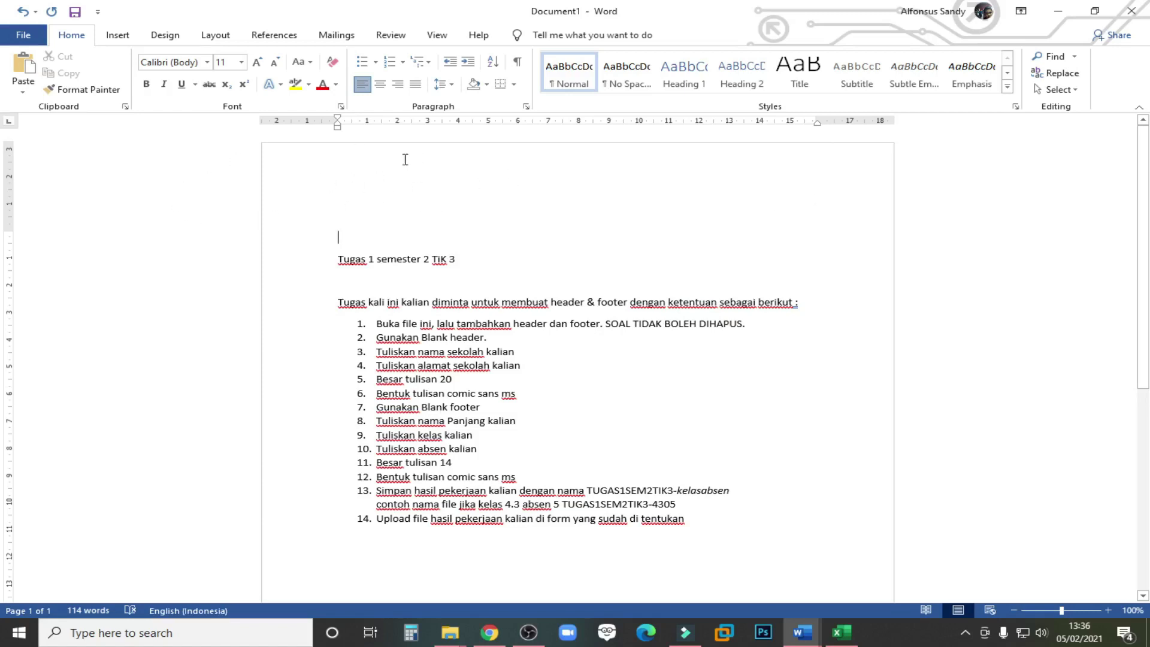
Open the page header for editing and remove its centre and right tab stops.
{"action": "double_click", "coordinate": [388, 174]}
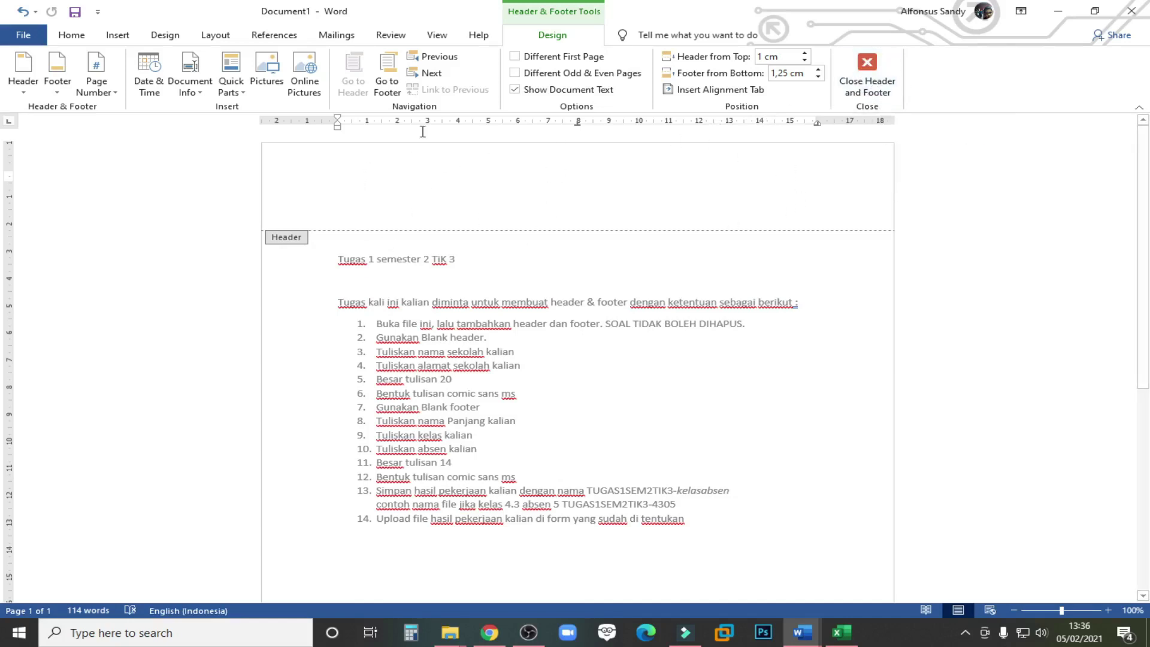
{"action": "left_click", "coordinate": [578, 124]}
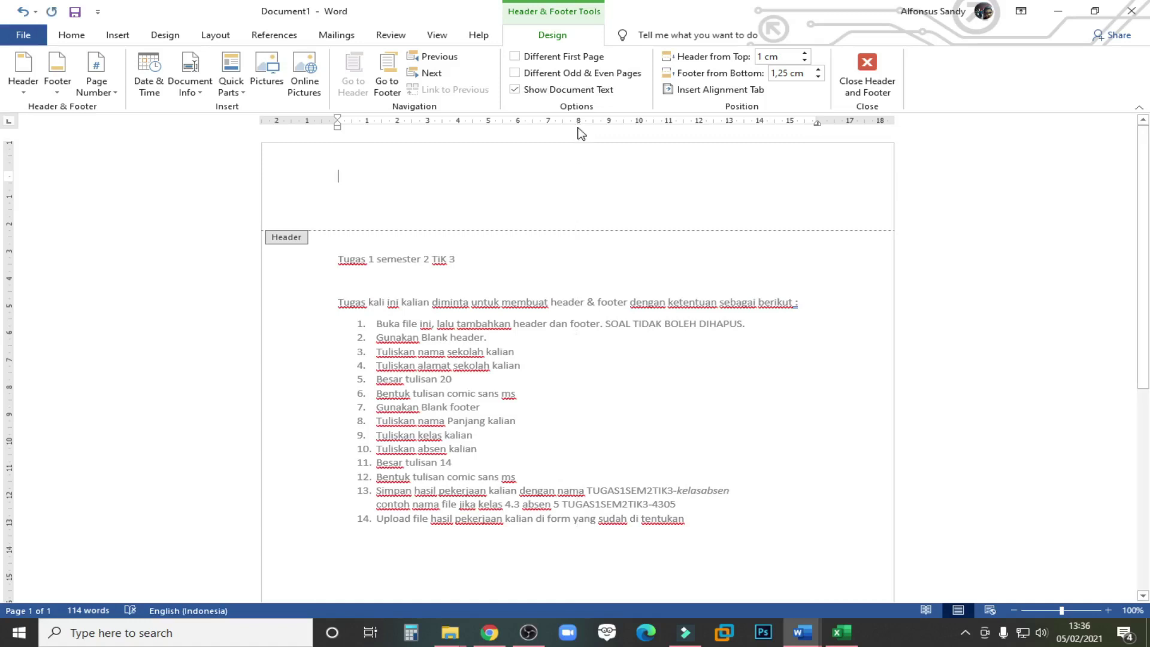
{"action": "left_click", "coordinate": [818, 123]}
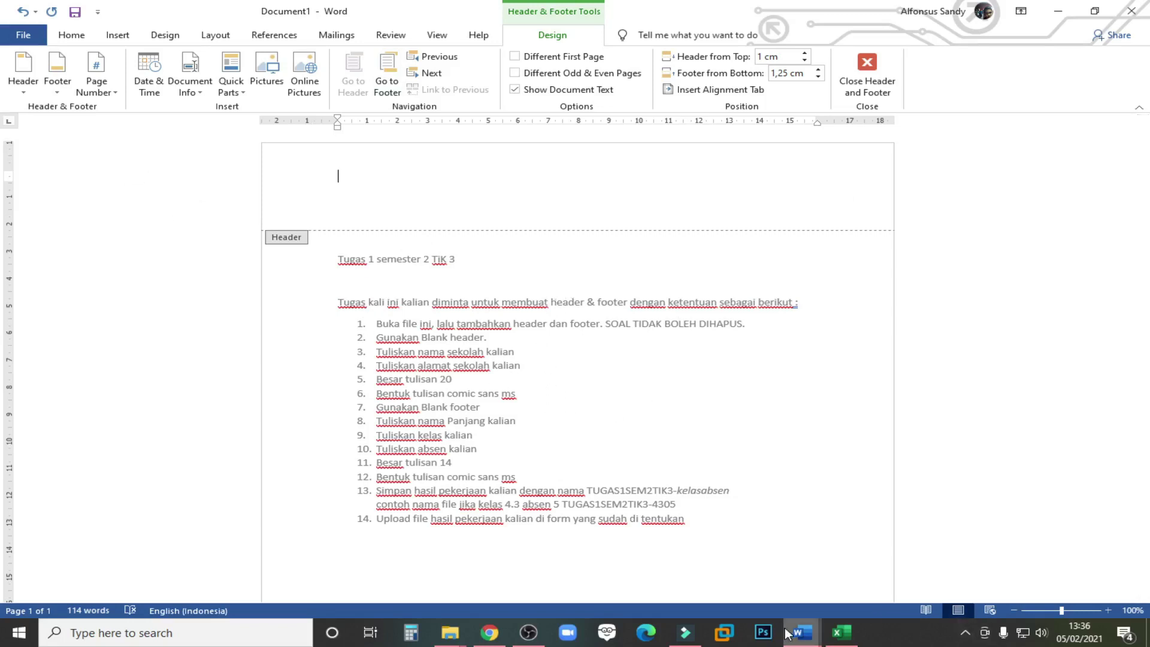
{"action": "mouse_move", "coordinate": [803, 639]}
{"action": "mouse_move", "coordinate": [734, 560]}
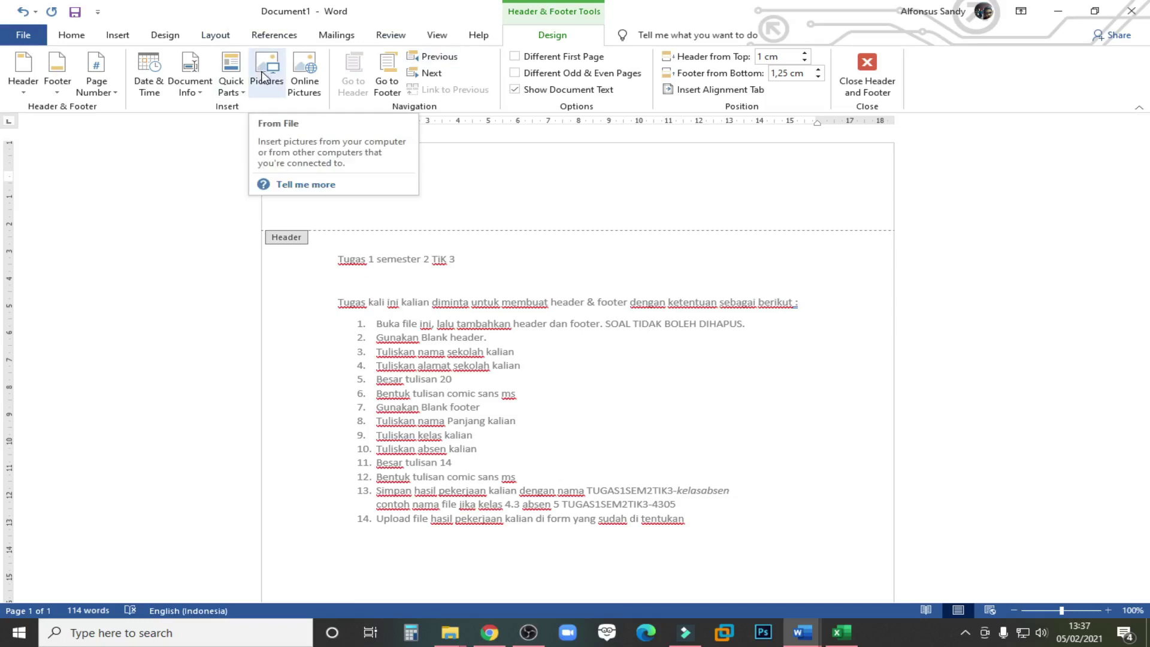
Start inserting an online picture into the header and show the Background category of images.
{"action": "left_click", "coordinate": [123, 37]}
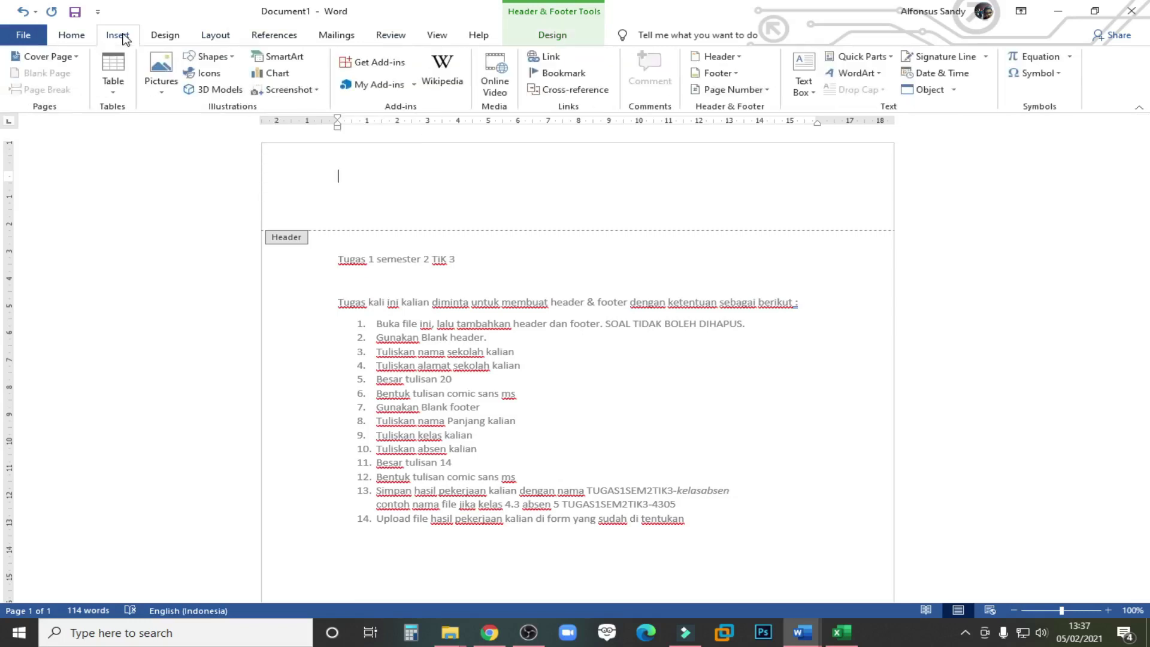
{"action": "left_click", "coordinate": [162, 63]}
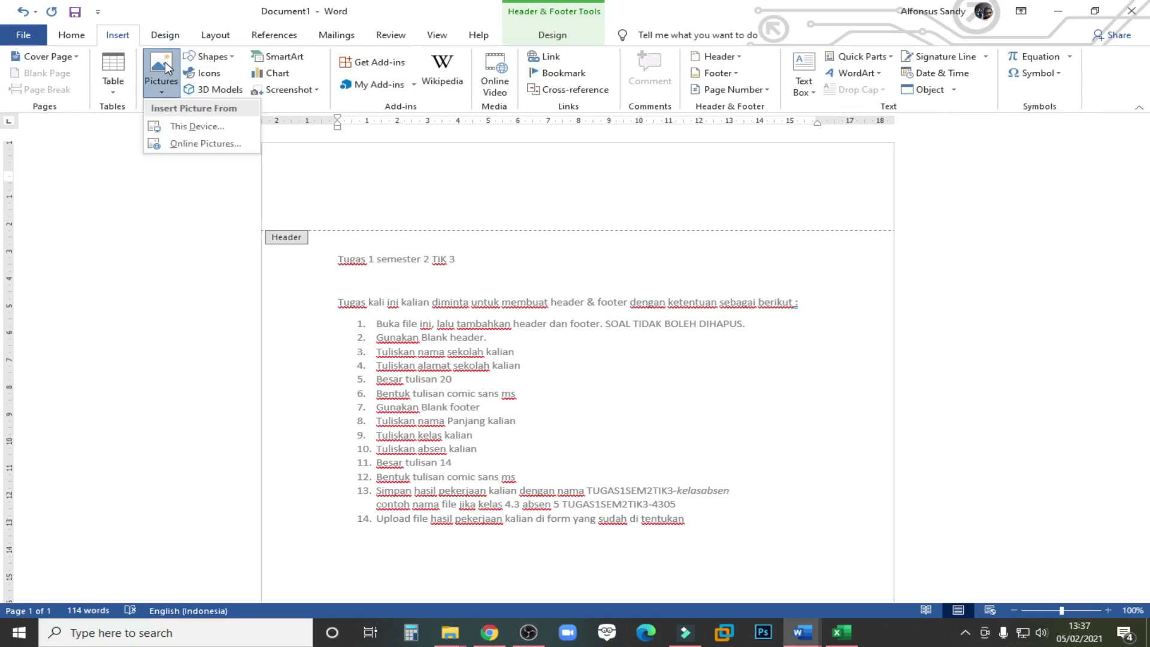
{"action": "left_click", "coordinate": [205, 144]}
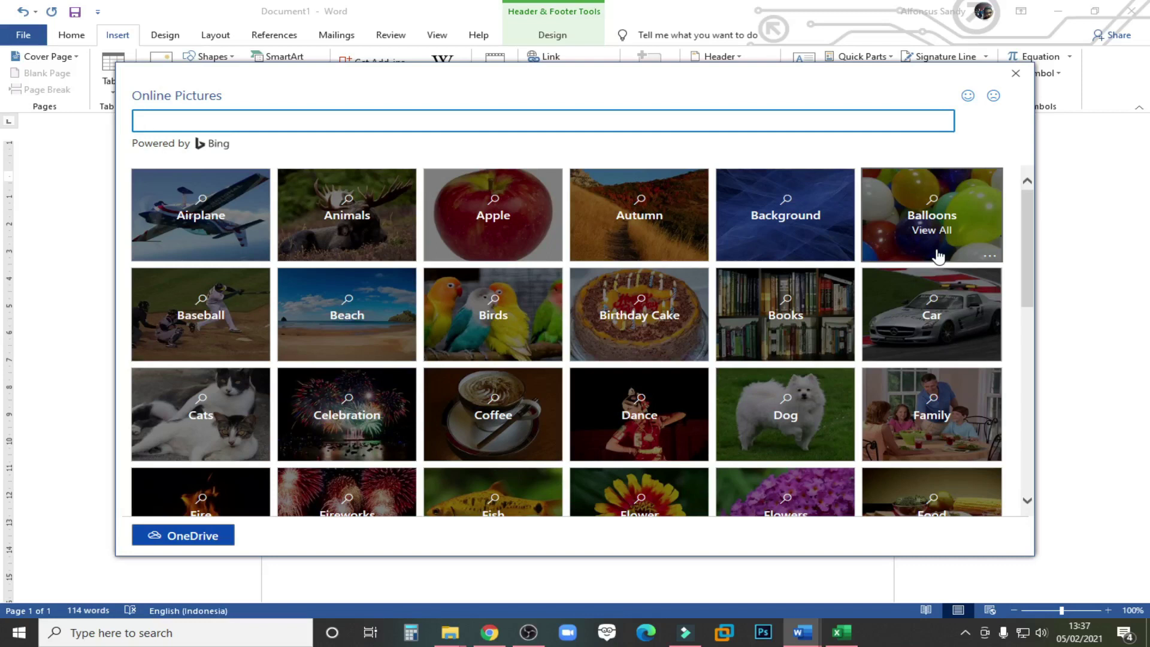
{"action": "left_click", "coordinate": [803, 247]}
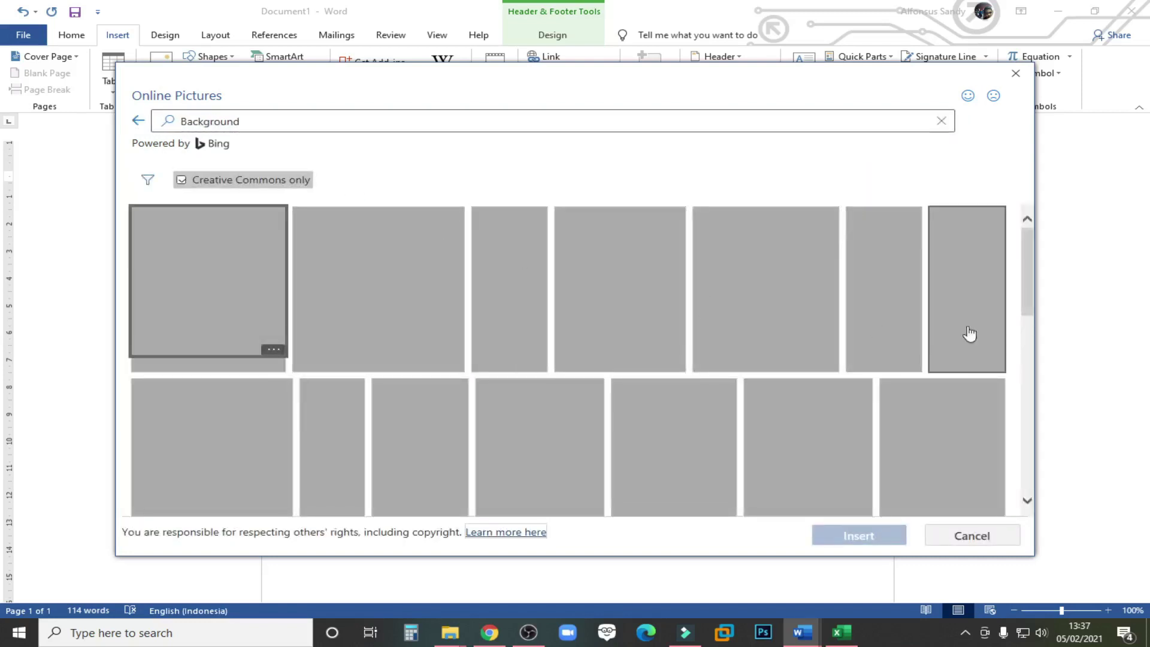
Find the white background picture with the blue wave, snowflakes and ornaments and insert it into the header.
{"action": "scroll", "coordinate": [895, 314], "scroll_direction": "down", "scroll_amount": 2}
{"action": "scroll", "coordinate": [897, 330], "scroll_direction": "down", "scroll_amount": 3}
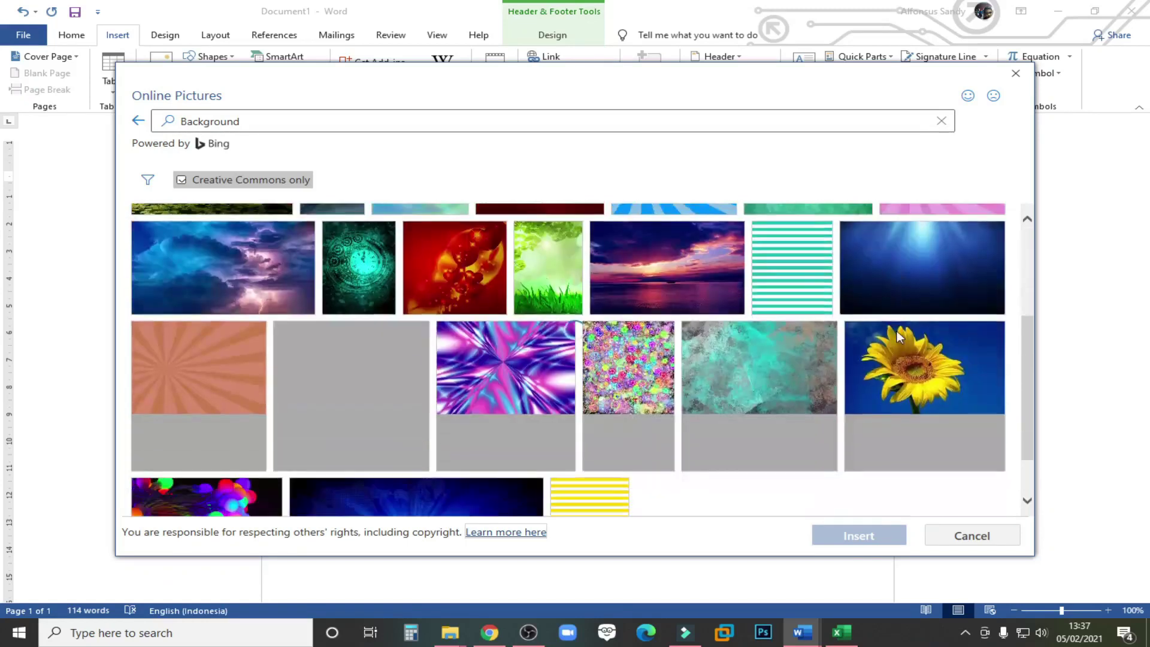
{"action": "scroll", "coordinate": [897, 333], "scroll_direction": "down", "scroll_amount": 2}
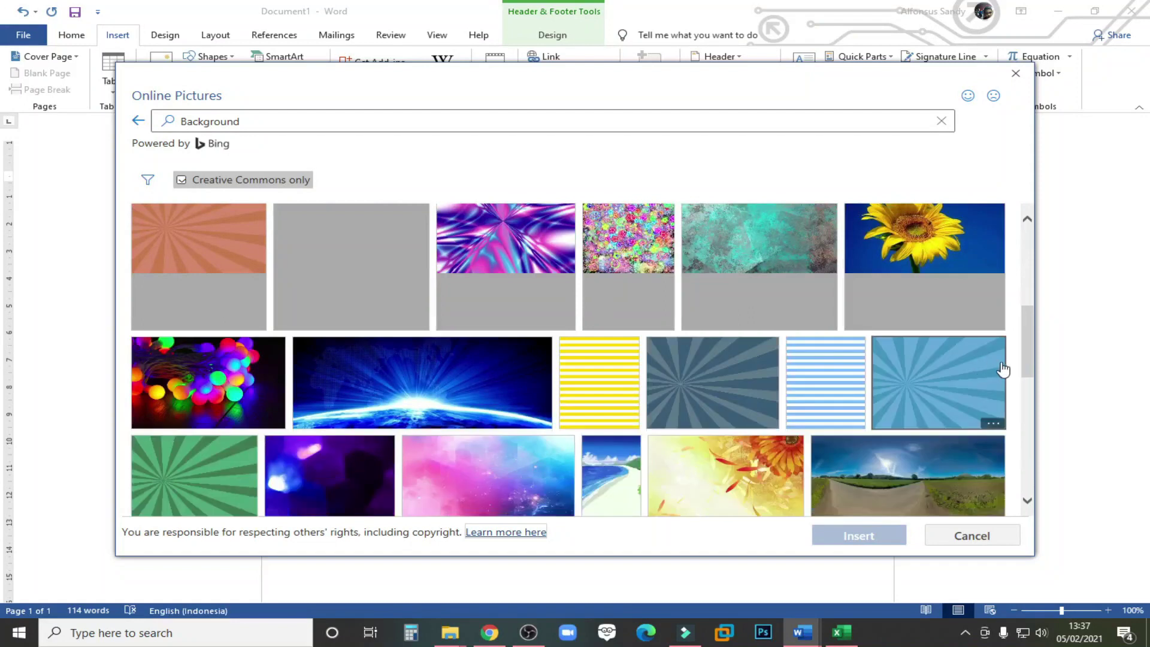
{"action": "left_click_drag", "start_coordinate": [1034, 339], "coordinate": [1046, 365]}
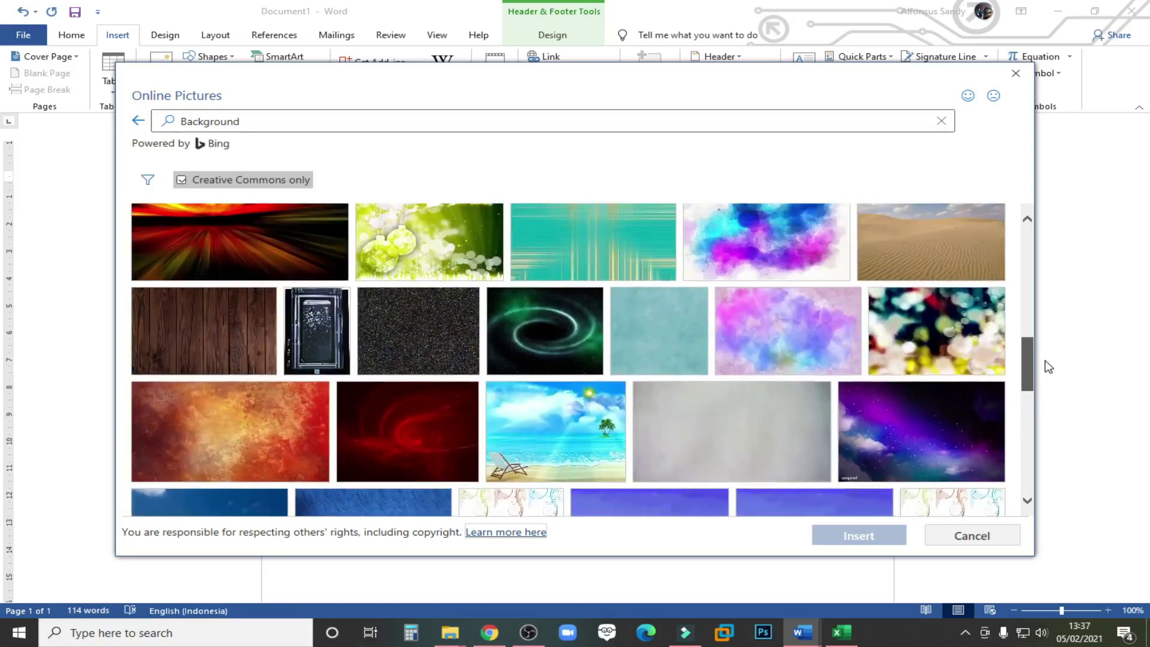
{"action": "left_click_drag", "start_coordinate": [1049, 366], "coordinate": [1061, 394]}
{"action": "left_click_drag", "start_coordinate": [1061, 394], "coordinate": [1048, 476]}
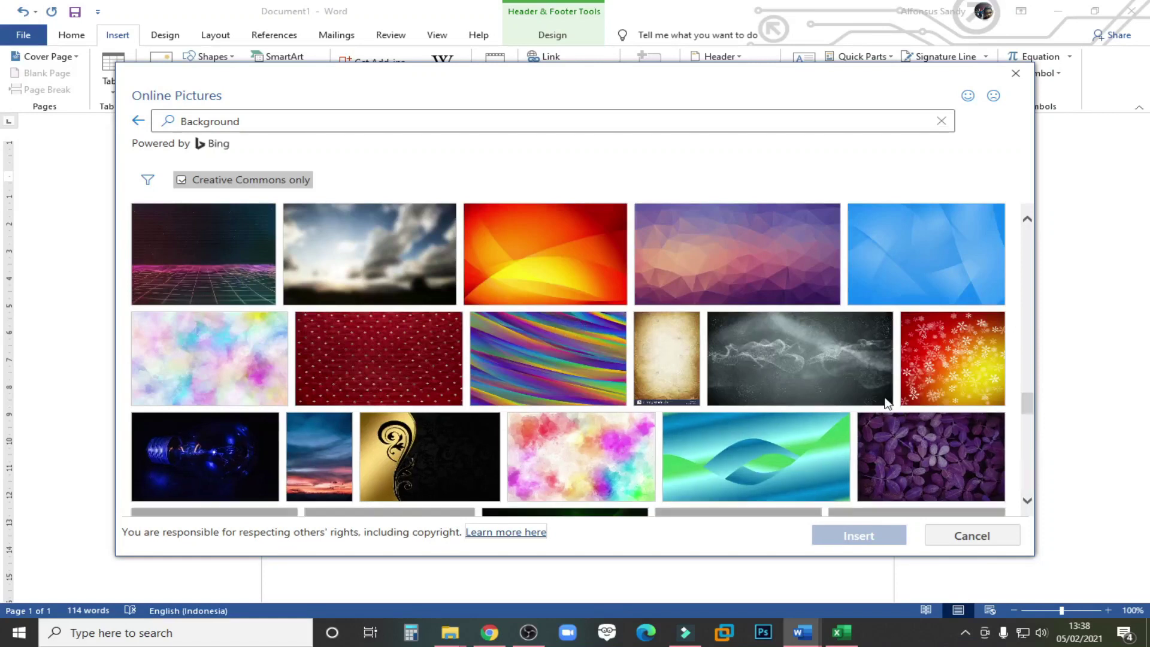
{"action": "left_click_drag", "start_coordinate": [1024, 418], "coordinate": [1022, 478]}
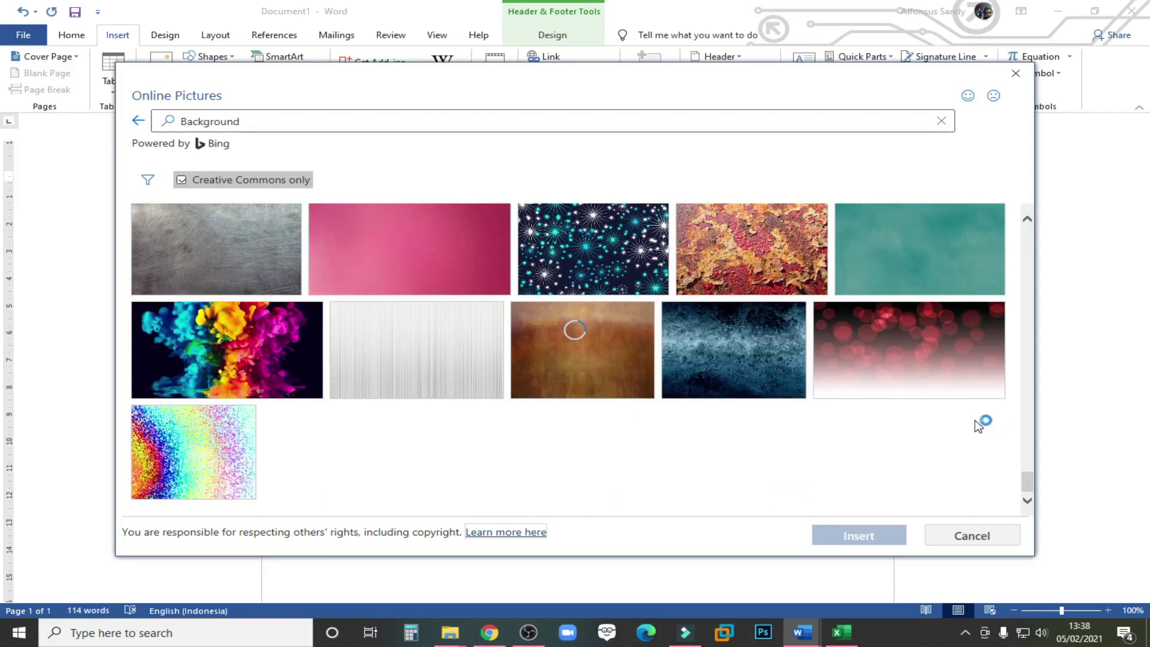
{"action": "scroll", "coordinate": [1033, 440], "scroll_direction": "up", "scroll_amount": 3}
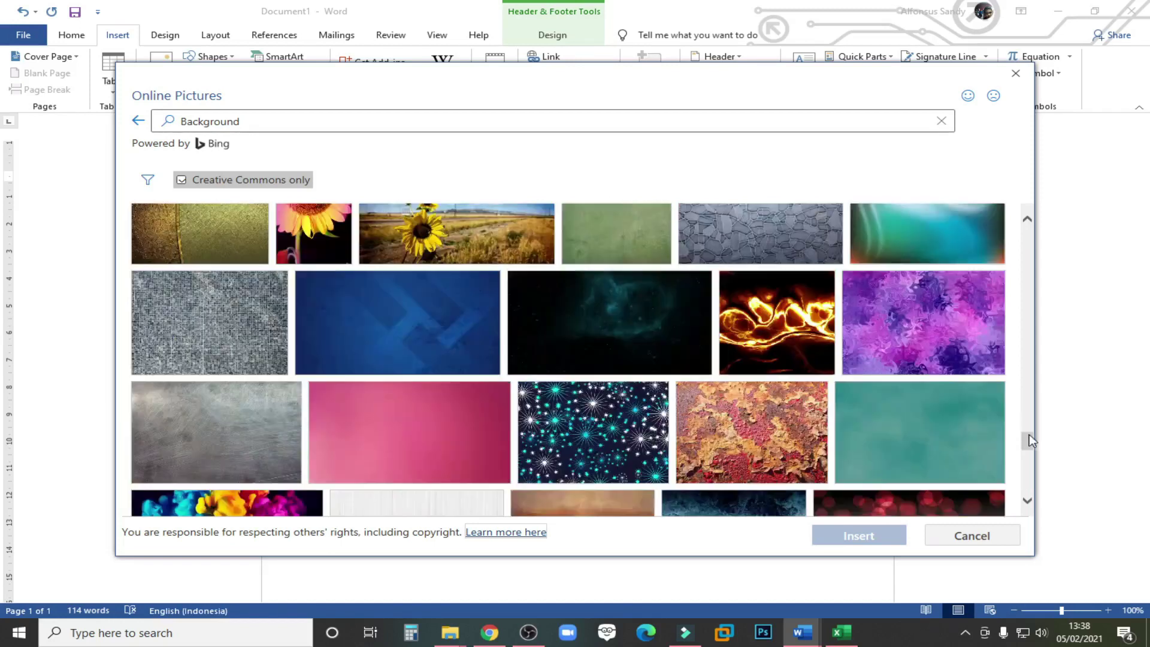
{"action": "left_click_drag", "start_coordinate": [1028, 443], "coordinate": [1029, 410]}
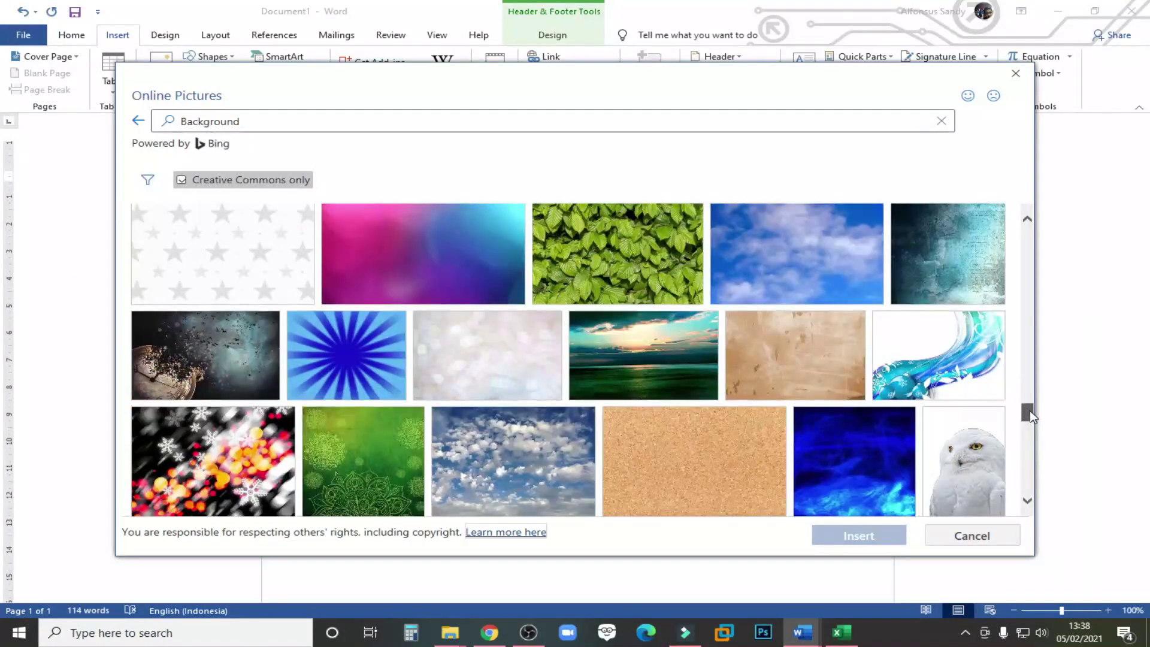
{"action": "left_click", "coordinate": [946, 358]}
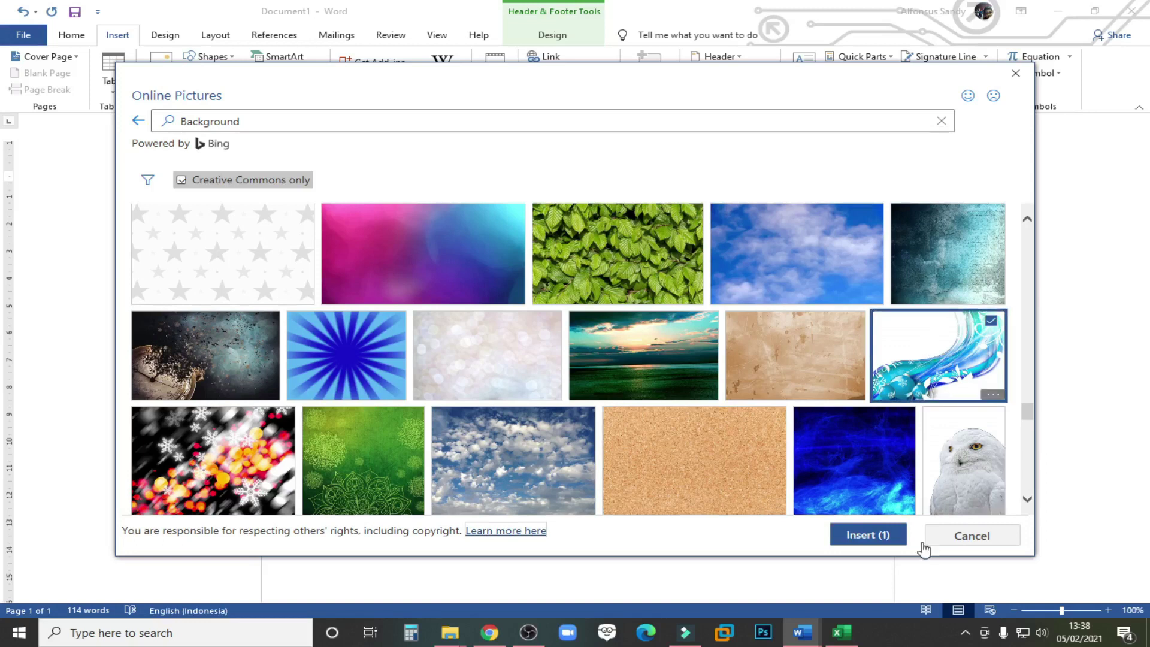
{"action": "left_click", "coordinate": [862, 536]}
{"action": "left_click", "coordinate": [870, 536]}
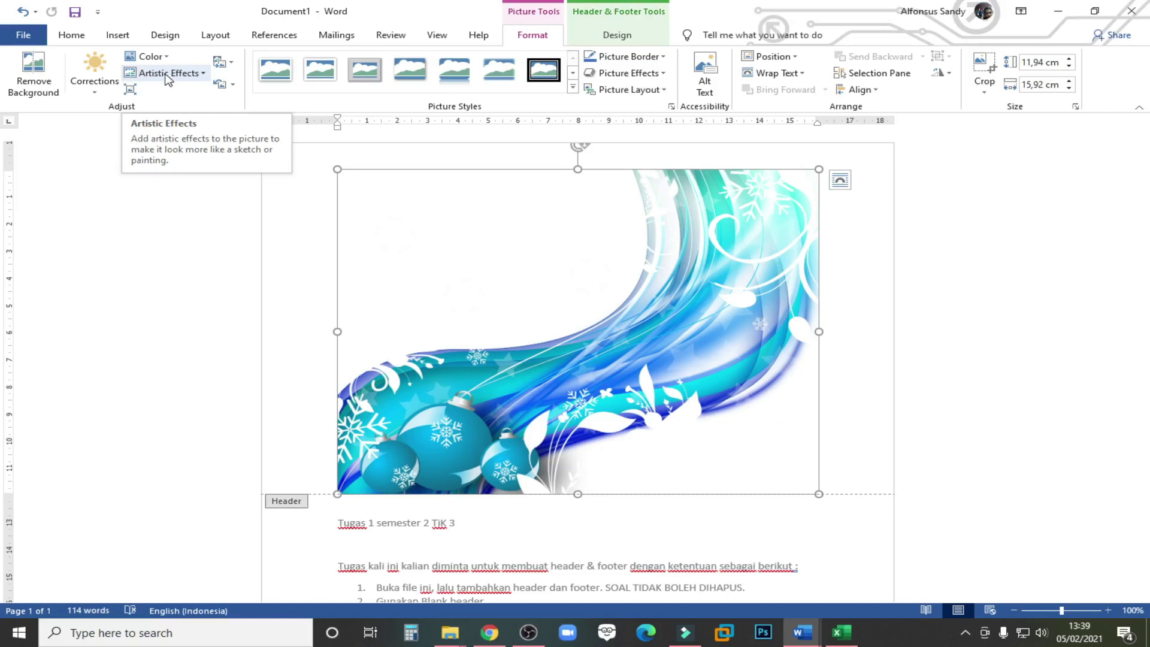
{"action": "left_click", "coordinate": [117, 38]}
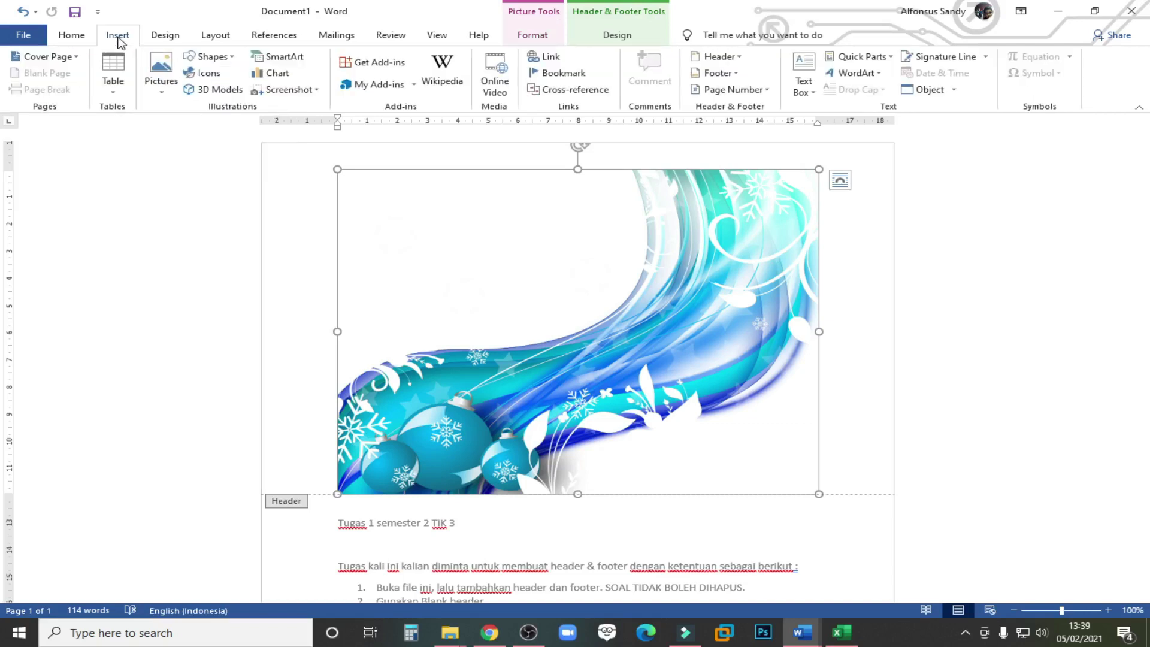
{"action": "left_click", "coordinate": [161, 70]}
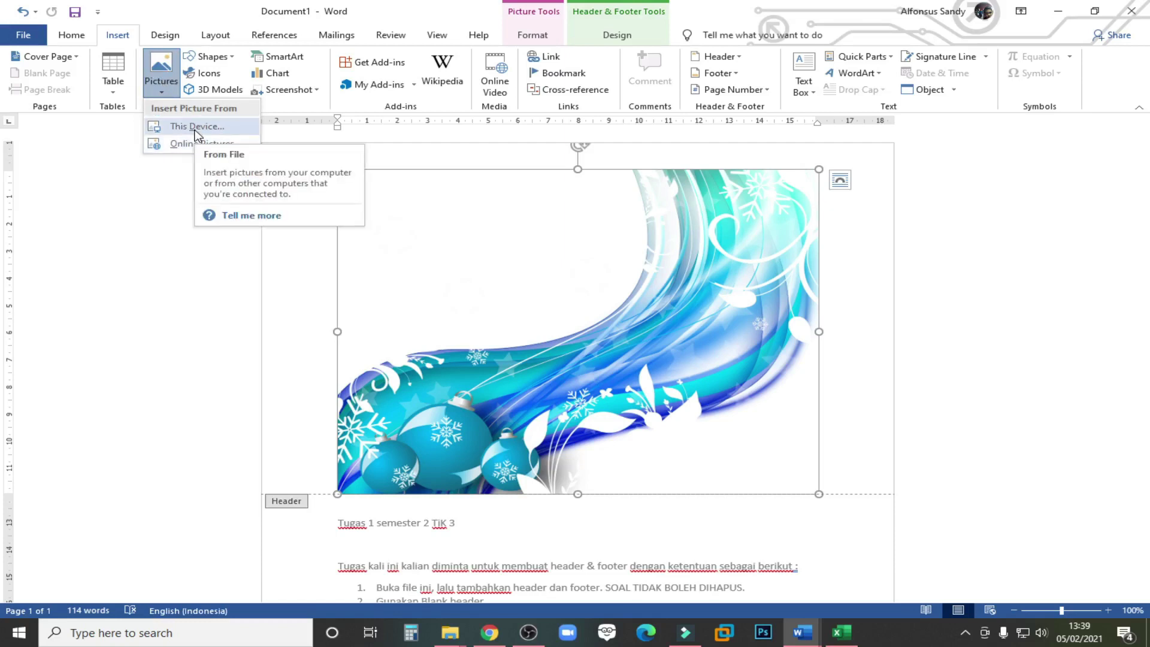
{"action": "left_click", "coordinate": [1015, 271]}
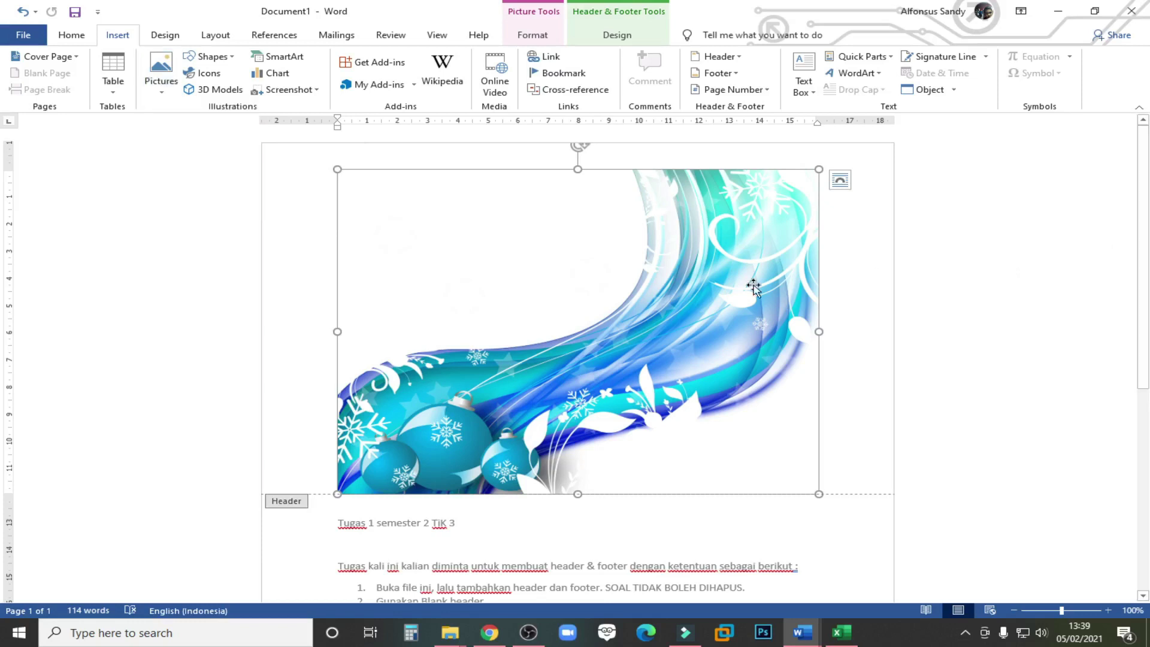
Set the text wrapping of the inserted background picture to In Front of Text.
{"action": "left_click", "coordinate": [572, 386]}
{"action": "left_click", "coordinate": [572, 383]}
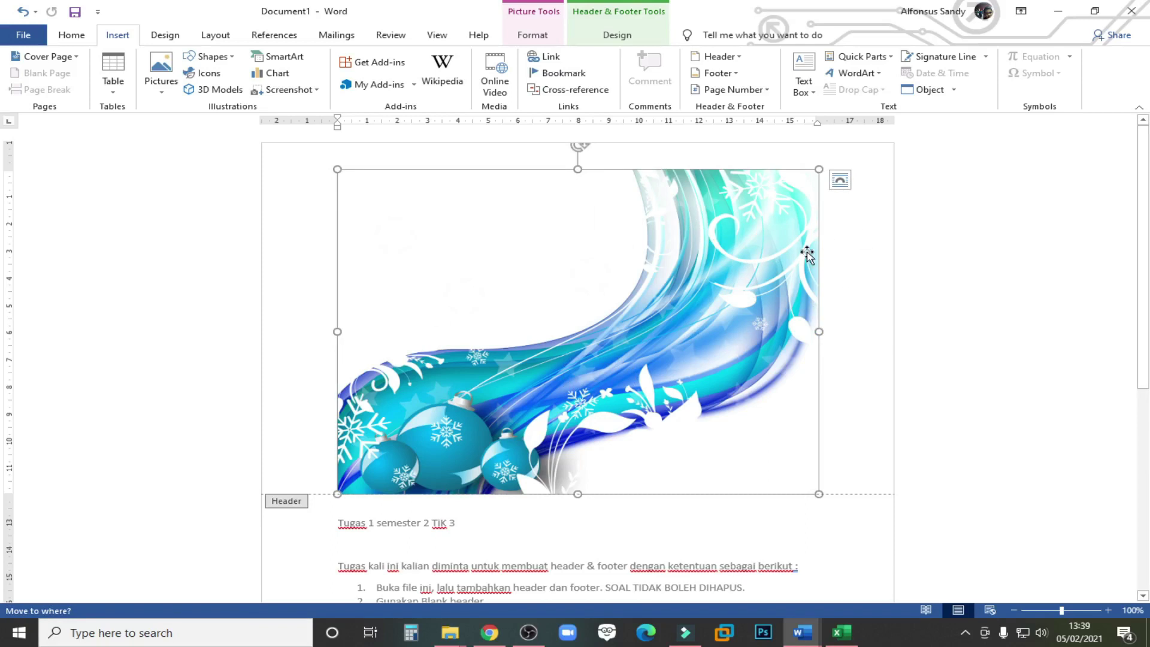
{"action": "left_click", "coordinate": [608, 37]}
{"action": "left_click", "coordinate": [544, 39]}
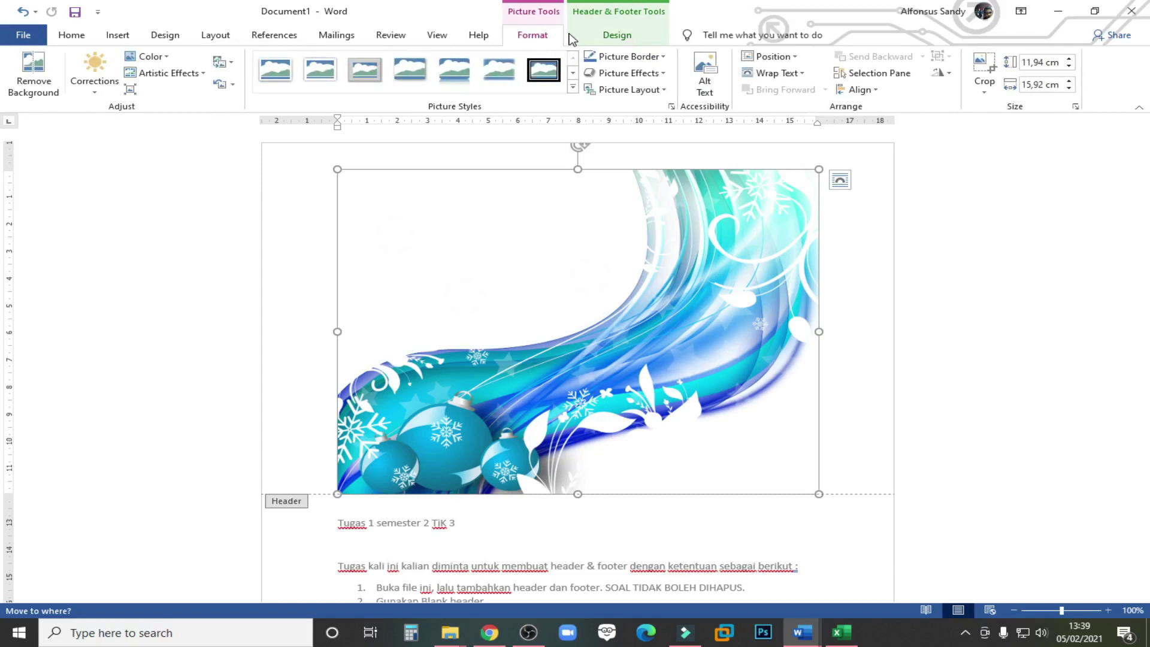
{"action": "left_click", "coordinate": [801, 74]}
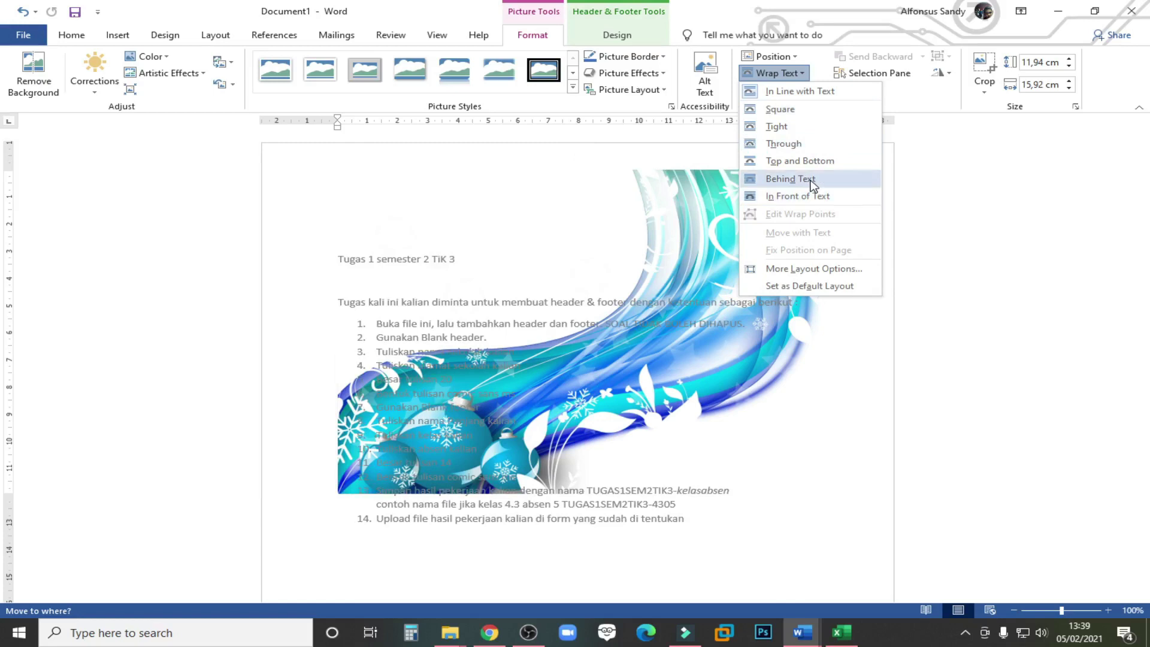
{"action": "left_click", "coordinate": [808, 196]}
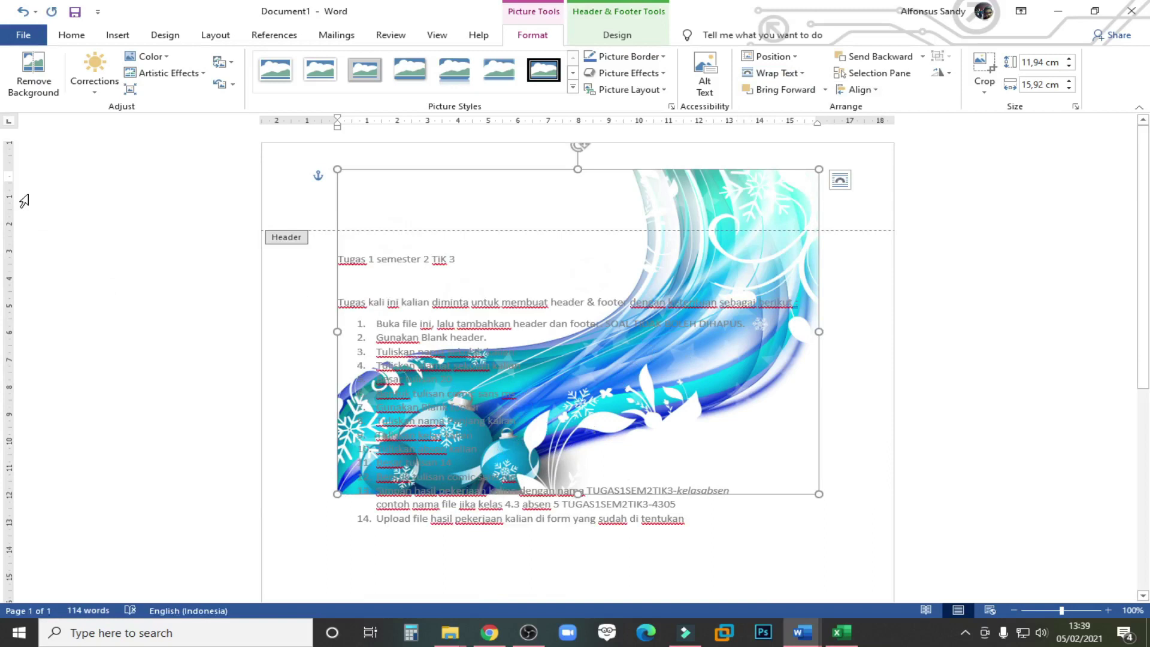
Squash the picture into a banner about 2,96 cm high and 21,86 cm wide and align it with the page's upper edge.
{"action": "left_click_drag", "start_coordinate": [579, 494], "coordinate": [585, 250]}
{"action": "left_click_drag", "start_coordinate": [848, 205], "coordinate": [895, 204]}
{"action": "left_click_drag", "start_coordinate": [334, 209], "coordinate": [234, 204]}
{"action": "left_click_drag", "start_coordinate": [469, 199], "coordinate": [470, 164]}
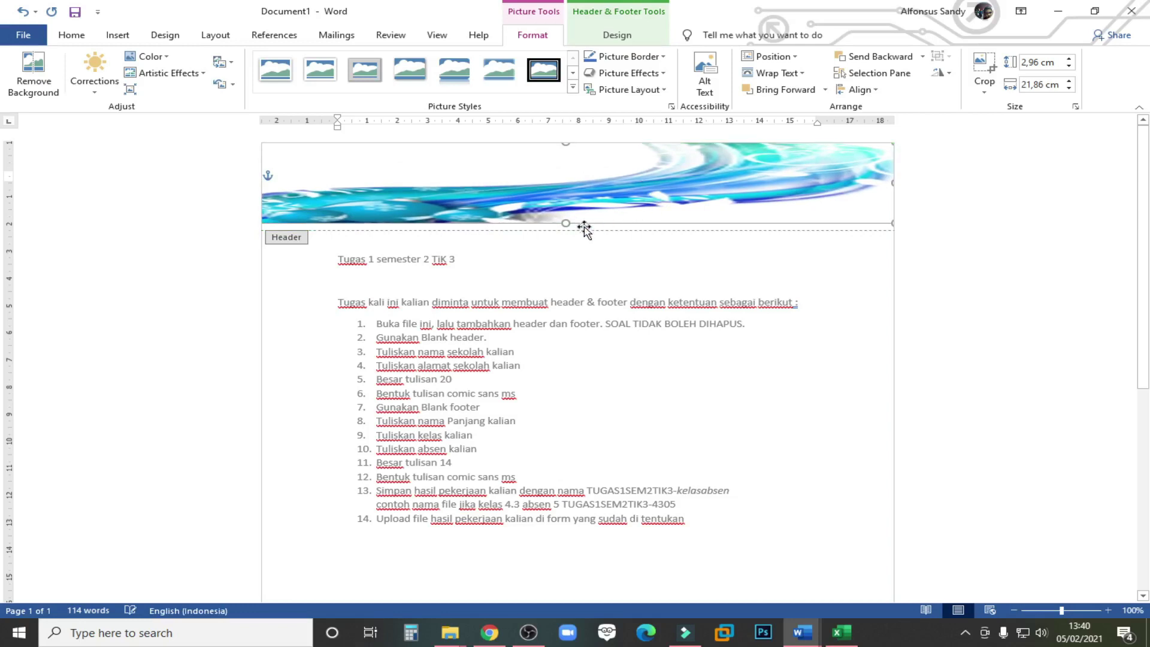
Increase the banner's height to about 3,2 cm, stretch it past the page's side edges and deselect it.
{"action": "left_click_drag", "start_coordinate": [565, 223], "coordinate": [566, 234]}
{"action": "mouse_move", "coordinate": [892, 183]}
{"action": "left_mouse_down"}
{"action": "mouse_move", "coordinate": [998, 178]}
{"action": "mouse_move", "coordinate": [855, 180]}
{"action": "mouse_move", "coordinate": [904, 177]}
{"action": "left_mouse_up"}
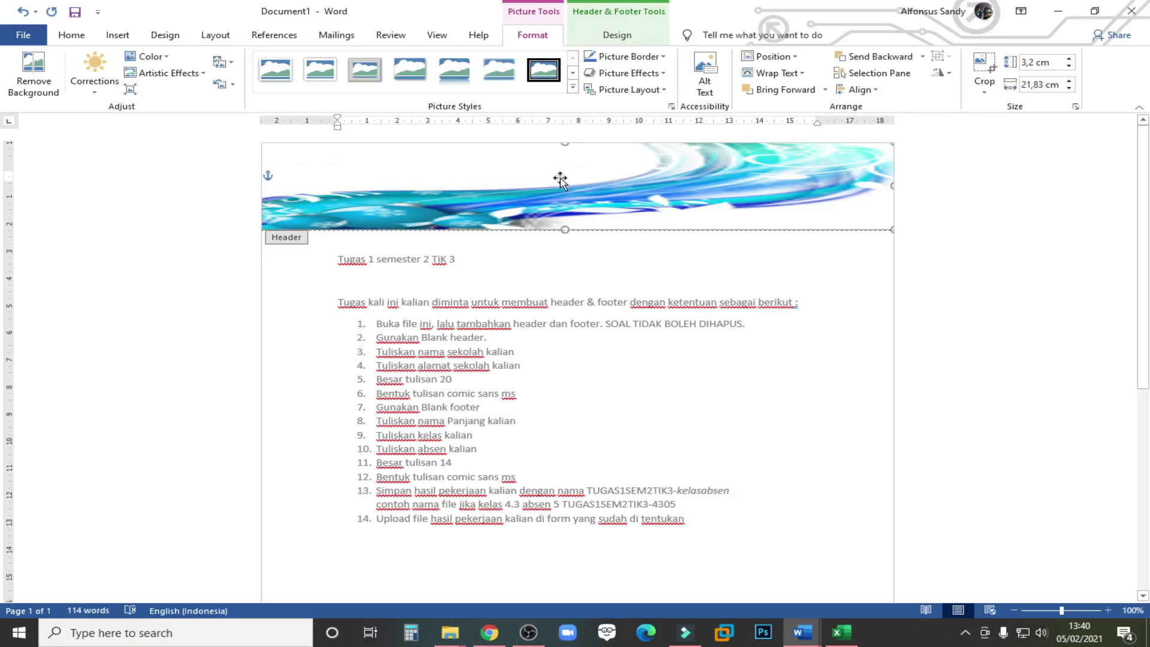
{"action": "left_click_drag", "start_coordinate": [260, 207], "coordinate": [118, 182]}
{"action": "left_click_drag", "start_coordinate": [706, 181], "coordinate": [862, 180]}
{"action": "left_click", "coordinate": [961, 260]}
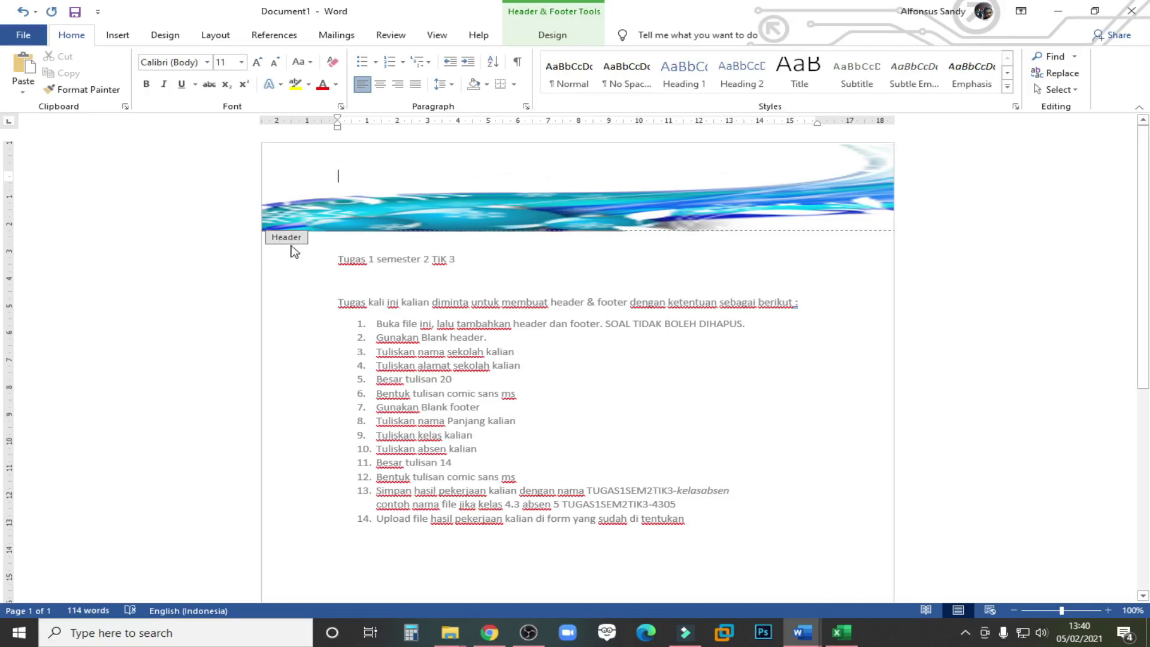
{"action": "left_click", "coordinate": [551, 36]}
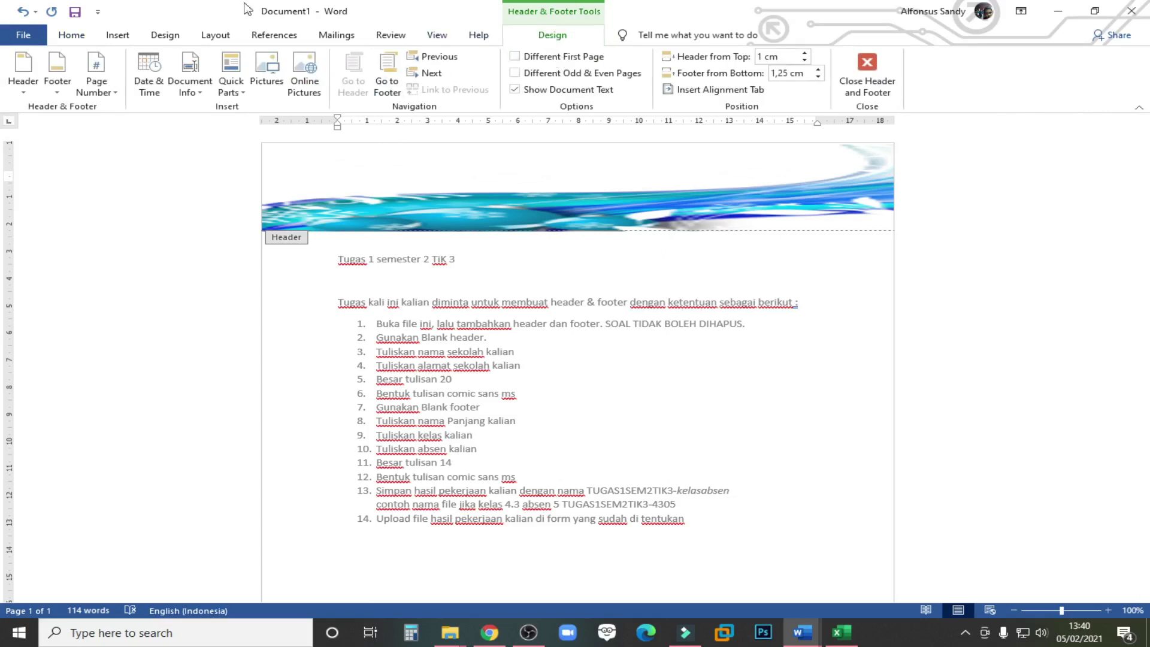
{"action": "left_click", "coordinate": [118, 36]}
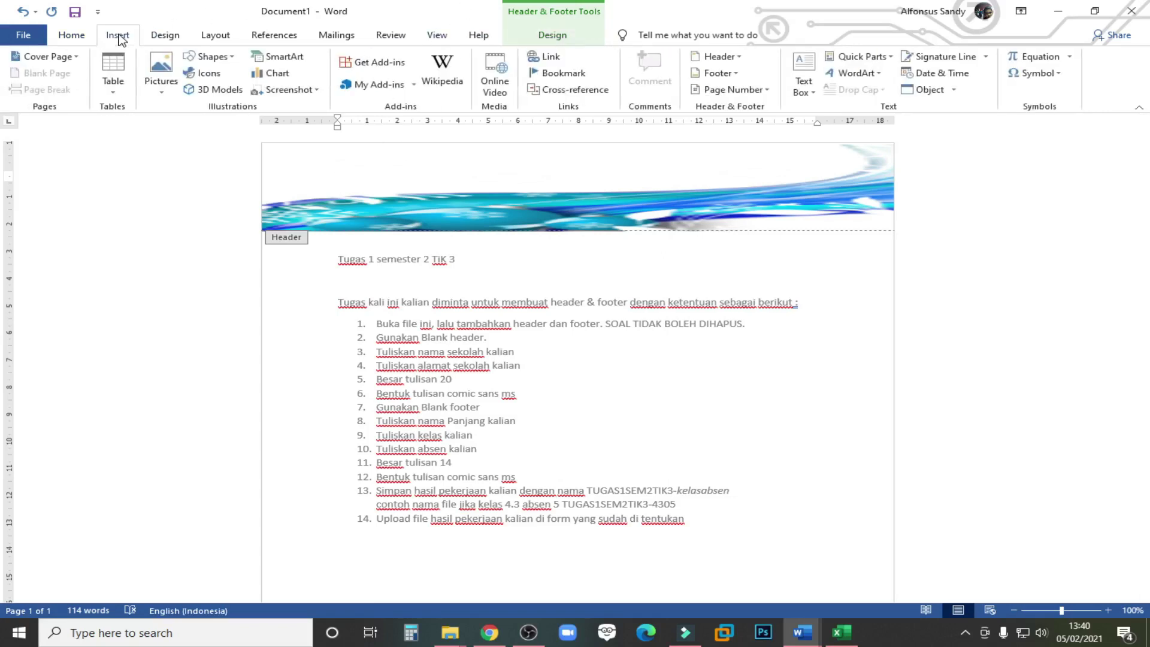
{"action": "left_click", "coordinate": [164, 70]}
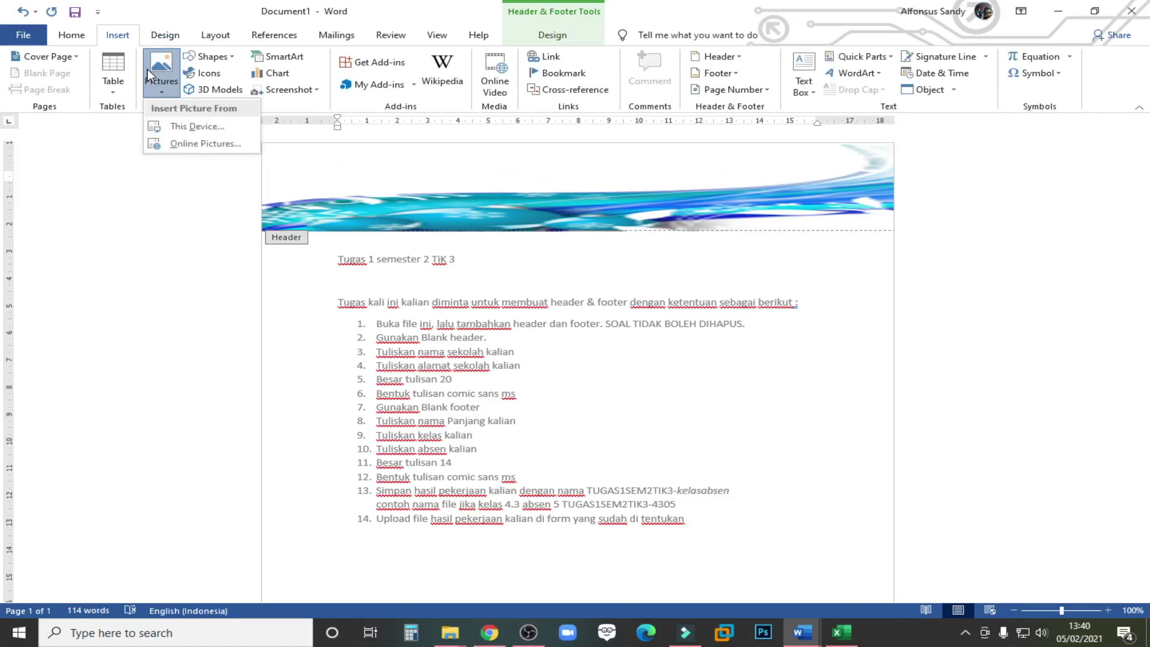
{"action": "left_click", "coordinate": [227, 62]}
{"action": "left_click", "coordinate": [227, 62]}
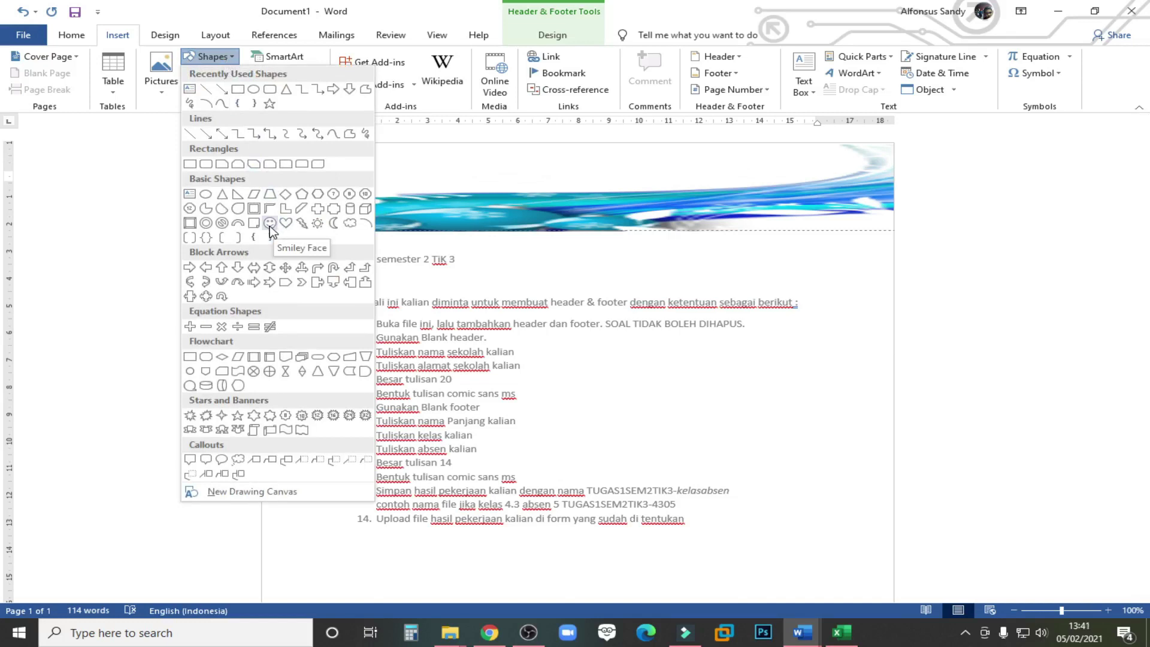
{"action": "left_click", "coordinate": [165, 89]}
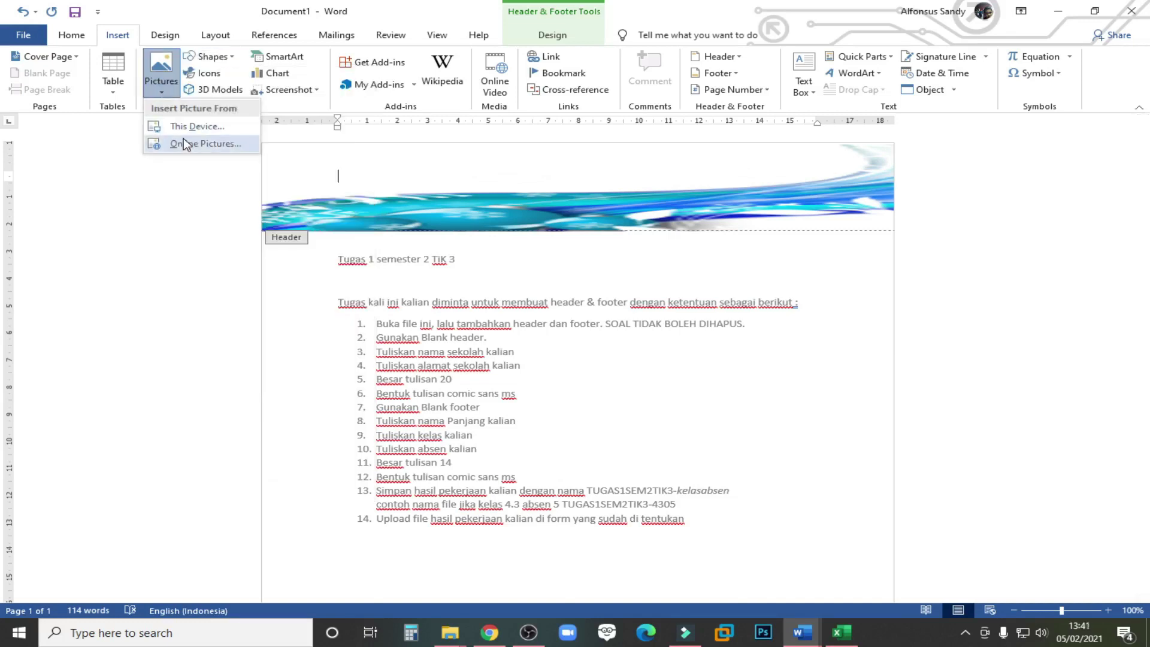
Draw a smiley face shape about 1,46 cm high and 1,61 cm wide over the banner in the header.
{"action": "left_click", "coordinate": [211, 56]}
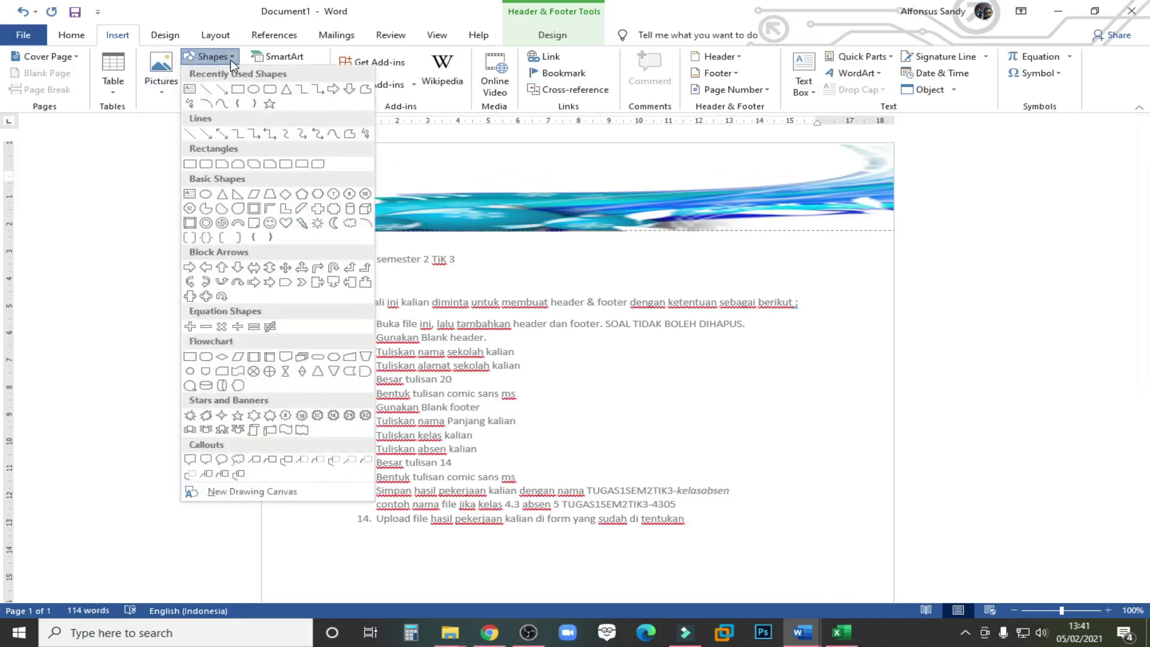
{"action": "left_click", "coordinate": [276, 226]}
{"action": "mouse_move", "coordinate": [318, 158]}
{"action": "left_mouse_down"}
{"action": "mouse_move", "coordinate": [387, 213]}
{"action": "mouse_move", "coordinate": [392, 176]}
{"action": "mouse_move", "coordinate": [410, 174]}
{"action": "mouse_move", "coordinate": [410, 207]}
{"action": "mouse_move", "coordinate": [386, 191]}
{"action": "mouse_move", "coordinate": [383, 168]}
{"action": "mouse_move", "coordinate": [412, 167]}
{"action": "left_mouse_up"}
{"action": "left_click", "coordinate": [411, 172]}
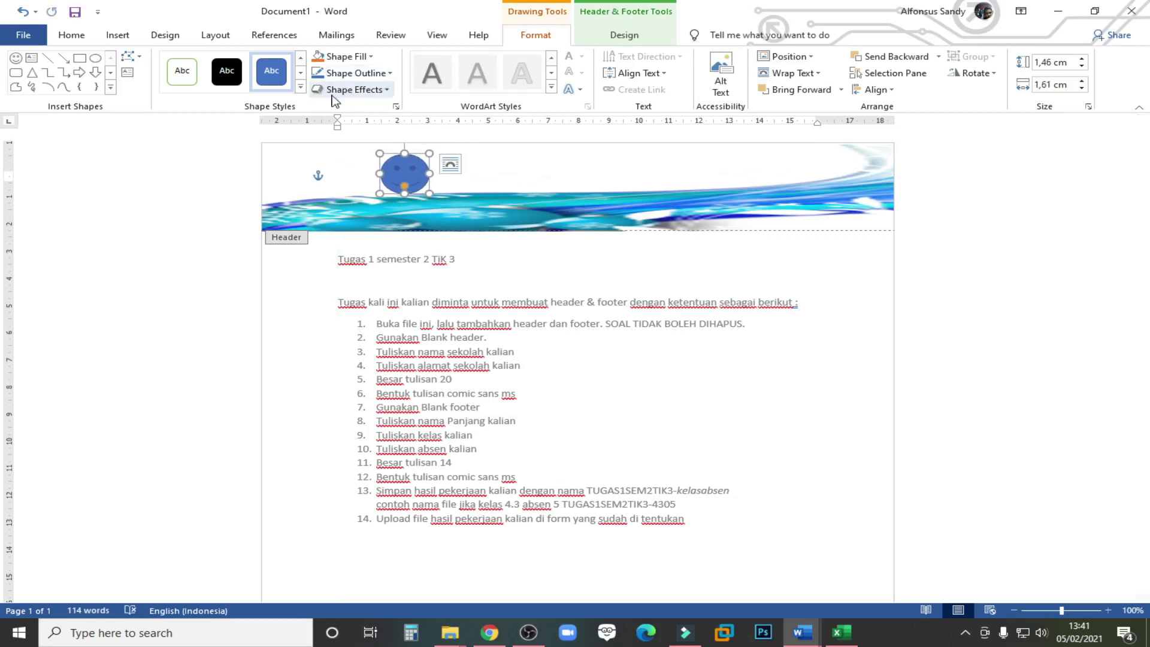
{"action": "left_click", "coordinate": [390, 96]}
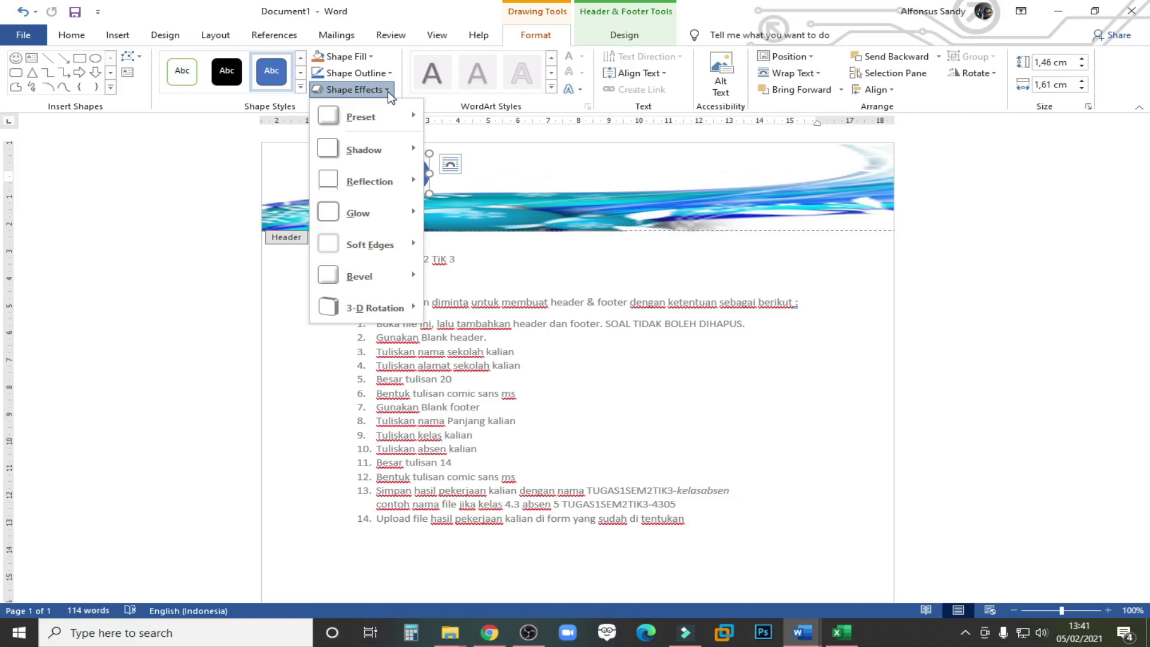
{"action": "mouse_move", "coordinate": [390, 117]}
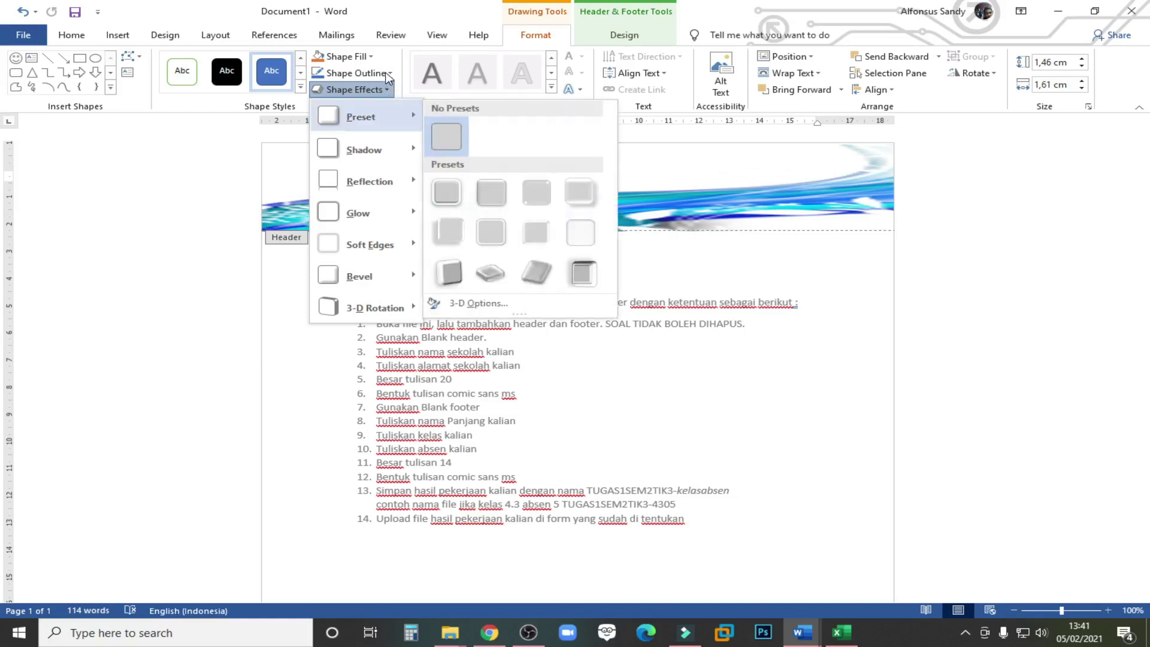
{"action": "left_click", "coordinate": [388, 76]}
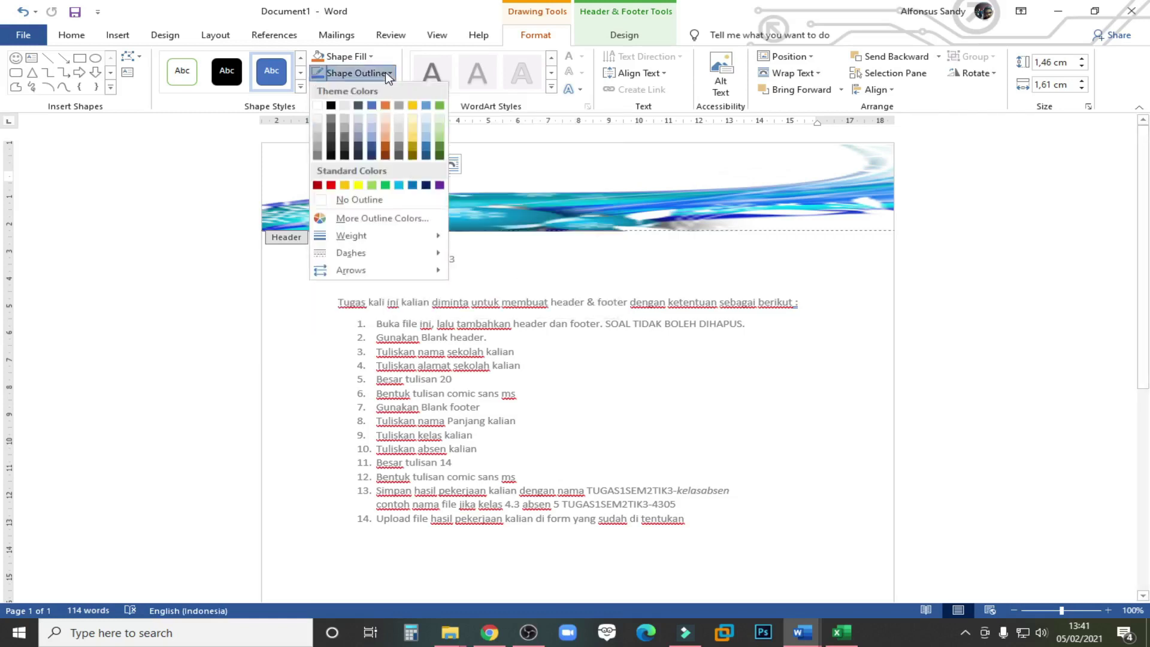
{"action": "left_click", "coordinate": [301, 87]}
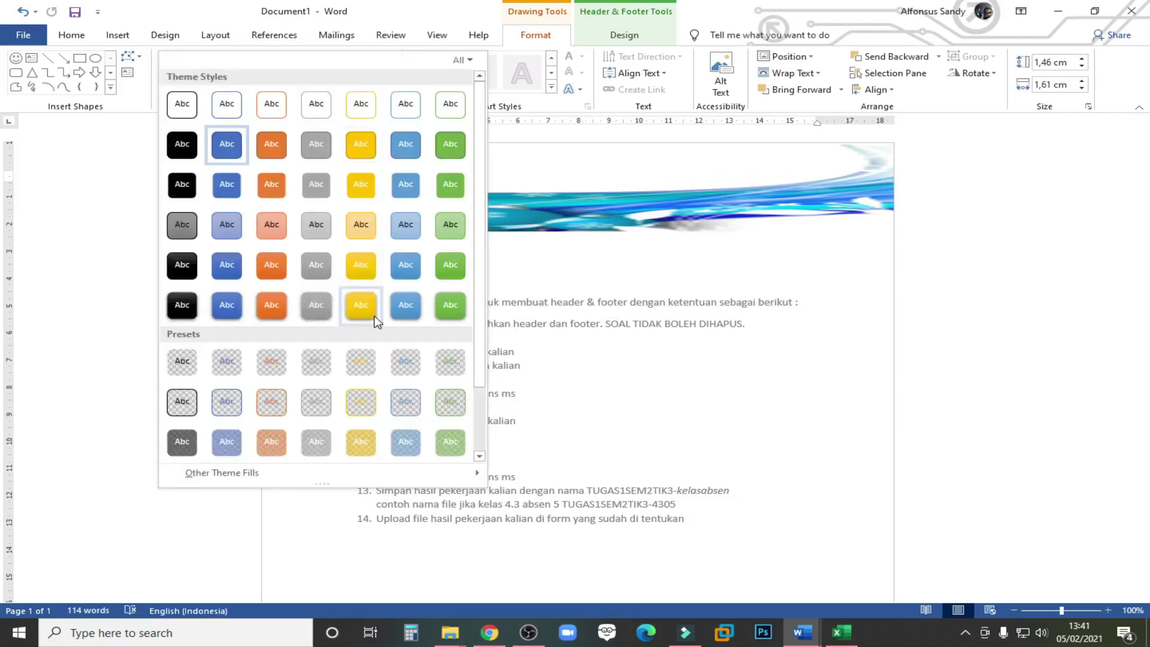
{"action": "scroll", "coordinate": [376, 322], "scroll_direction": "down", "scroll_amount": 2}
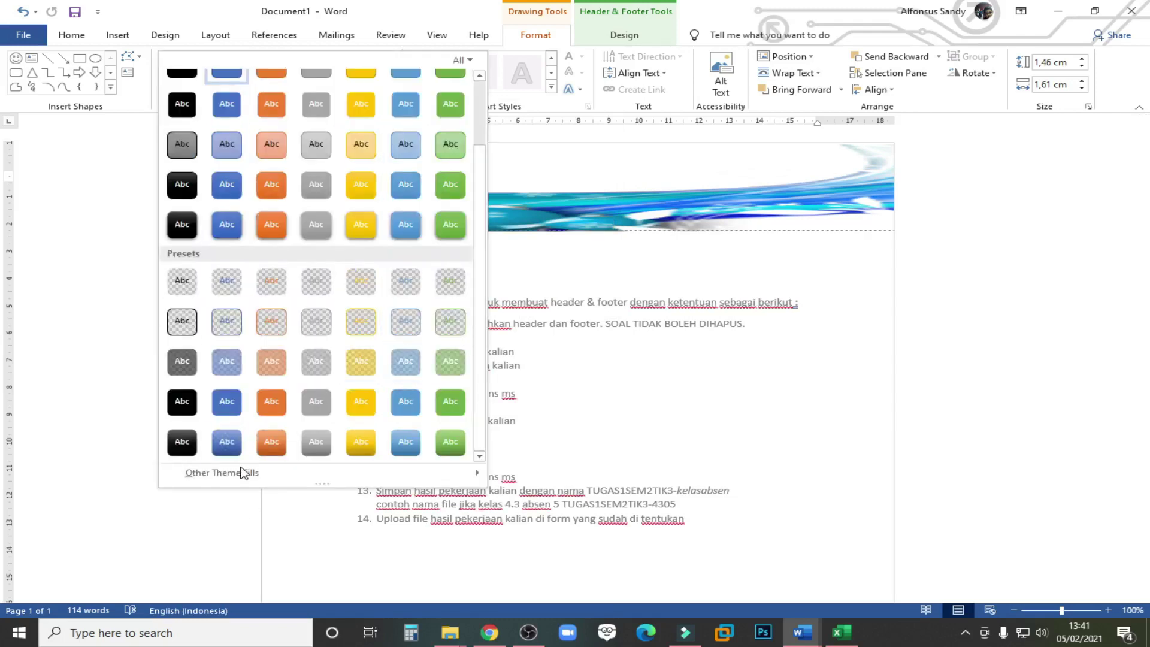
{"action": "scroll", "coordinate": [300, 270], "scroll_direction": "up", "scroll_amount": 1}
{"action": "key", "text": "Escape"}
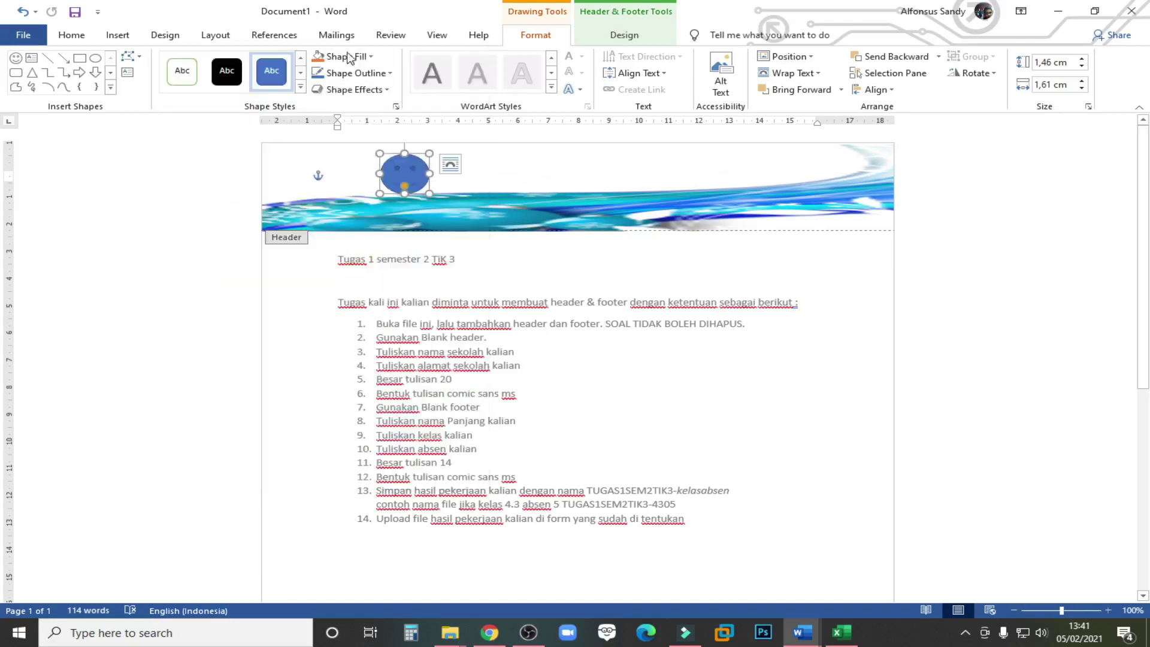
Apply a radial gradient fill to the smiley face and shift the shape slightly up and left.
{"action": "left_click", "coordinate": [358, 57]}
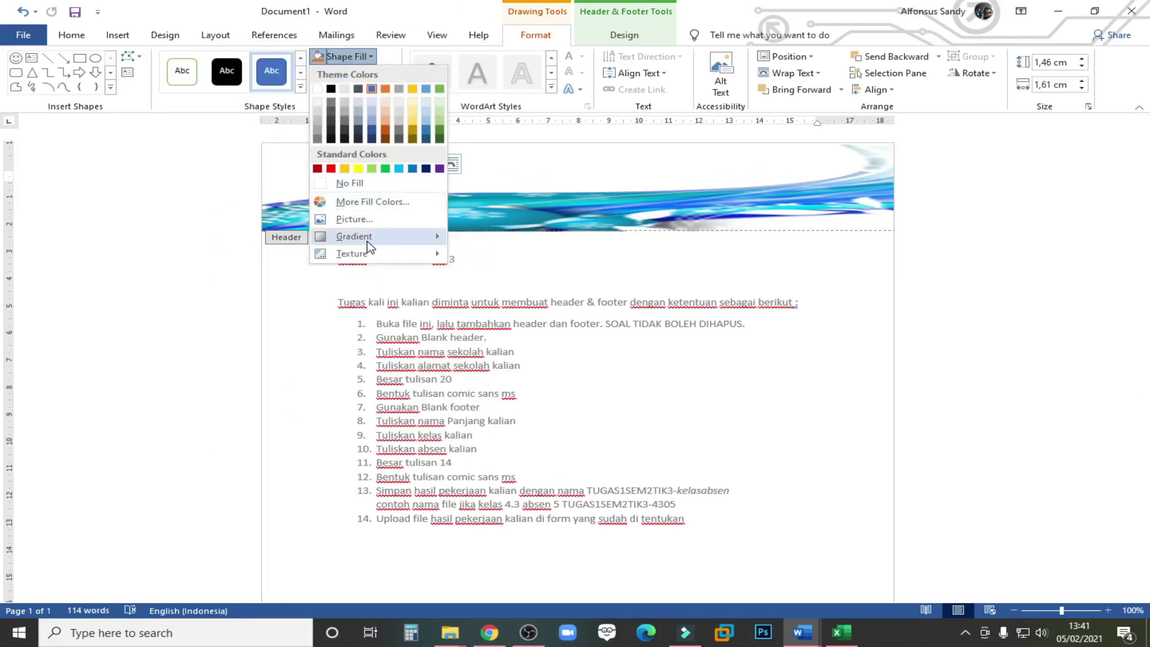
{"action": "mouse_move", "coordinate": [370, 246]}
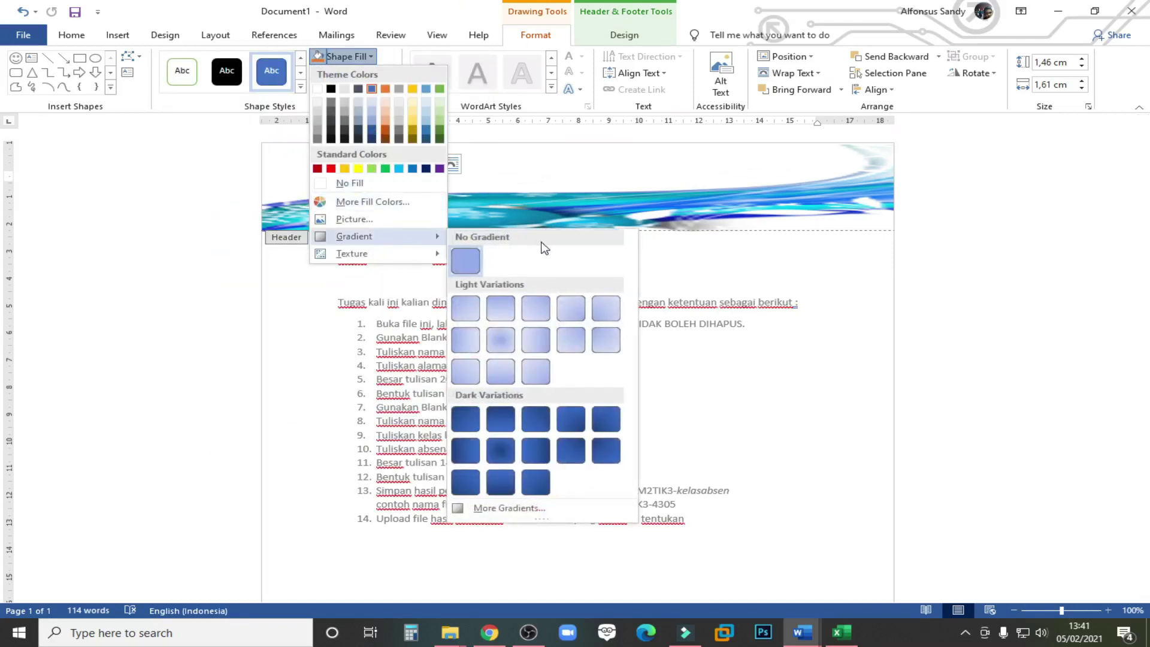
{"action": "left_click", "coordinate": [521, 515]}
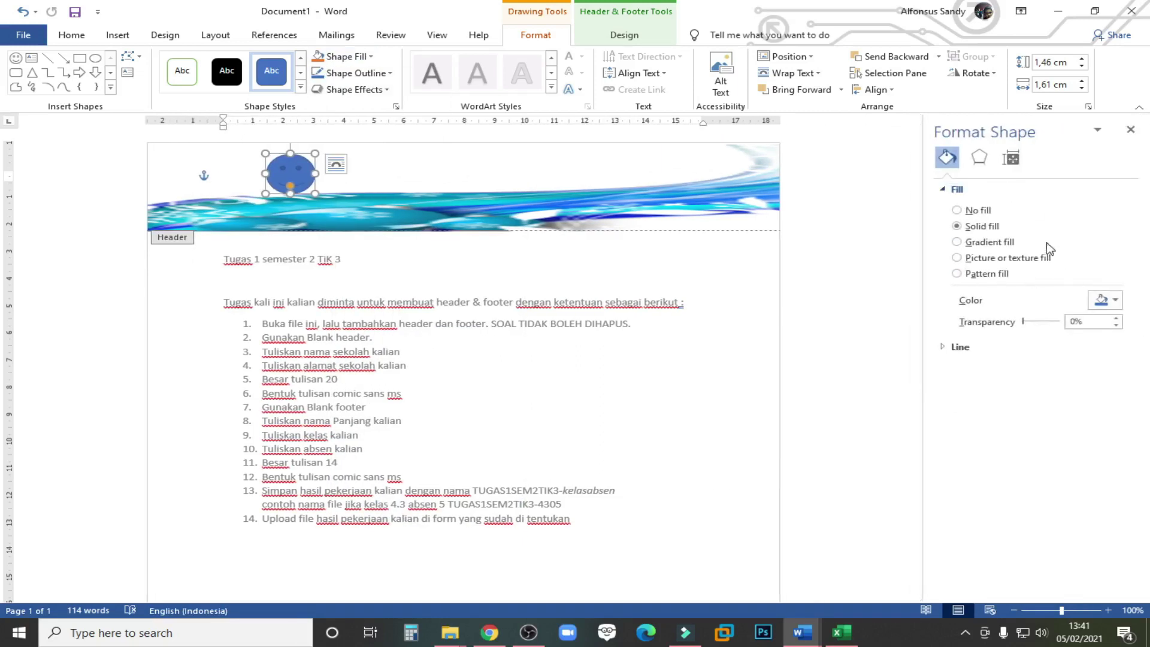
{"action": "left_click", "coordinate": [957, 242]}
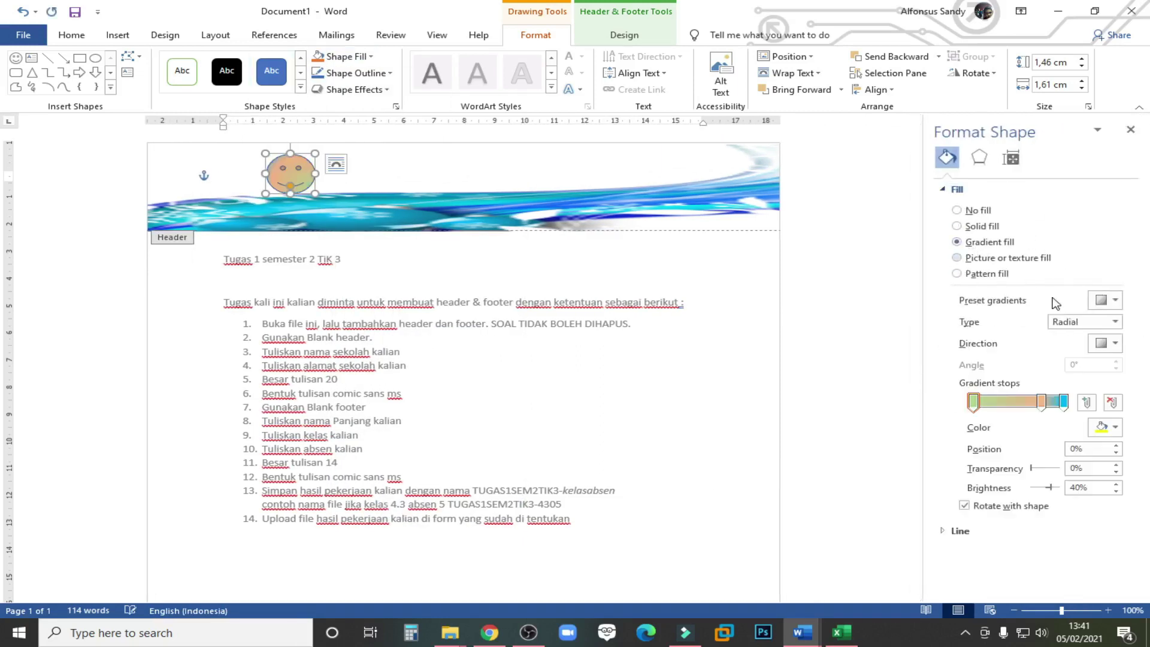
{"action": "left_click_drag", "start_coordinate": [290, 169], "coordinate": [277, 165]}
Move the smiley face's middle gradient stop to 49% and recolour the first stop light gold with 80% brightness.
{"action": "left_click_drag", "start_coordinate": [1045, 405], "coordinate": [1017, 407]}
{"action": "left_click", "coordinate": [1058, 408]}
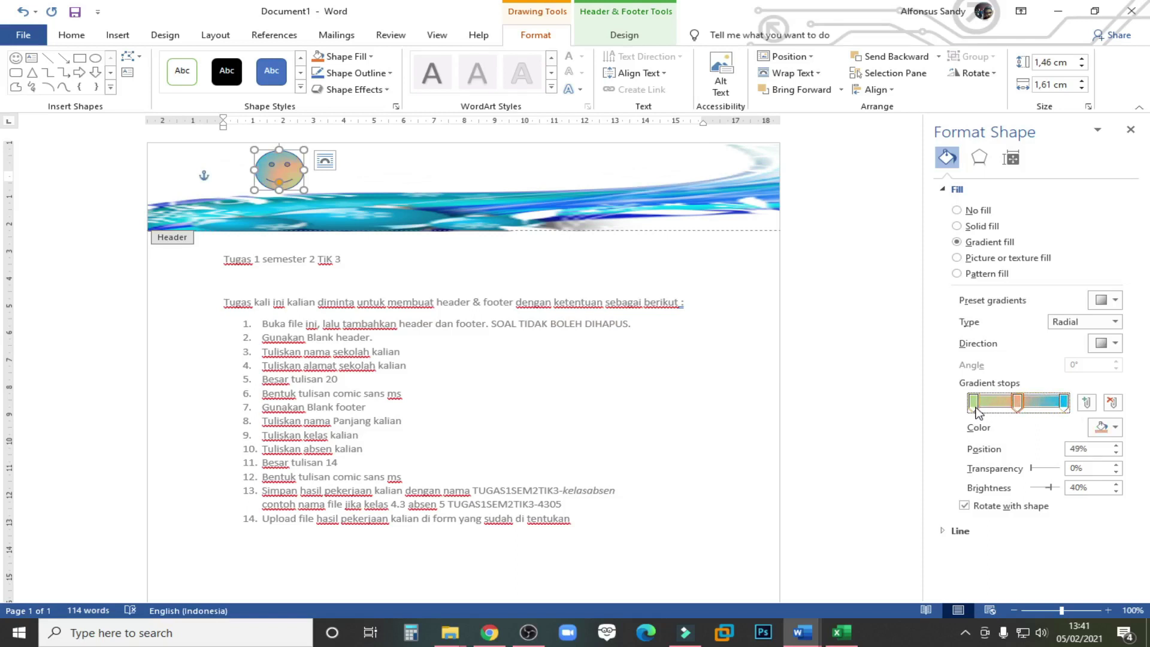
{"action": "left_click", "coordinate": [975, 404]}
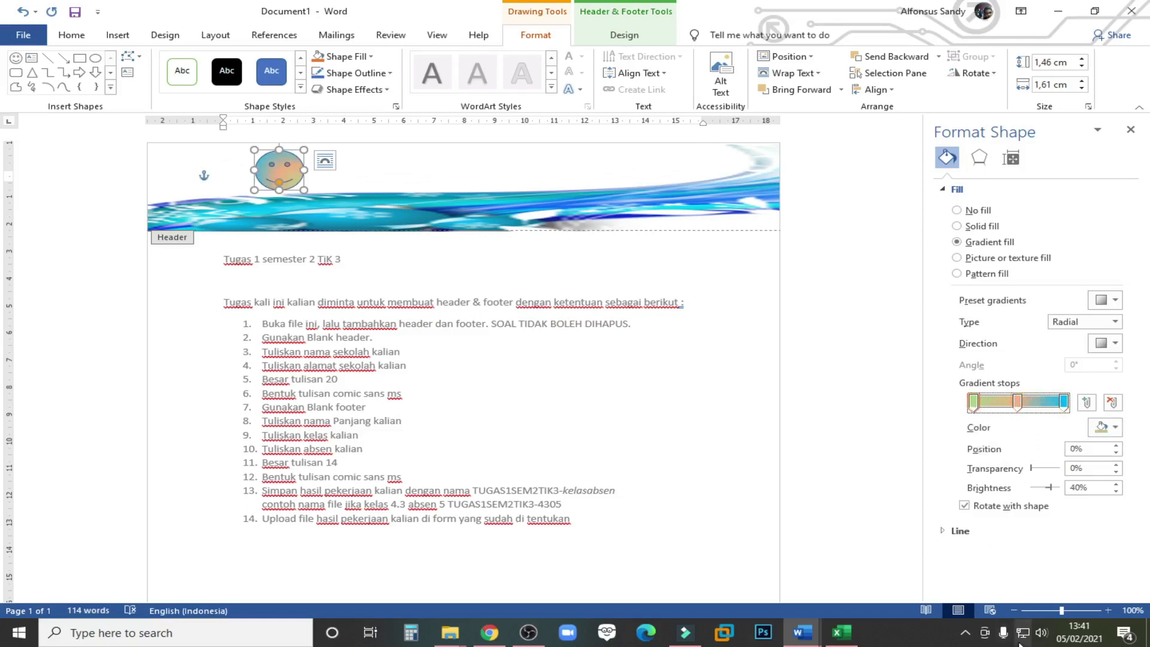
{"action": "left_click", "coordinate": [1117, 428]}
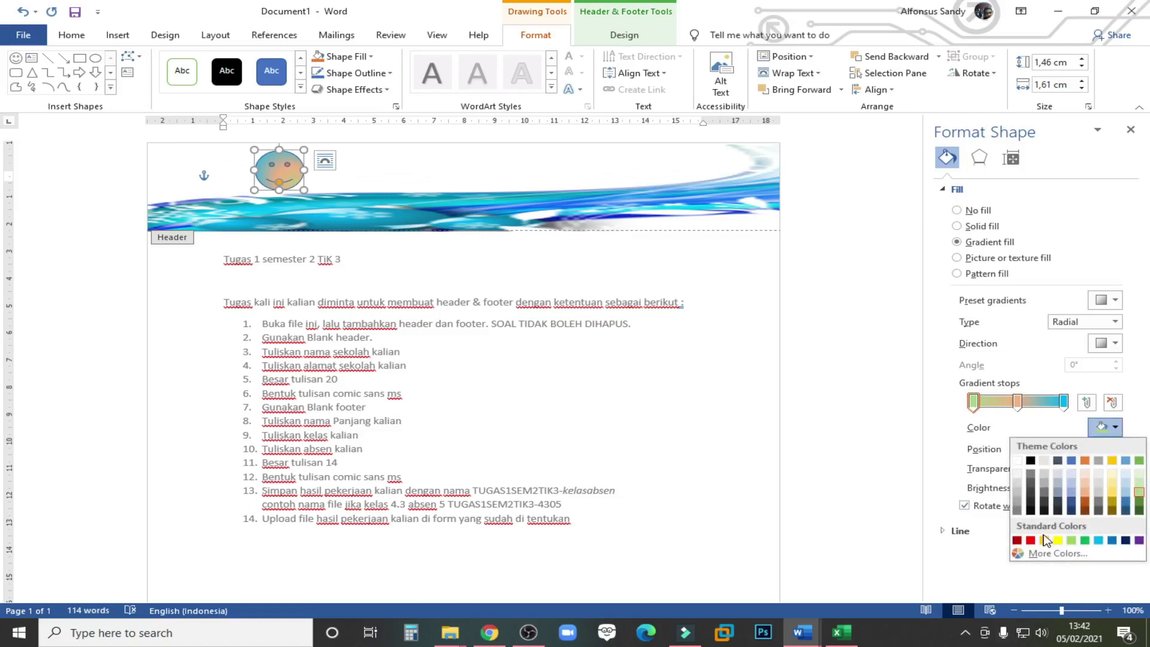
{"action": "left_click", "coordinate": [1112, 478]}
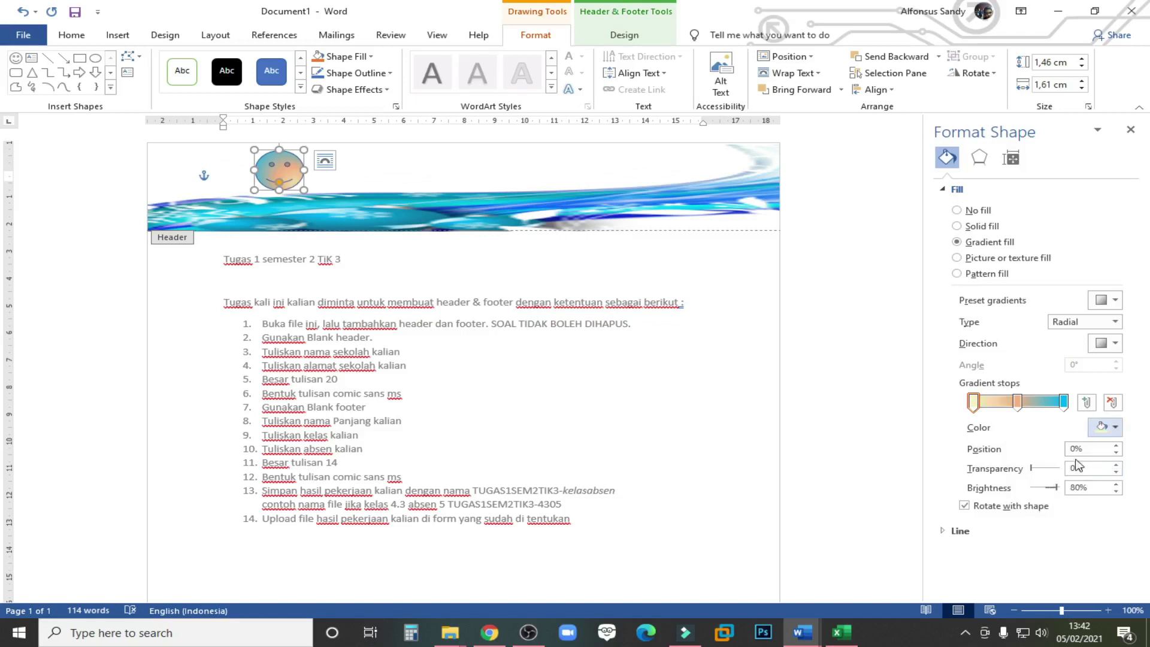
Recolour the last gradient stop light green with 40% brightness and move the middle stop to 40%.
{"action": "left_click", "coordinate": [1063, 402]}
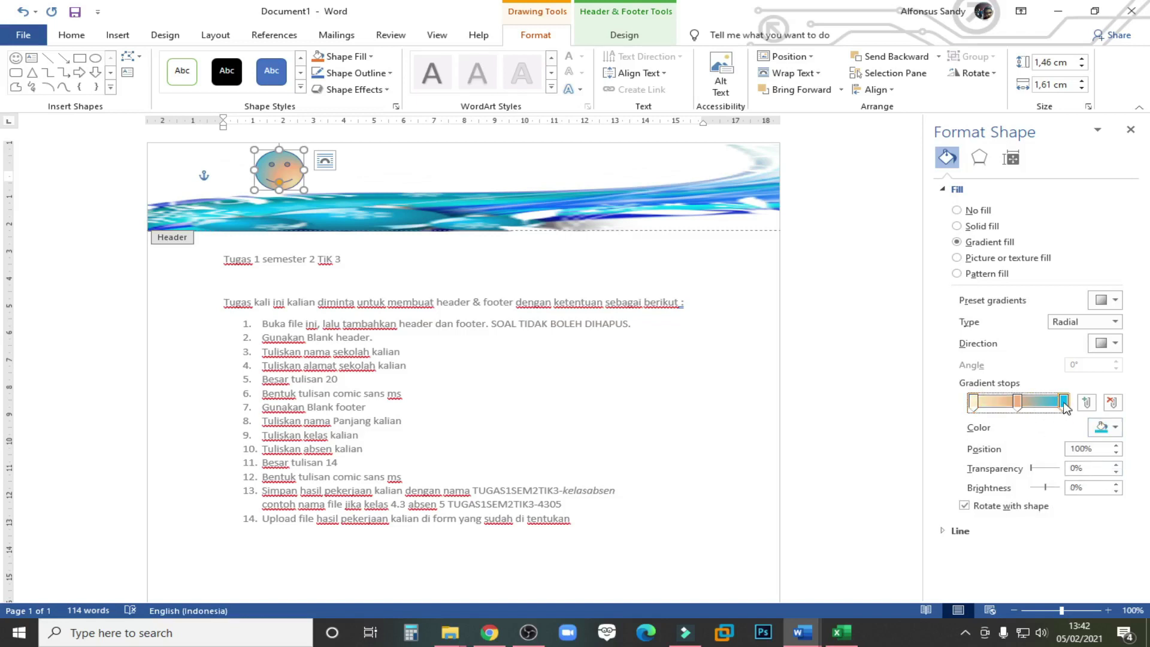
{"action": "left_click", "coordinate": [1114, 427]}
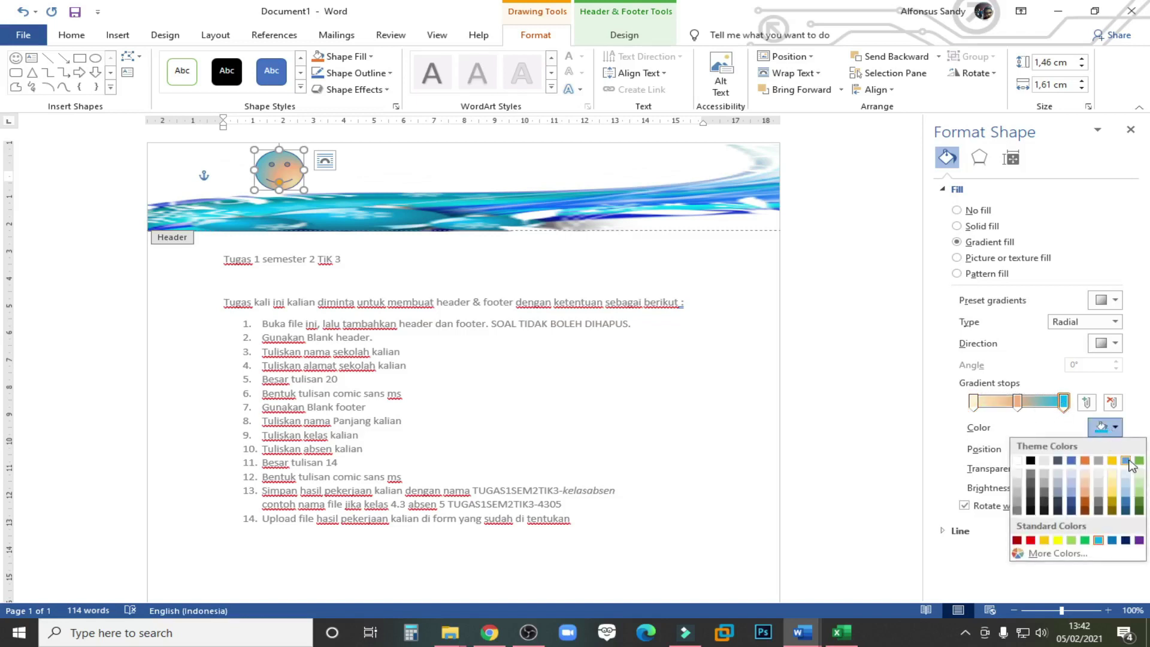
{"action": "left_click", "coordinate": [1139, 492]}
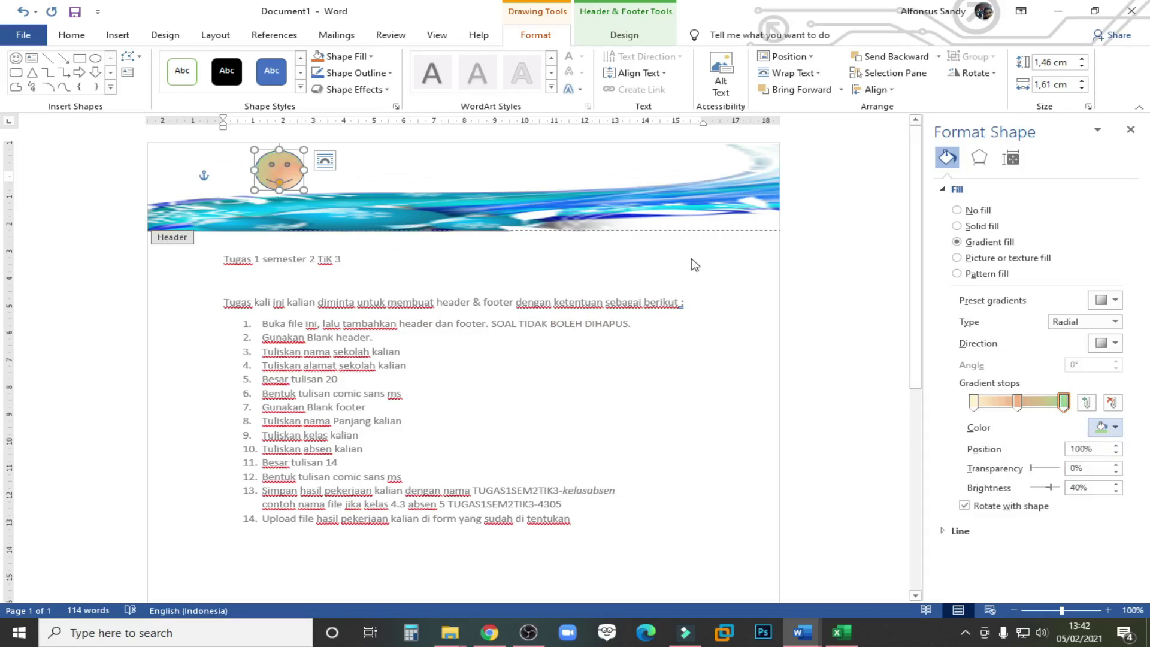
{"action": "left_click_drag", "start_coordinate": [1018, 405], "coordinate": [973, 389]}
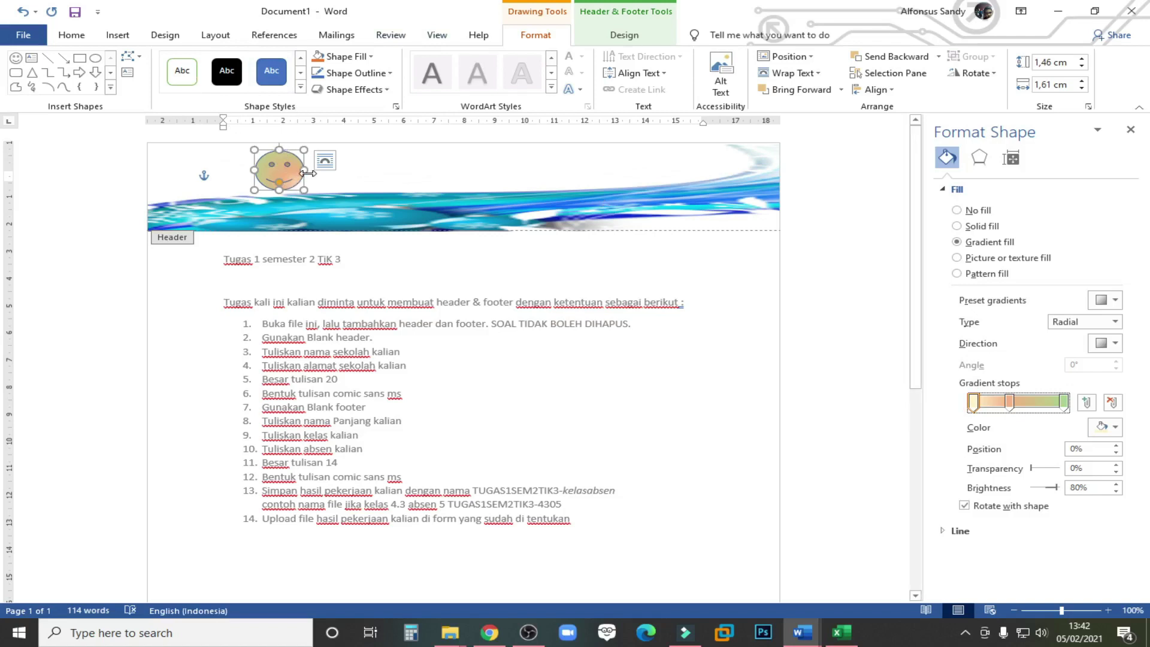
Remove the first gradient stop, close the shape formatting options and delete the smiley face from the header.
{"action": "key", "text": "Delete"}
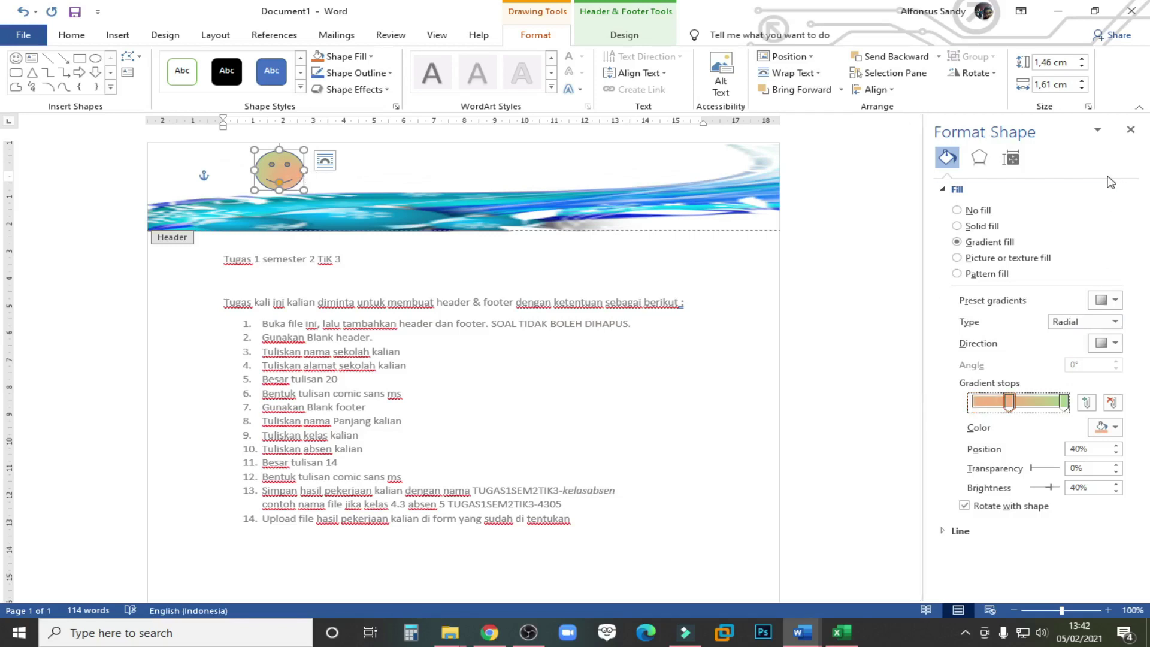
{"action": "left_click", "coordinate": [1131, 130]}
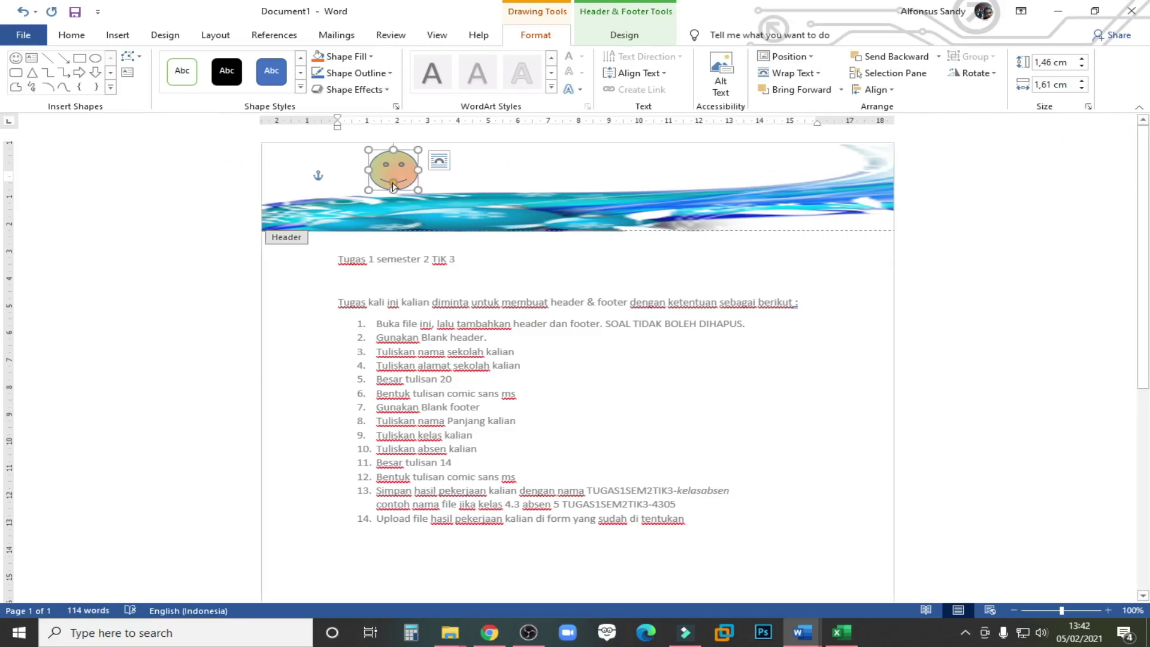
{"action": "key", "text": "Delete"}
Insert the geometric outline logo picture from the Pictures folder into the header.
{"action": "left_click", "coordinate": [123, 36]}
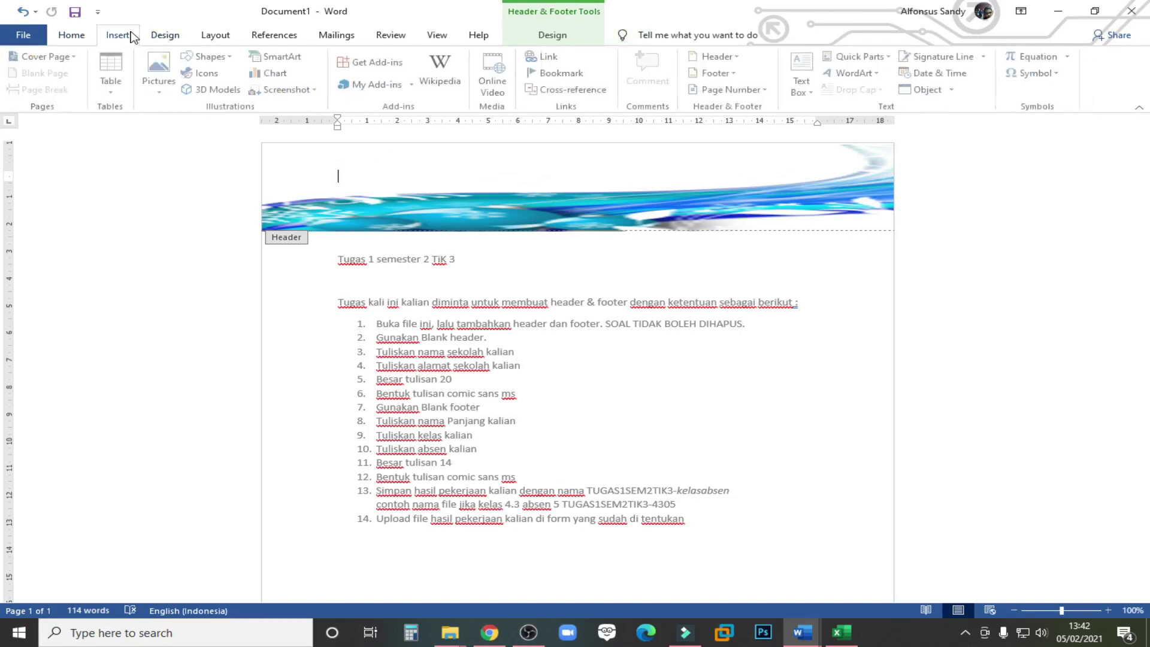
{"action": "left_click", "coordinate": [168, 65]}
{"action": "left_click", "coordinate": [204, 131]}
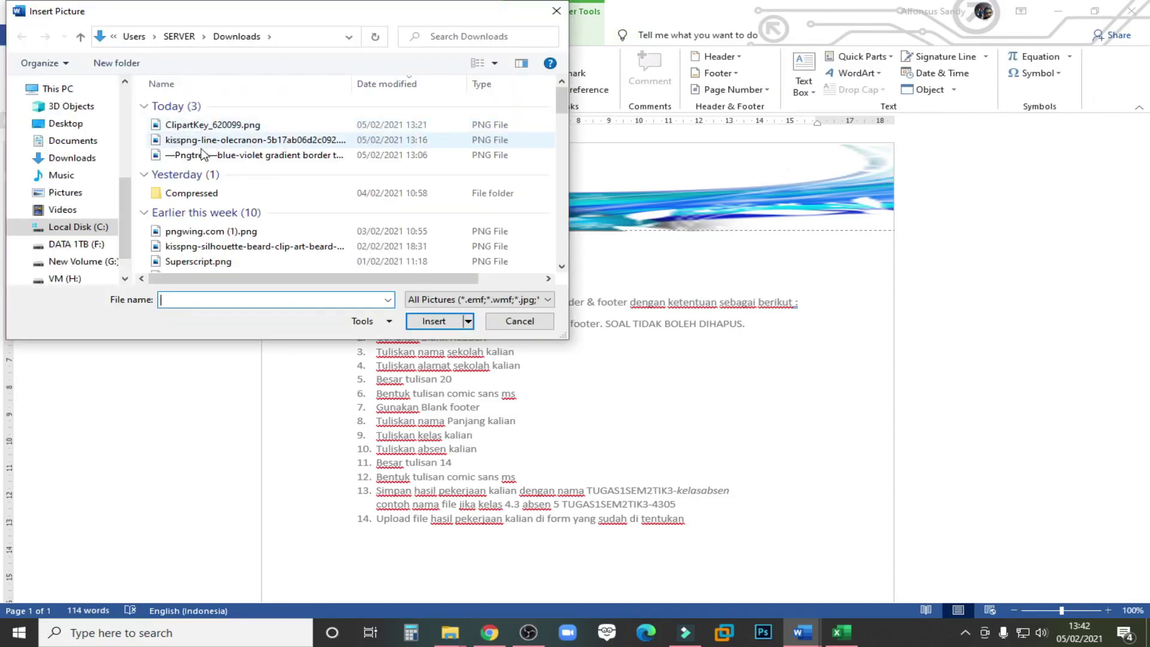
{"action": "left_click", "coordinate": [67, 192]}
{"action": "scroll", "coordinate": [323, 144], "scroll_direction": "down", "scroll_amount": 4}
{"action": "left_click", "coordinate": [323, 144]}
{"action": "left_click", "coordinate": [434, 321]}
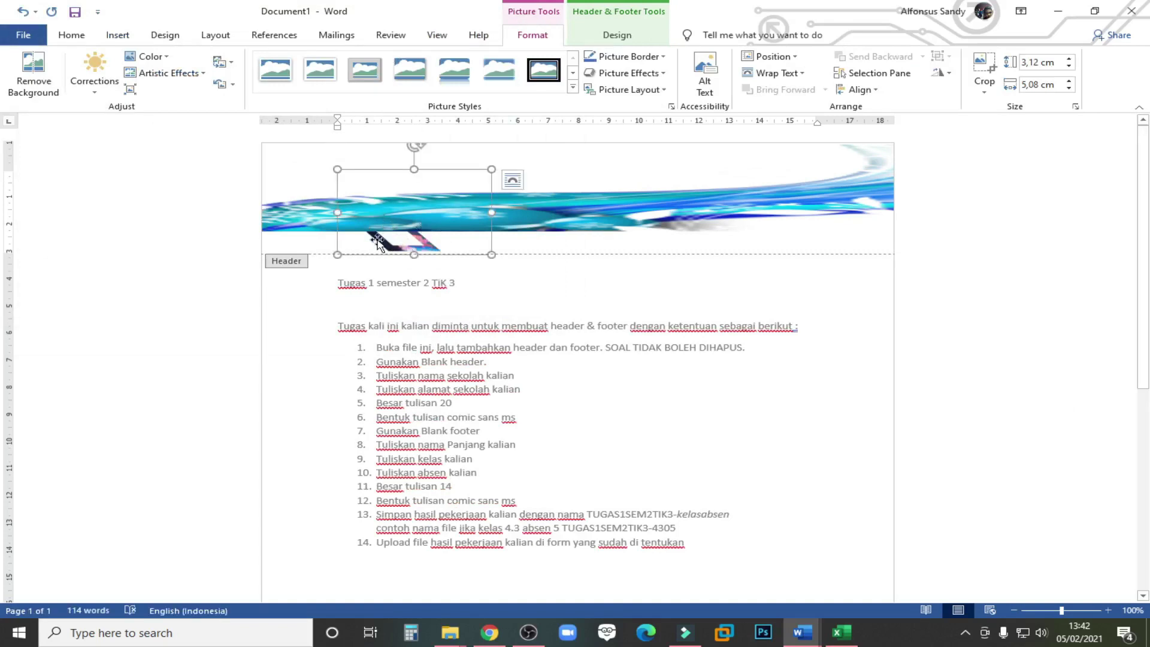
Set the logo's text wrapping to In Front of Text, shrink it and place it in the white area above the wave.
{"action": "left_click", "coordinate": [512, 179]}
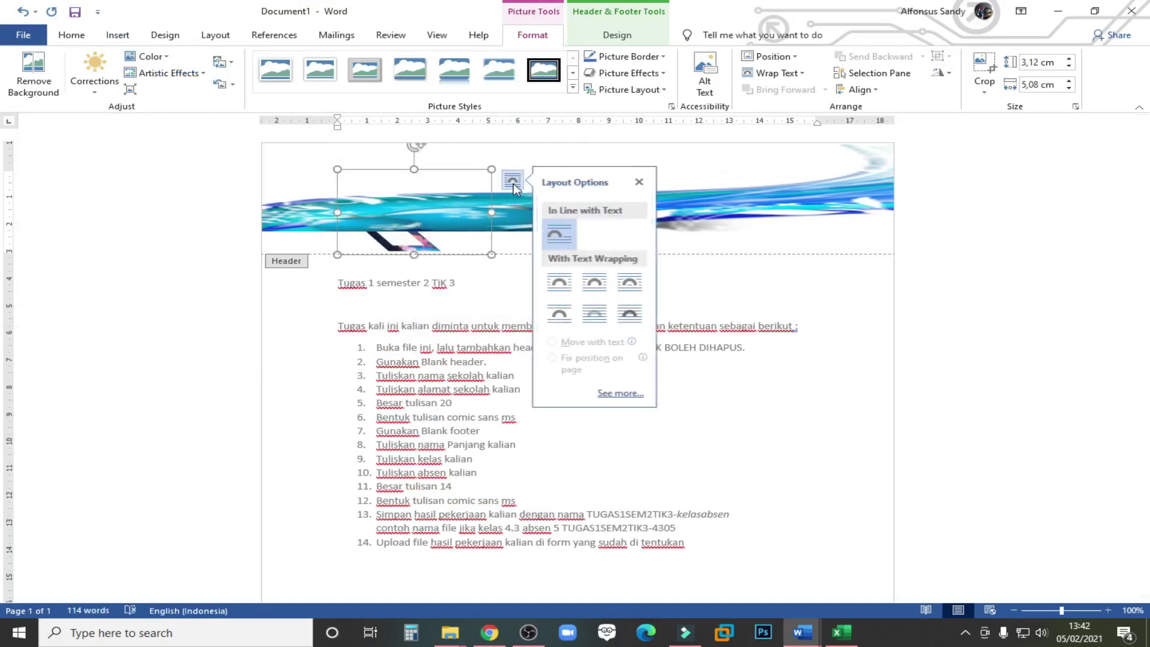
{"action": "left_click", "coordinate": [777, 72]}
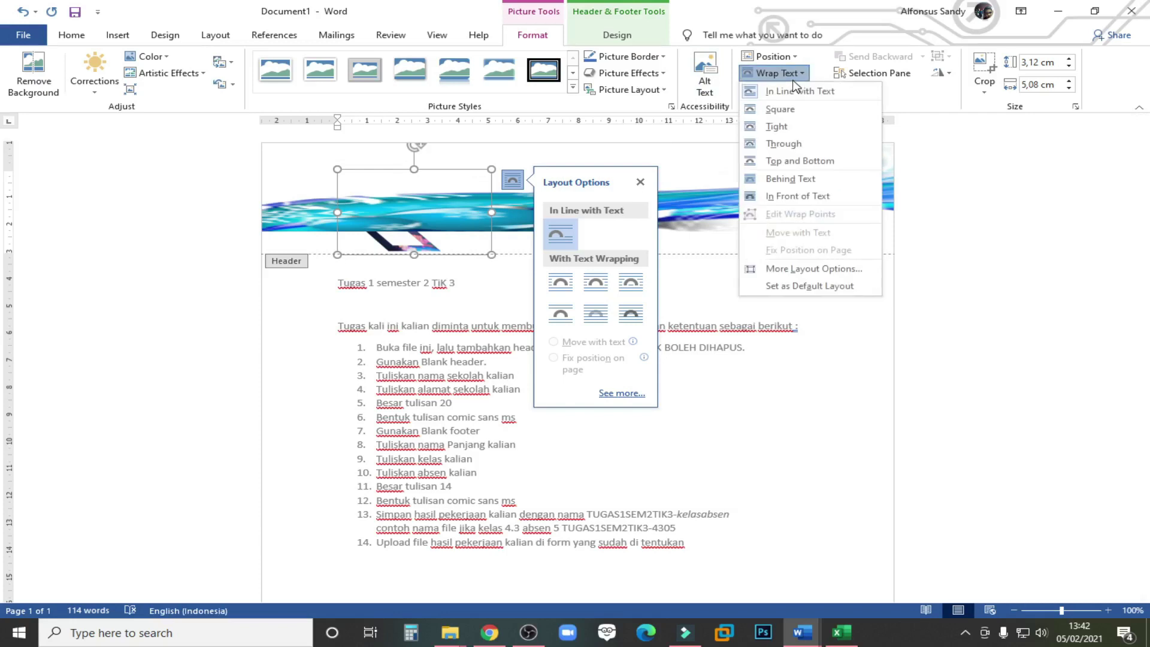
{"action": "left_click", "coordinate": [824, 197]}
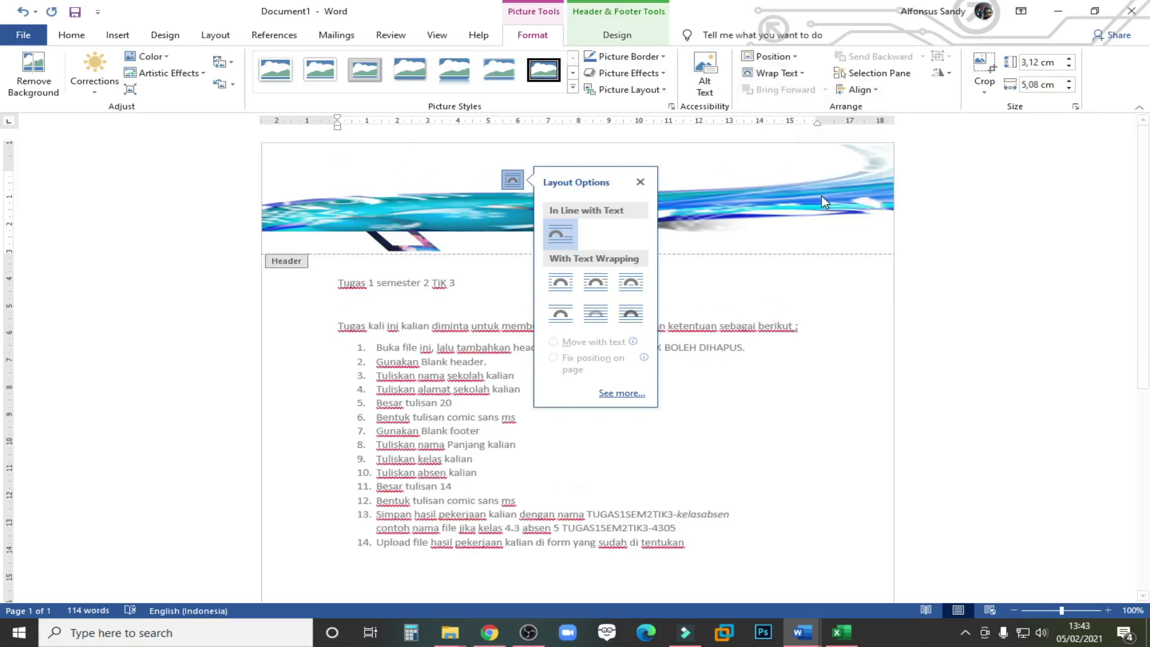
{"action": "left_click", "coordinate": [386, 187]}
{"action": "left_click_drag", "start_coordinate": [466, 230], "coordinate": [409, 176]}
Nudge the wave banner picture slightly upward in the header and select the logo.
{"action": "left_click", "coordinate": [557, 169]}
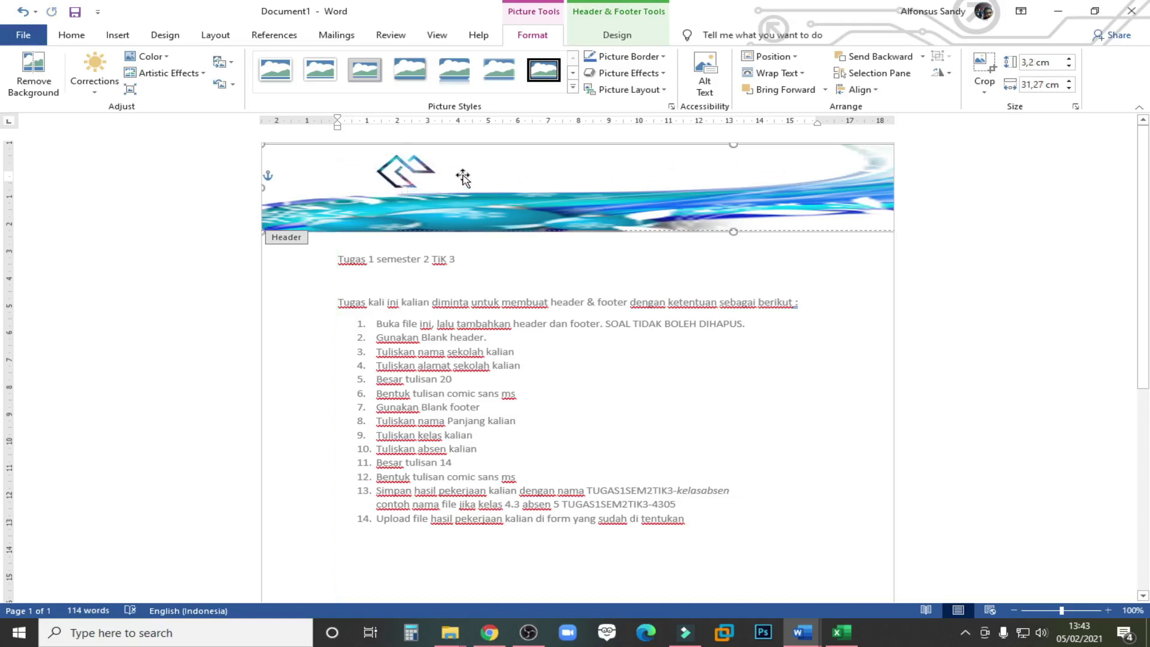
{"action": "scroll", "coordinate": [538, 57], "scroll_direction": "up", "scroll_amount": 8}
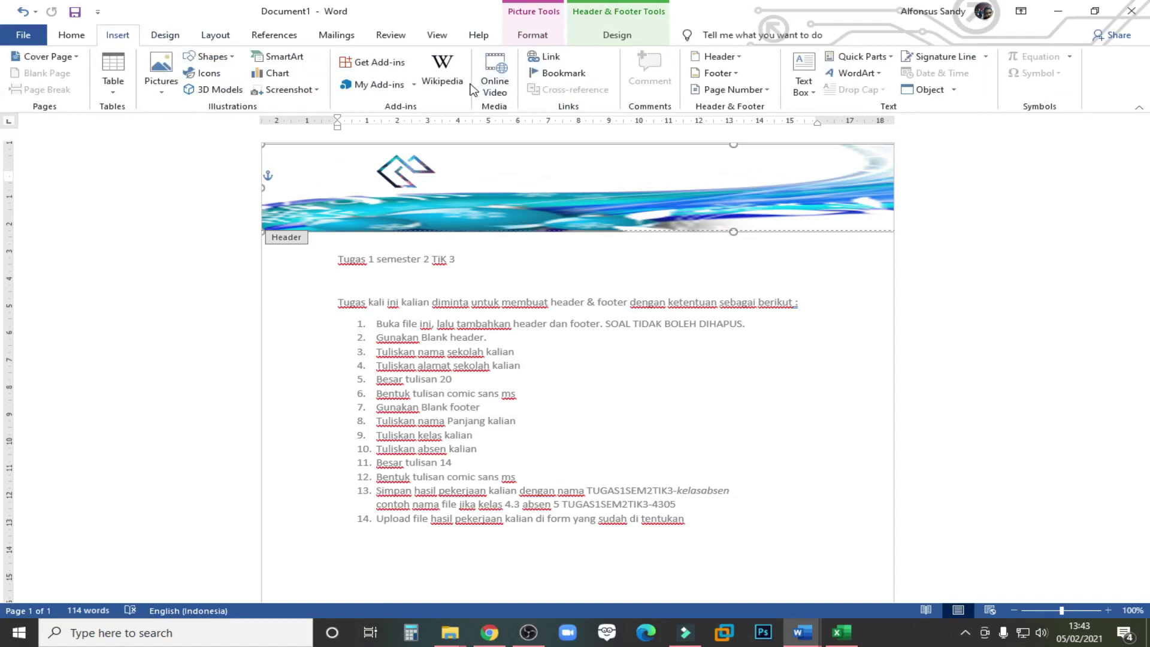
{"action": "left_click", "coordinate": [804, 66]}
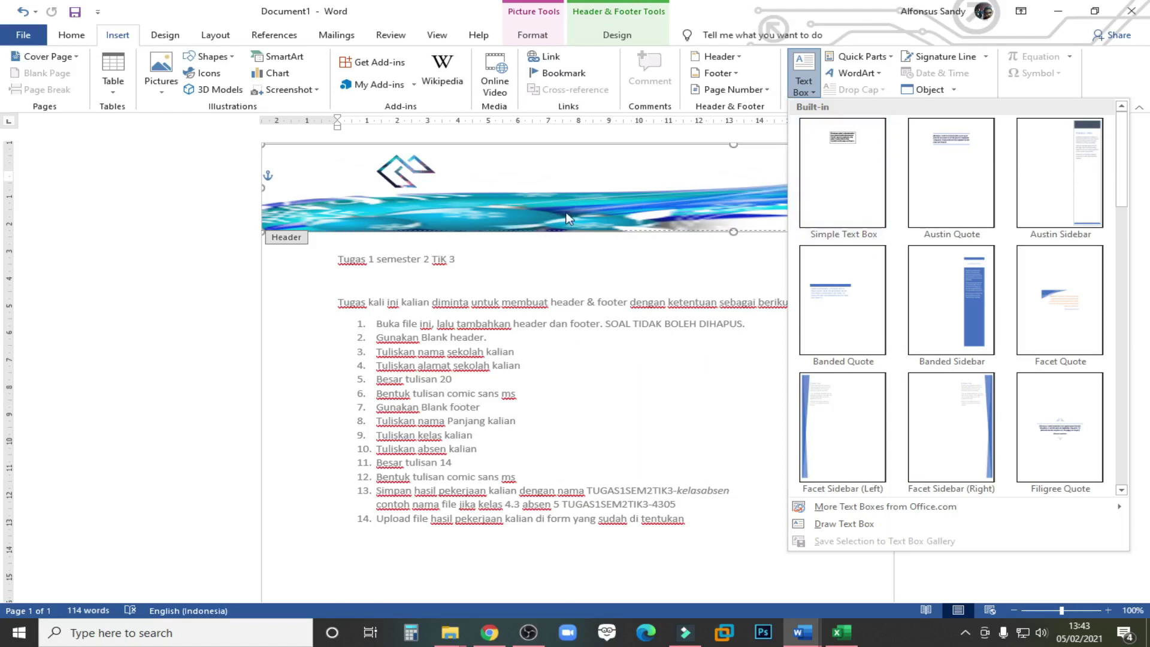
{"action": "left_click", "coordinate": [843, 524]}
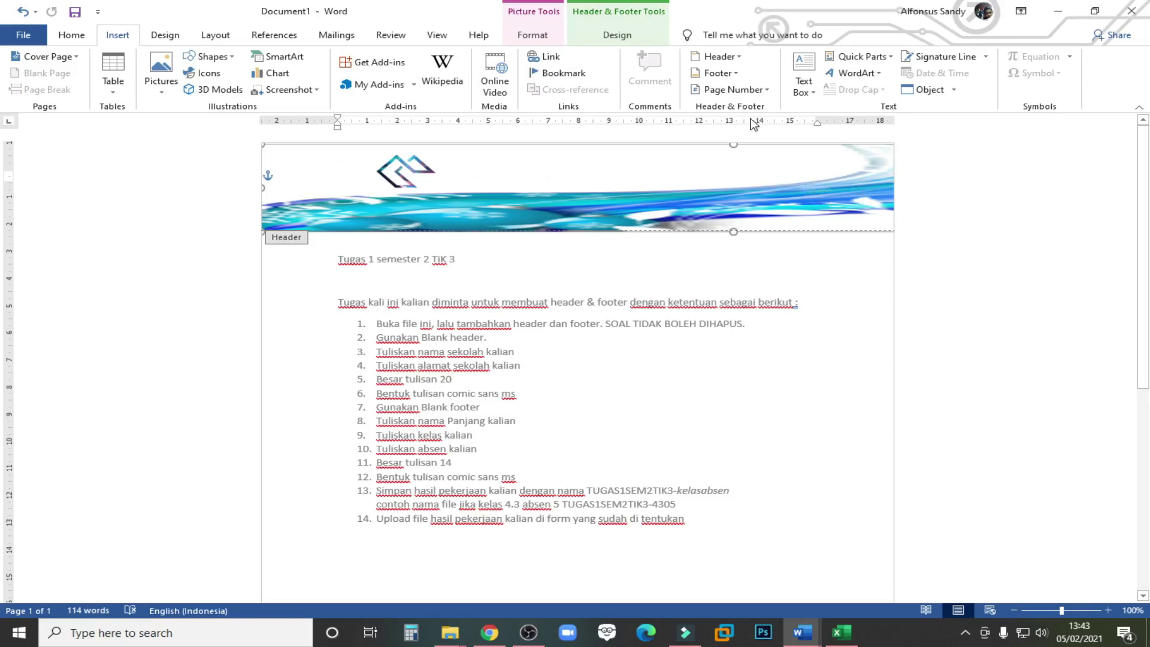
{"action": "mouse_move", "coordinate": [535, 210]}
{"action": "left_mouse_down"}
{"action": "mouse_move", "coordinate": [545, 209]}
{"action": "mouse_move", "coordinate": [527, 205]}
{"action": "left_mouse_up"}
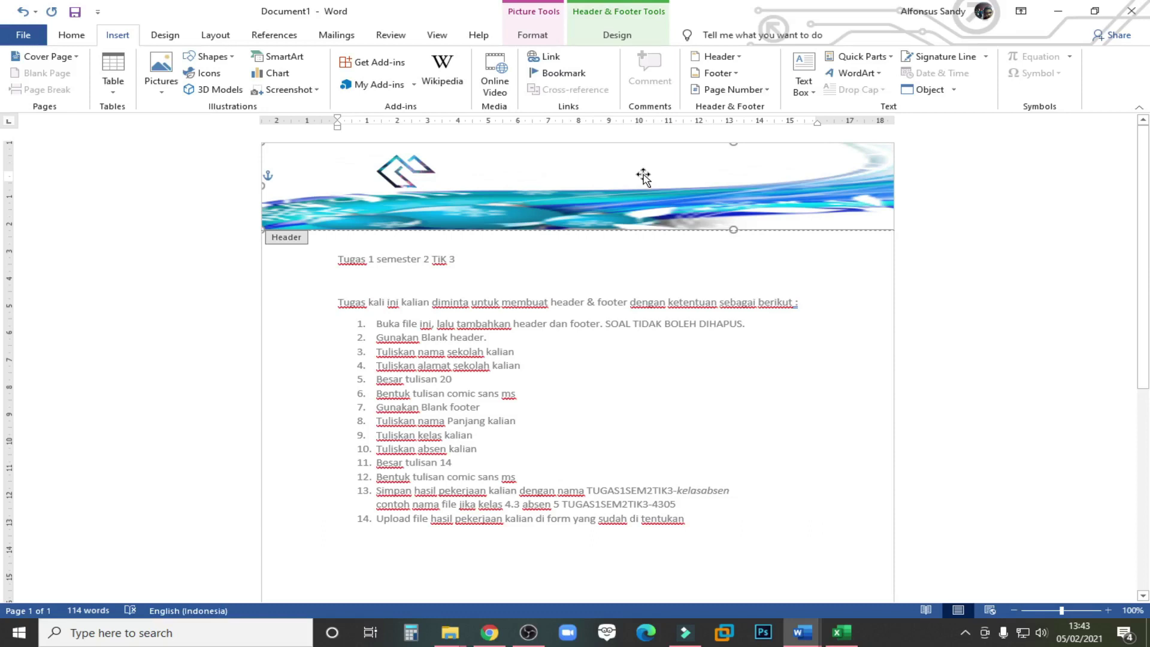
{"action": "mouse_move", "coordinate": [417, 168]}
{"action": "left_mouse_down"}
{"action": "mouse_move", "coordinate": [404, 163]}
{"action": "mouse_move", "coordinate": [416, 166]}
{"action": "left_mouse_up"}
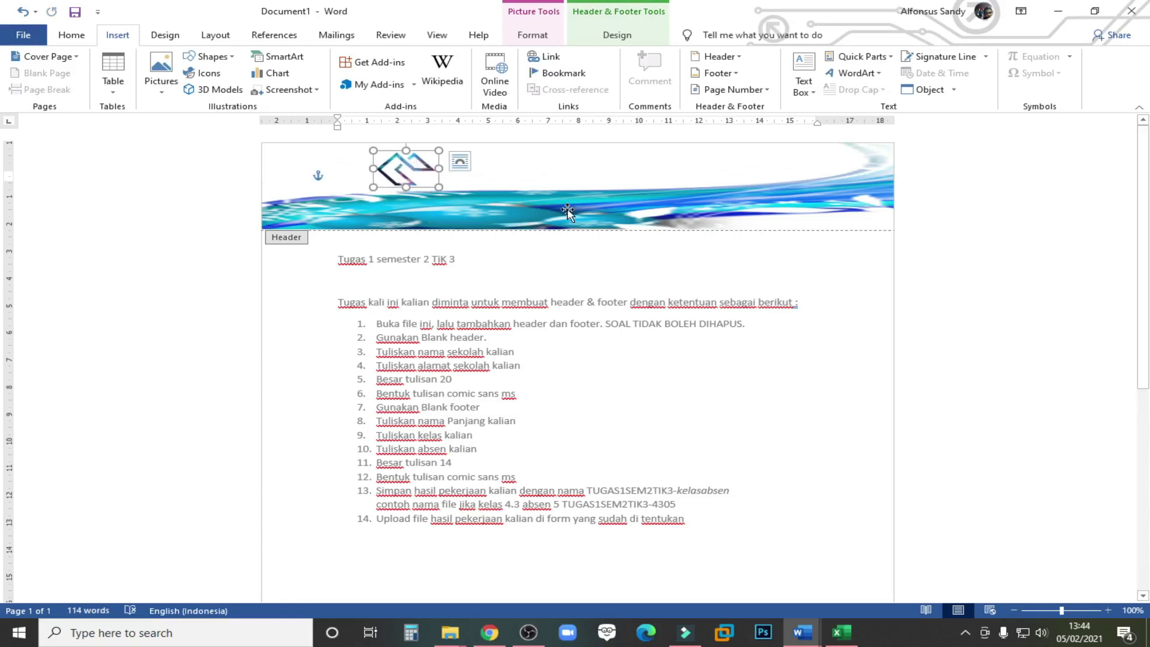
Insert a Simple Text Box, reduce its height to about 1.64 cm and move it up beside the logo.
{"action": "left_click", "coordinate": [804, 82]}
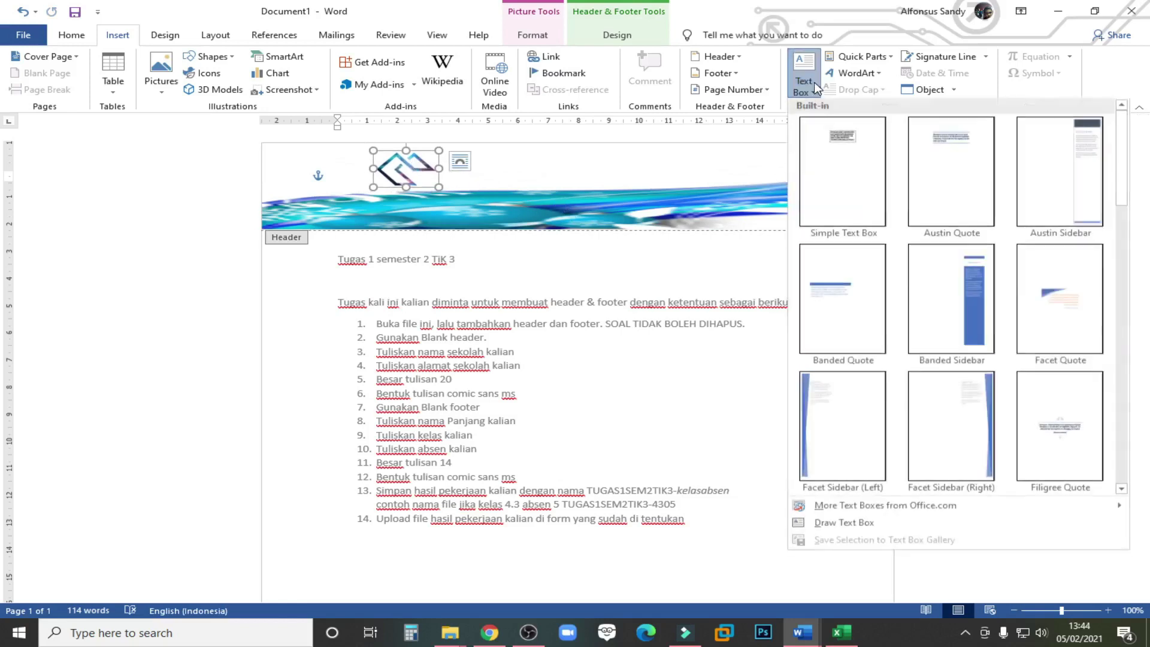
{"action": "left_click", "coordinate": [842, 192]}
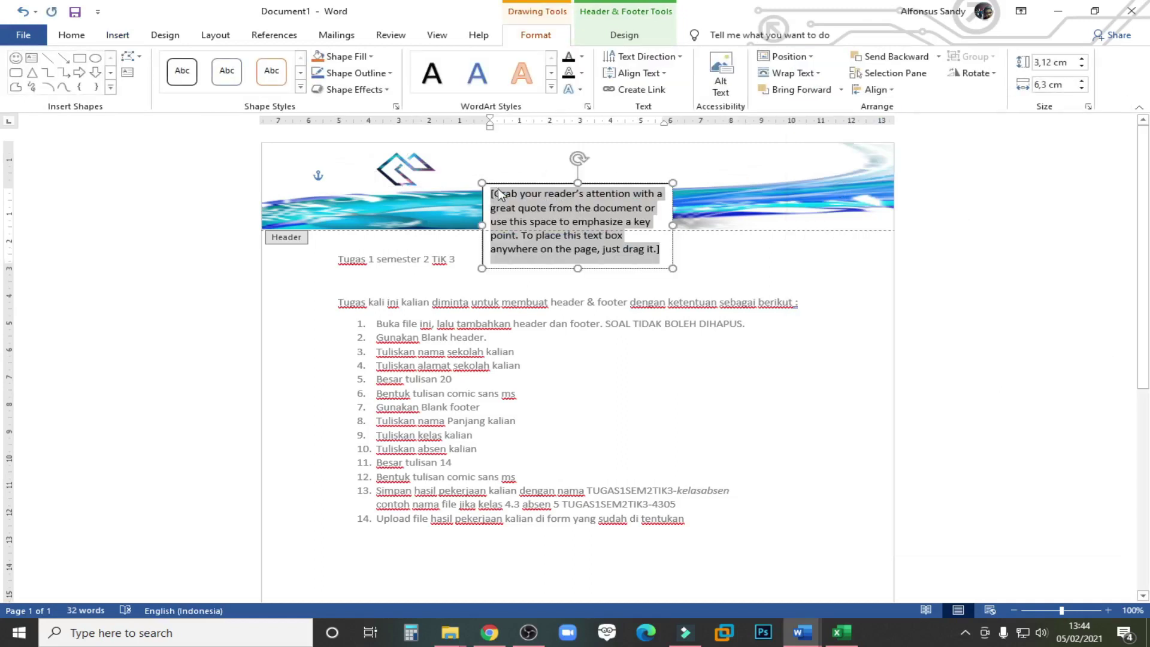
{"action": "left_click_drag", "start_coordinate": [575, 268], "coordinate": [576, 228]}
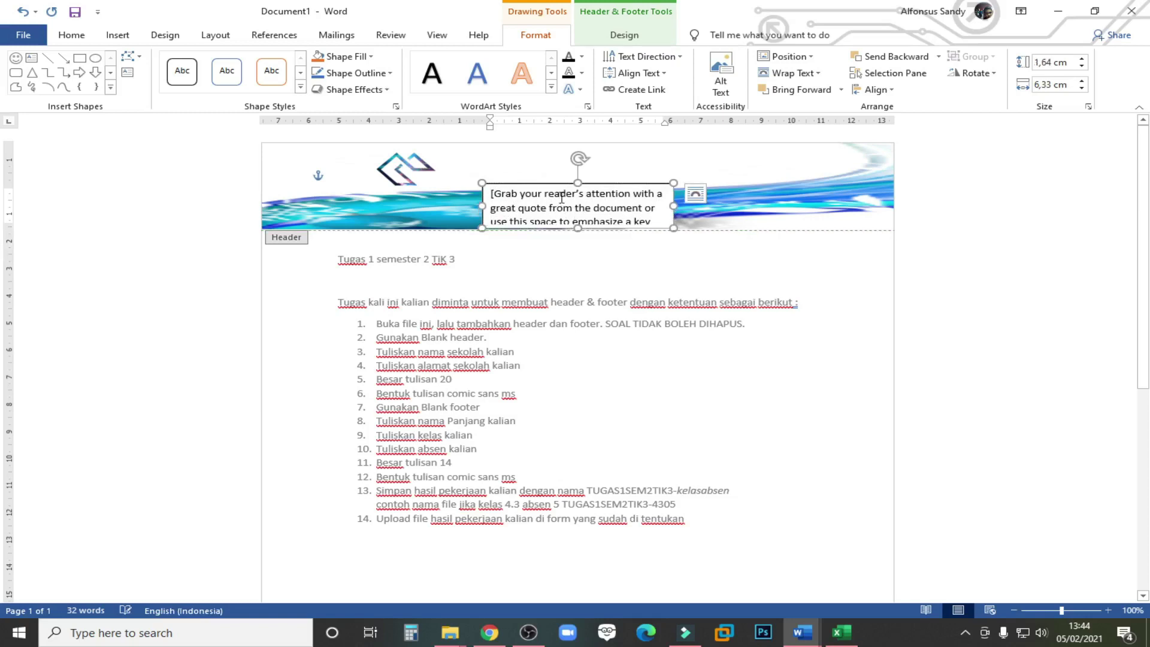
{"action": "left_click_drag", "start_coordinate": [562, 184], "coordinate": [564, 153]}
Replace the text box's placeholder with "COMPUTER ALFA" and shrink the box to about 1.06 by 3.84 cm.
{"action": "left_click", "coordinate": [594, 176]}
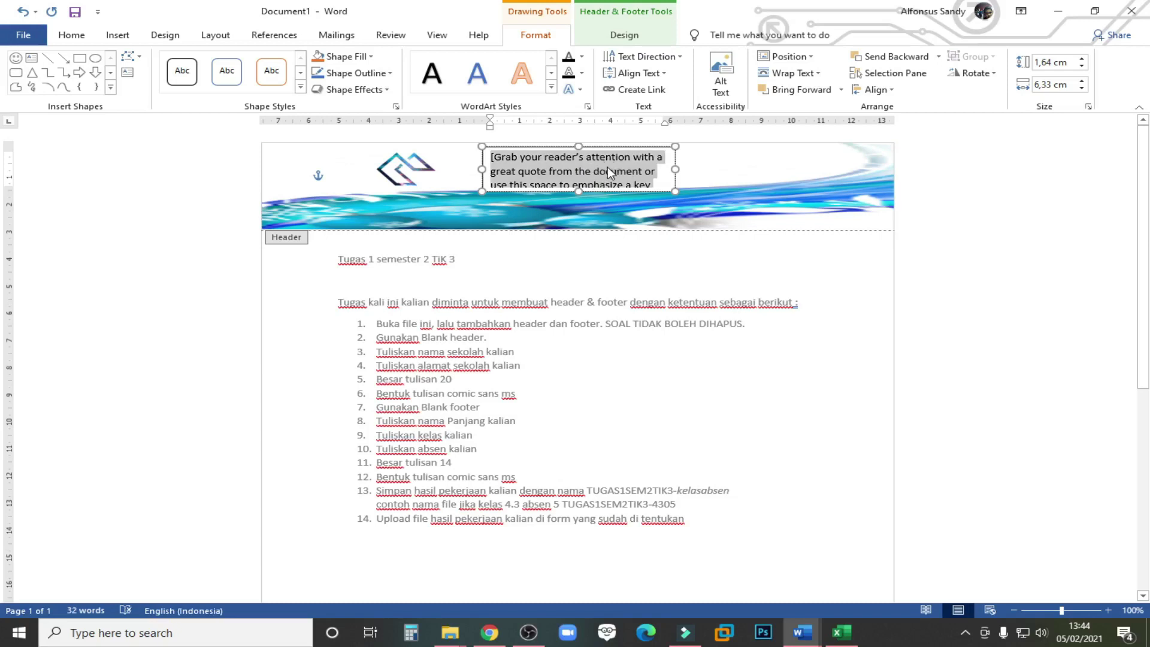
{"action": "type", "text": "A"}
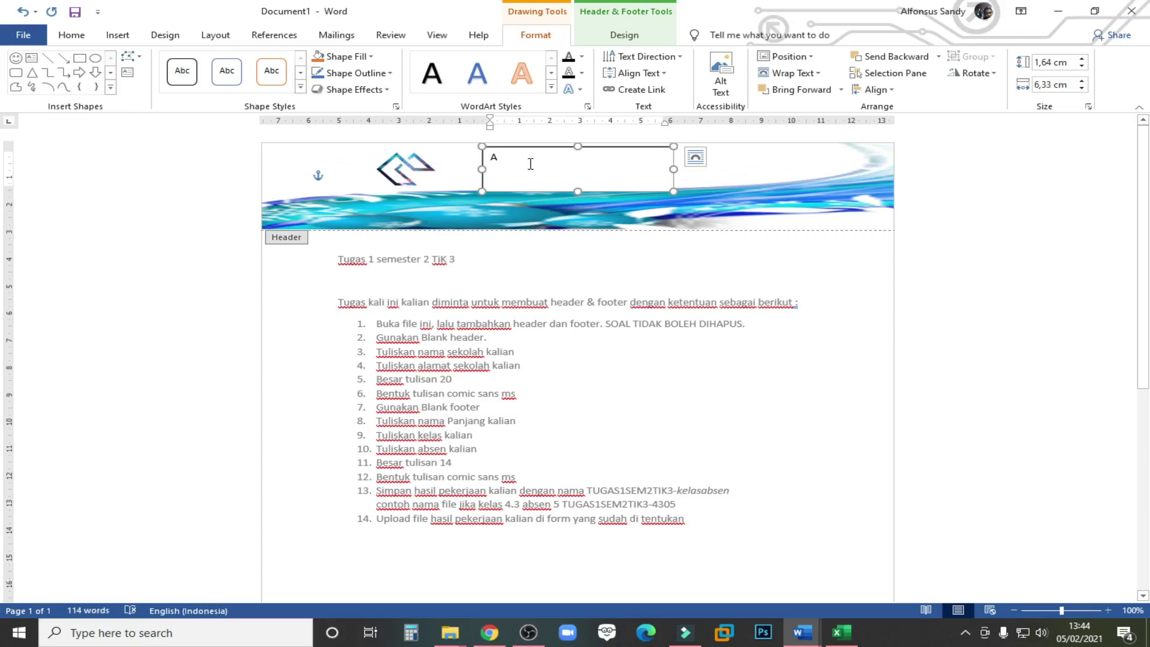
{"action": "type", "text": "LFA"}
{"action": "left_click_drag", "start_coordinate": [673, 191], "coordinate": [493, 157]}
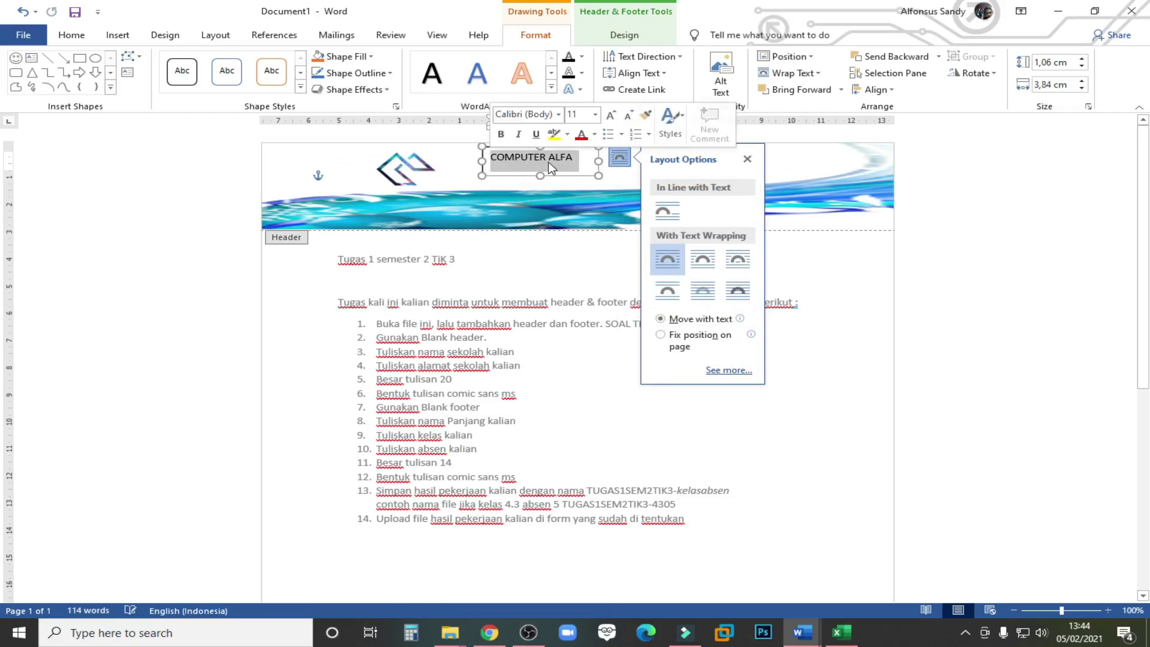
Format the COMPUTER ALFA text in Comic Sans MS, size 20, bold.
{"action": "left_click", "coordinate": [71, 35]}
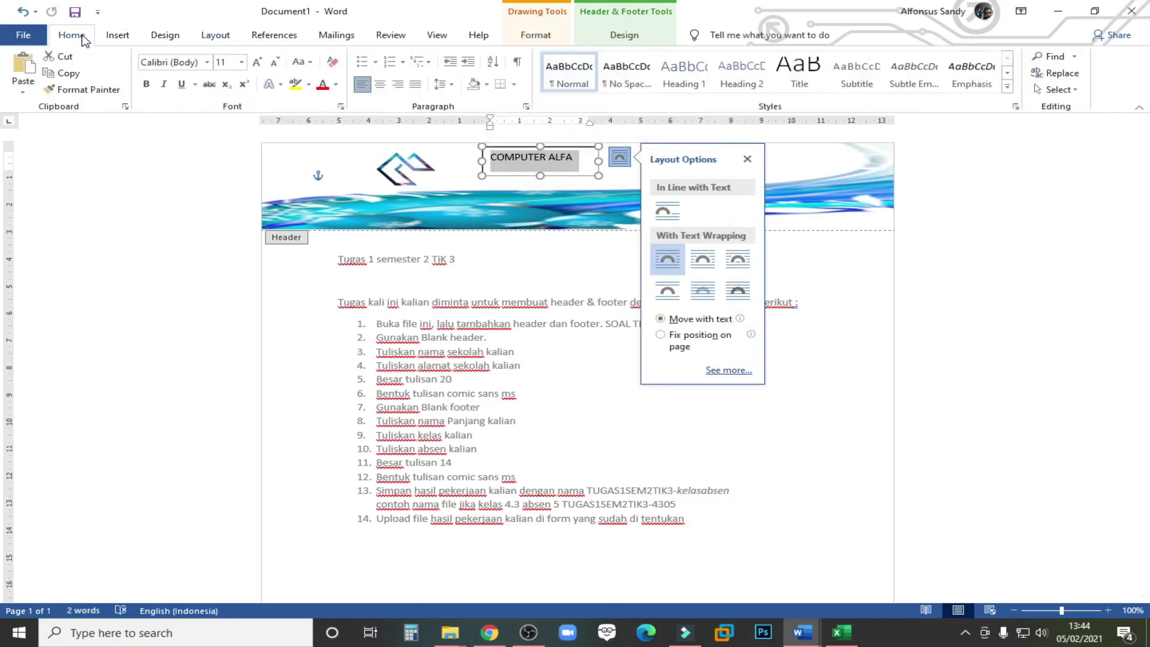
{"action": "left_click", "coordinate": [206, 61]}
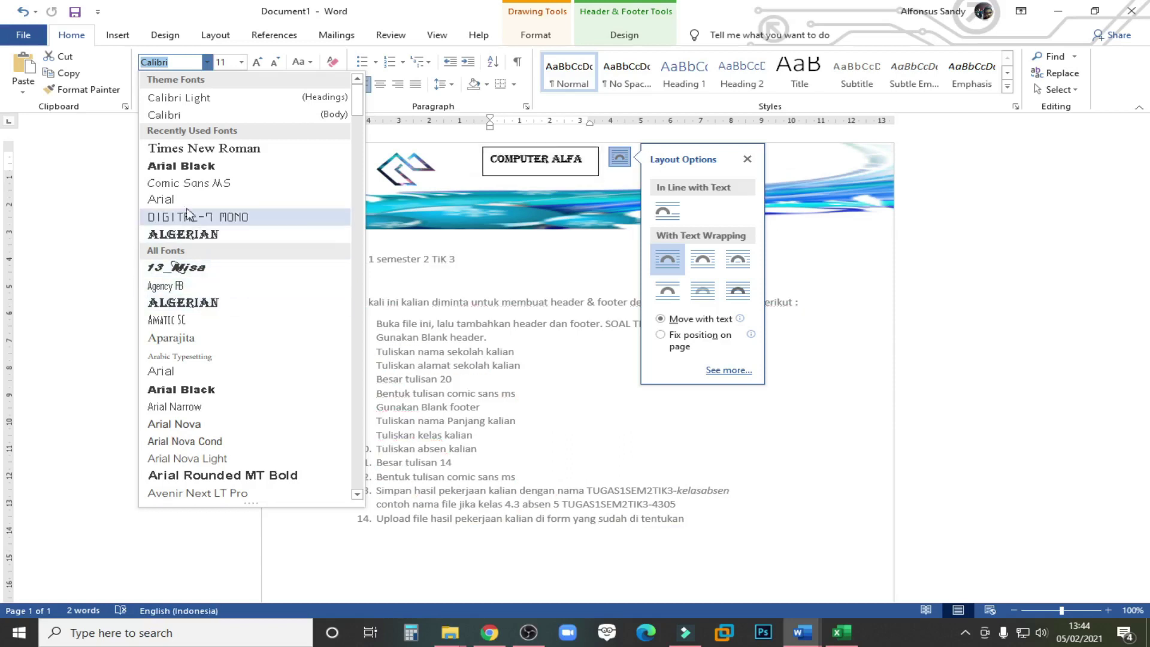
{"action": "scroll", "coordinate": [225, 401], "scroll_direction": "down", "scroll_amount": 8}
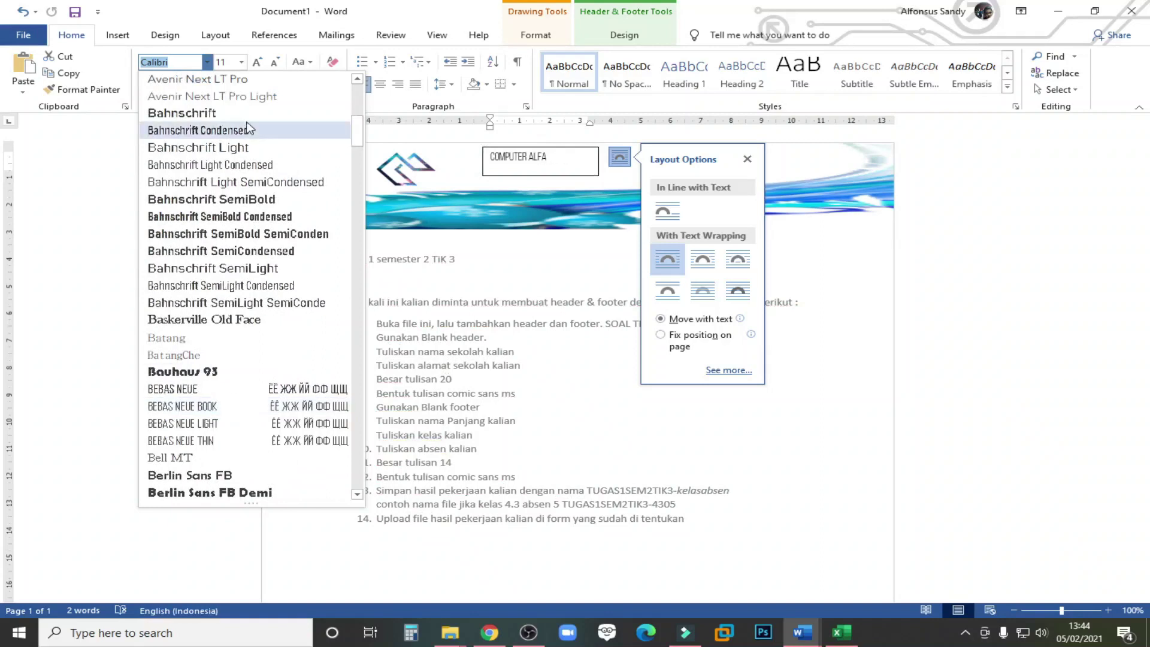
{"action": "type", "text": "com"}
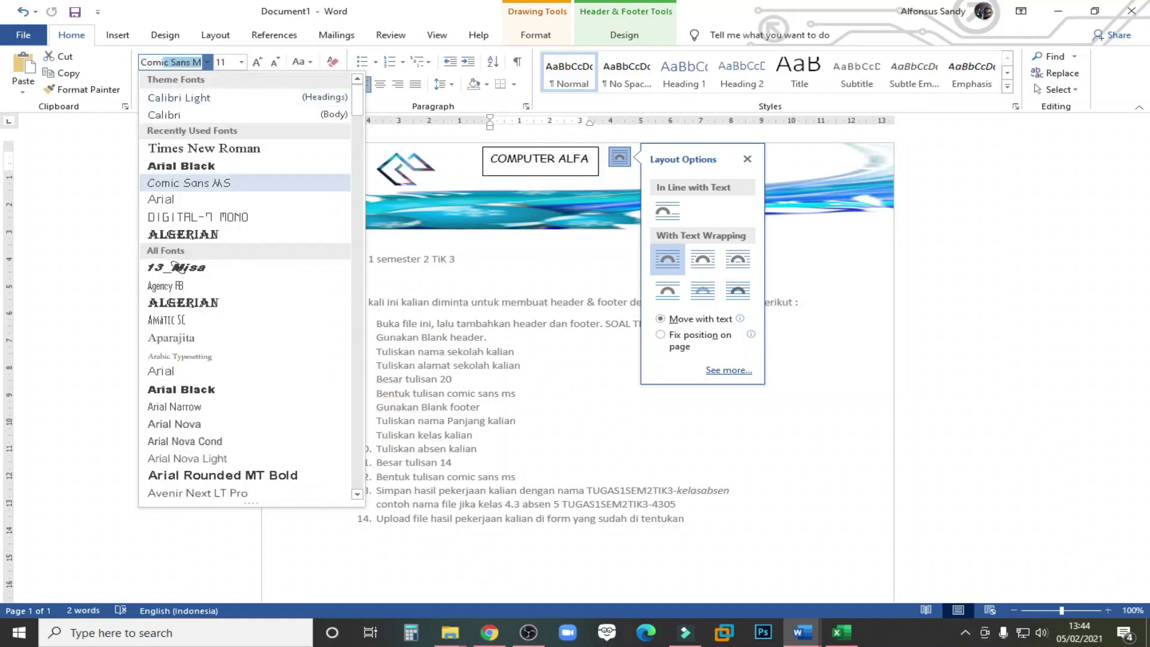
{"action": "type", "text": "ic"}
{"action": "key", "text": "Return"}
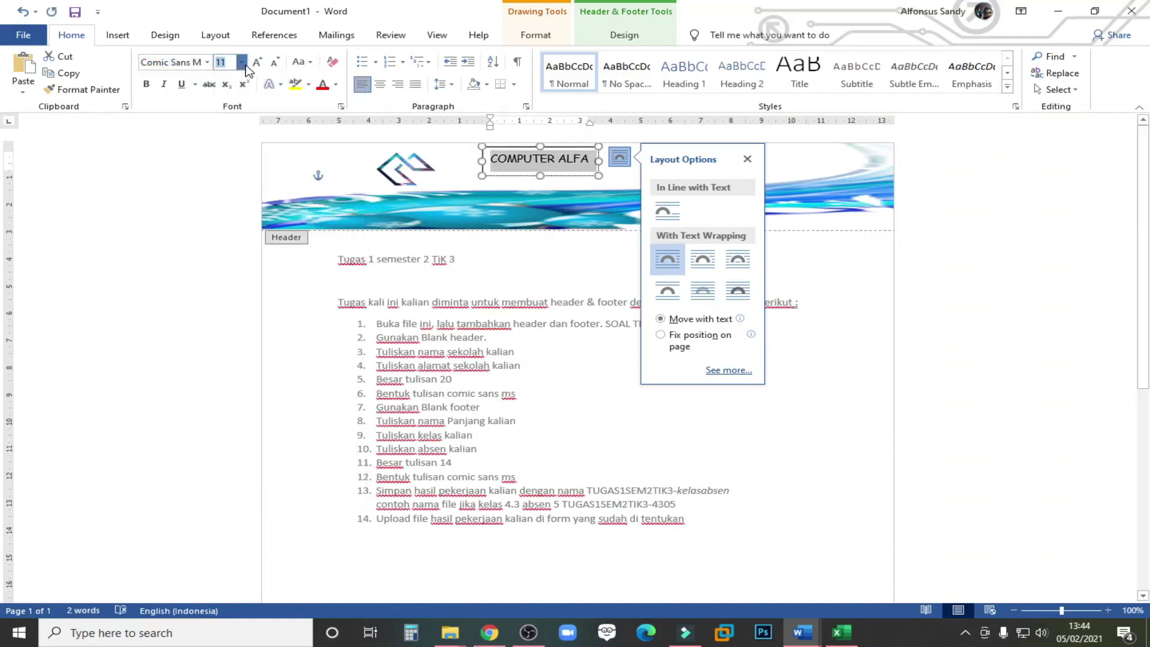
{"action": "left_click", "coordinate": [241, 62]}
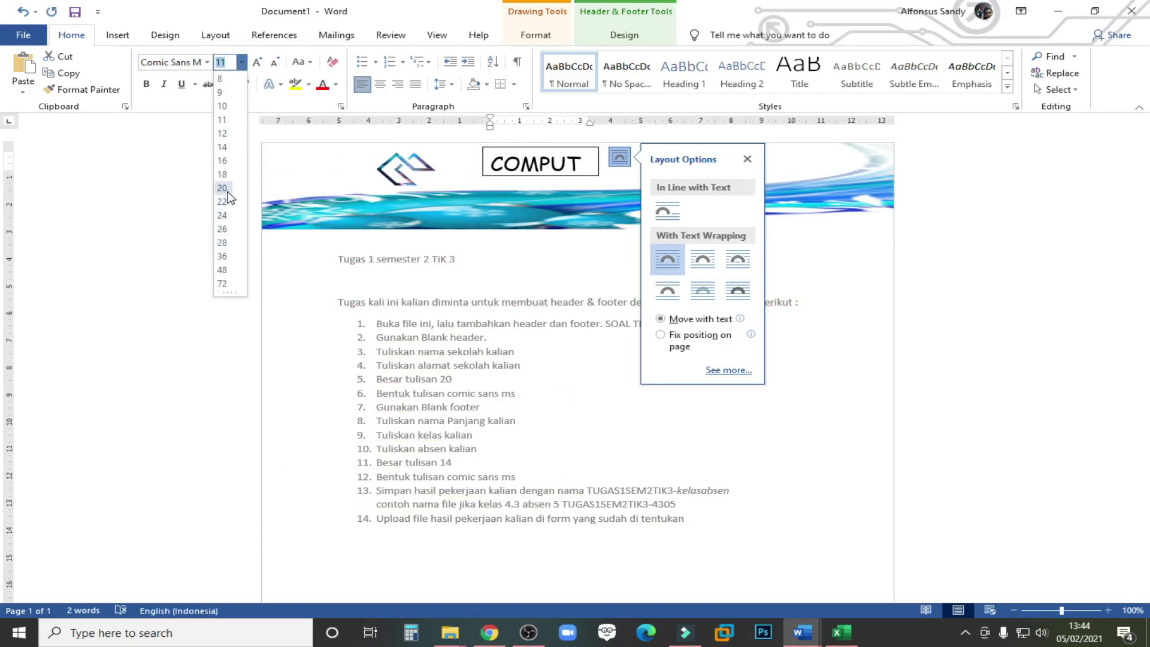
{"action": "left_click", "coordinate": [222, 187]}
{"action": "left_click", "coordinate": [146, 84]}
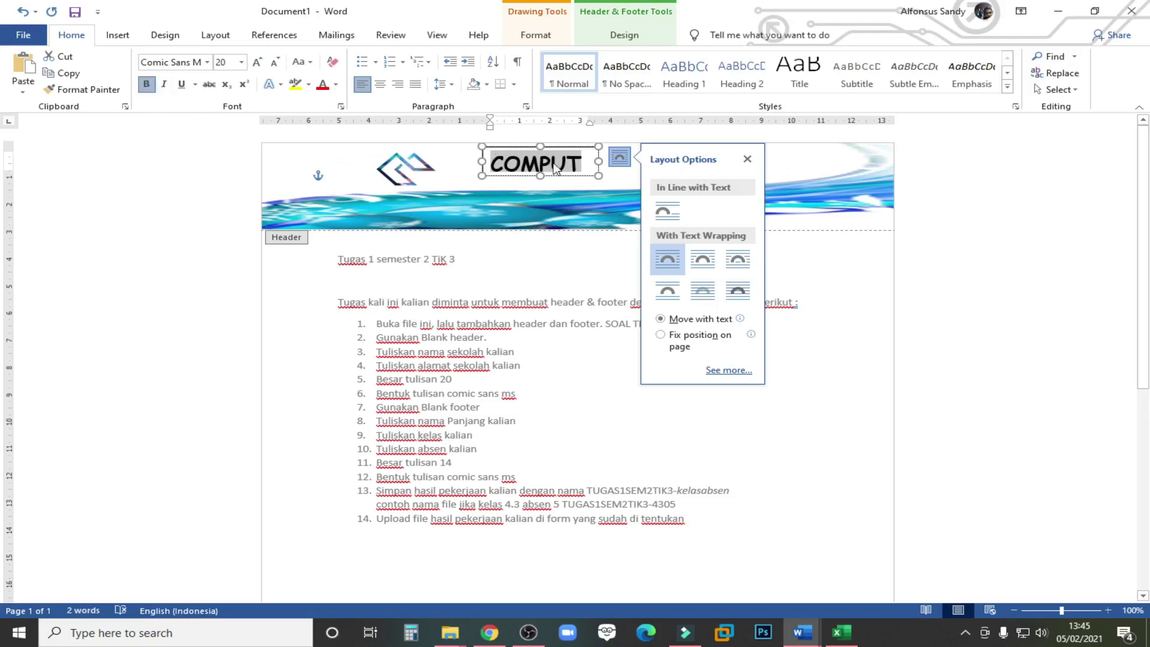
Widen the COMPUTER ALFA text box to about 7.09 cm to fit its text and reposition it beside the logo.
{"action": "left_click", "coordinate": [747, 161]}
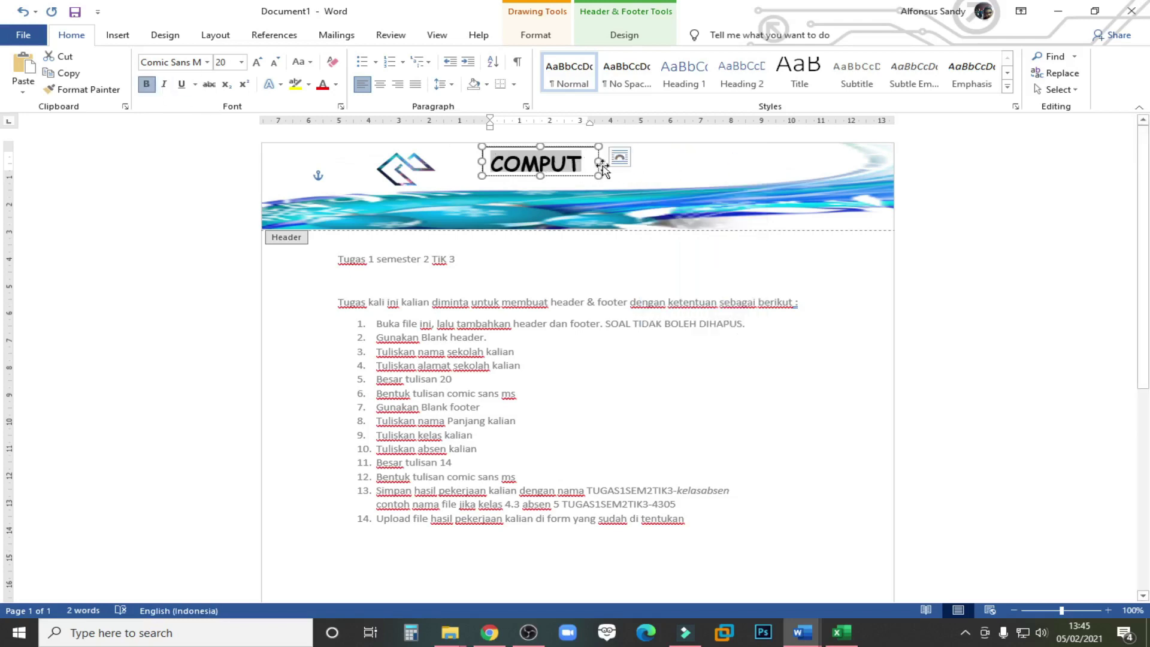
{"action": "left_click_drag", "start_coordinate": [597, 162], "coordinate": [696, 168]}
{"action": "mouse_move", "coordinate": [537, 175]}
{"action": "left_mouse_down"}
{"action": "mouse_move", "coordinate": [506, 171]}
{"action": "mouse_move", "coordinate": [517, 174]}
{"action": "left_mouse_up"}
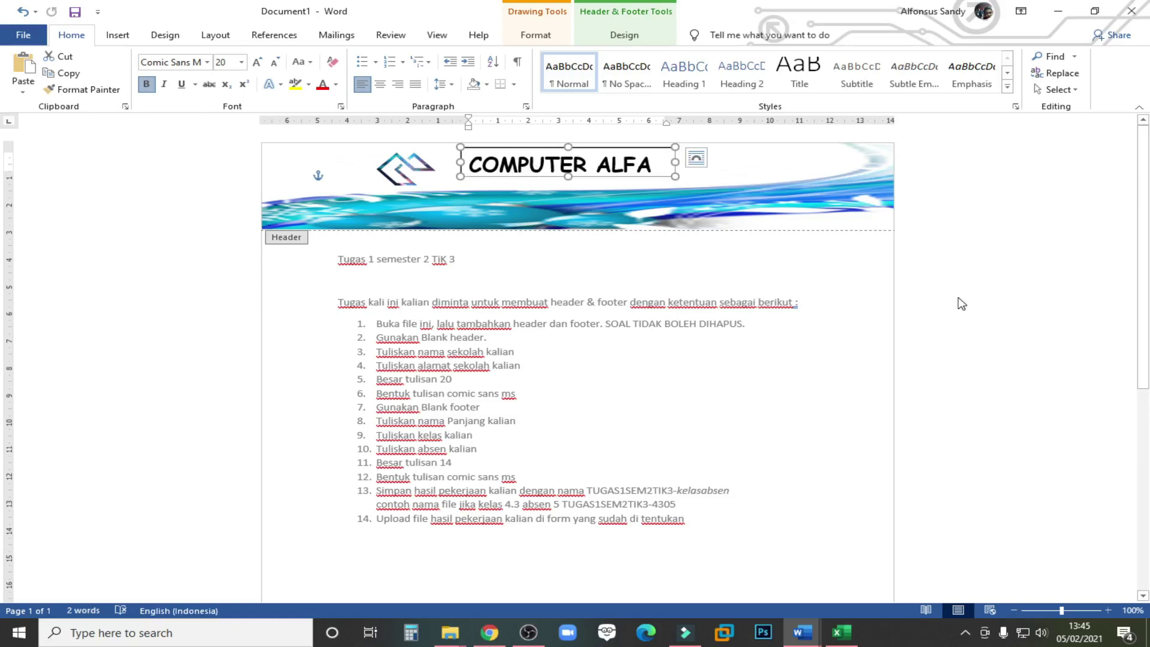
{"action": "left_click_drag", "start_coordinate": [538, 148], "coordinate": [555, 145]}
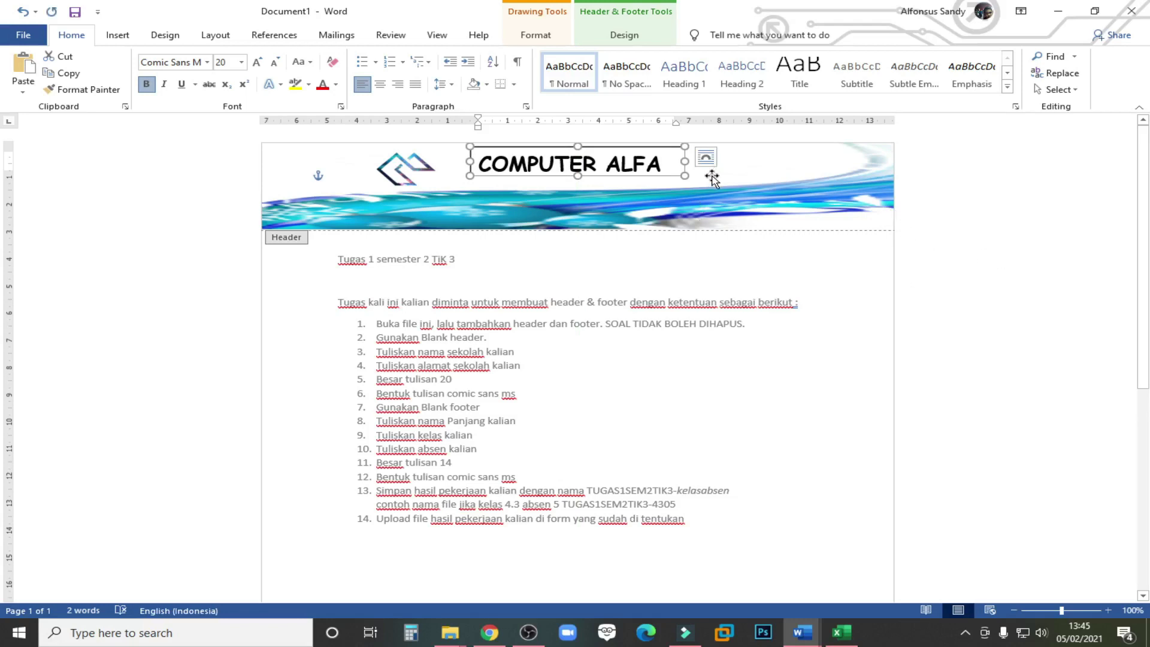
{"action": "left_click", "coordinate": [736, 178]}
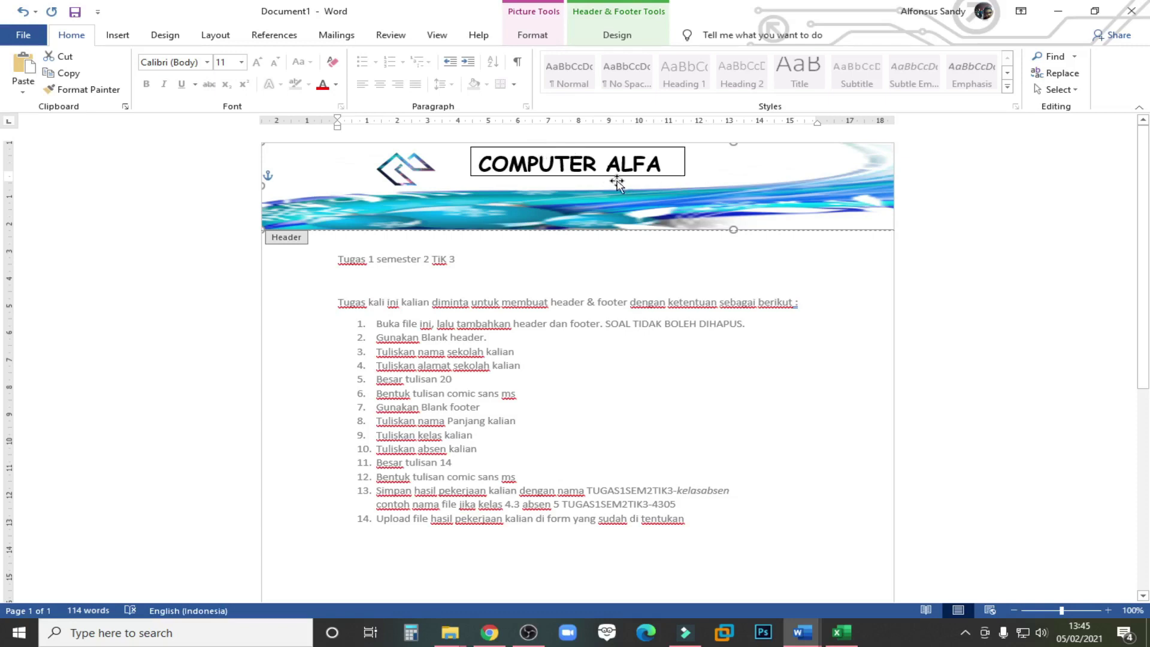
Remove the outline from the COMPUTER ALFA text box.
{"action": "left_click", "coordinate": [543, 175]}
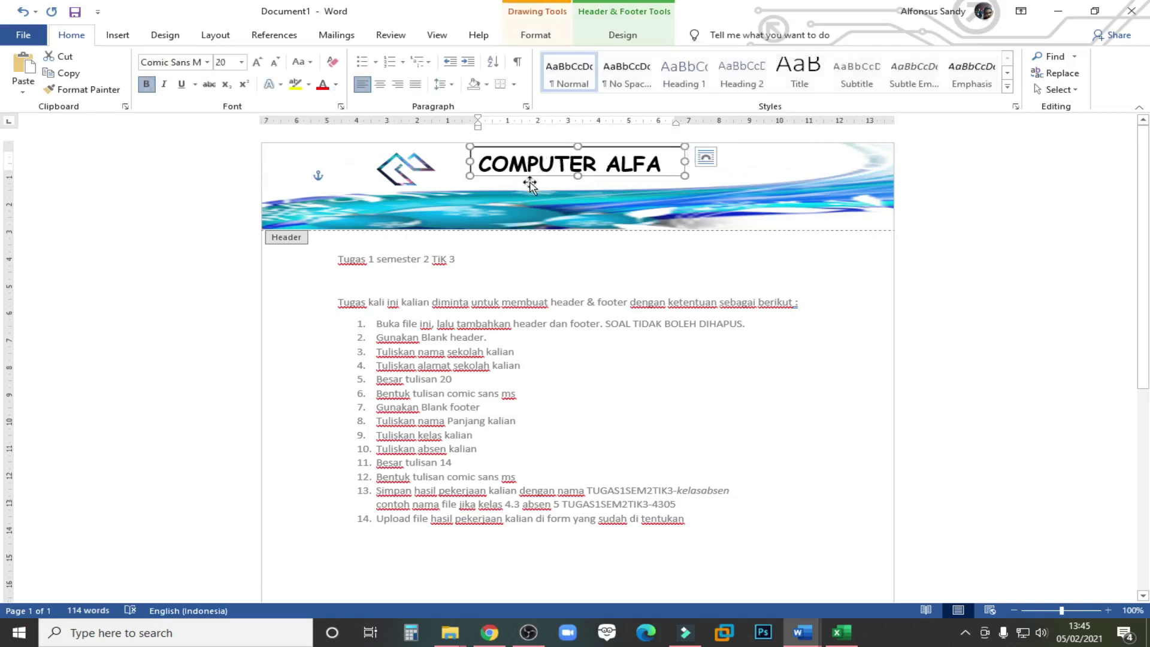
{"action": "left_click", "coordinate": [624, 34]}
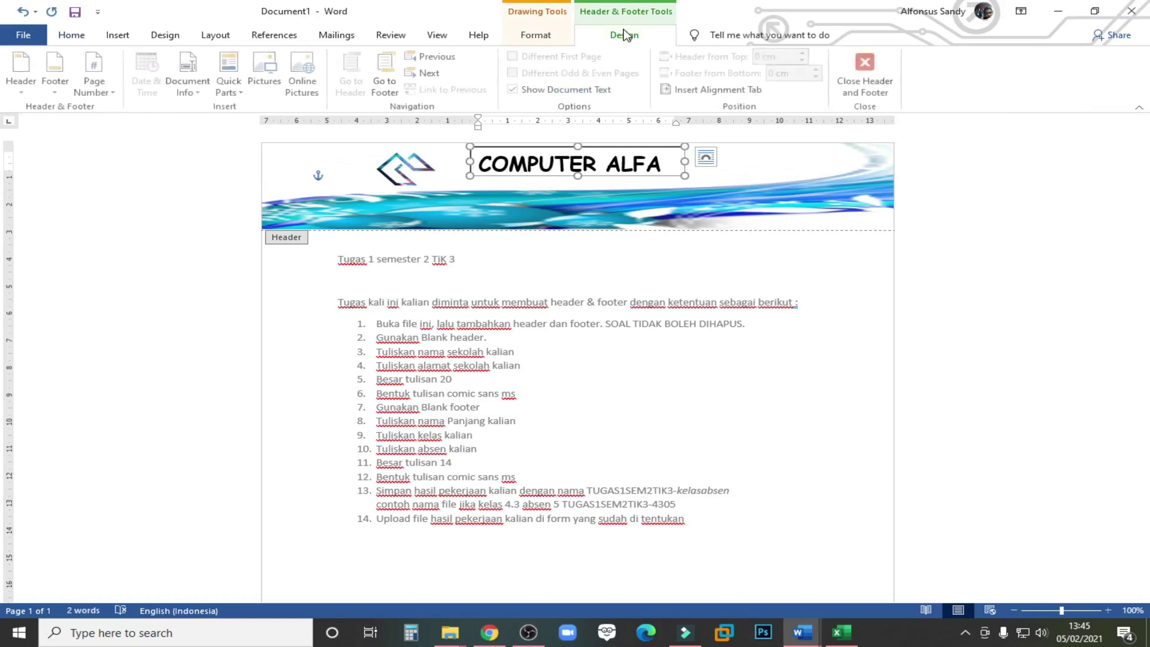
{"action": "left_click", "coordinate": [546, 38]}
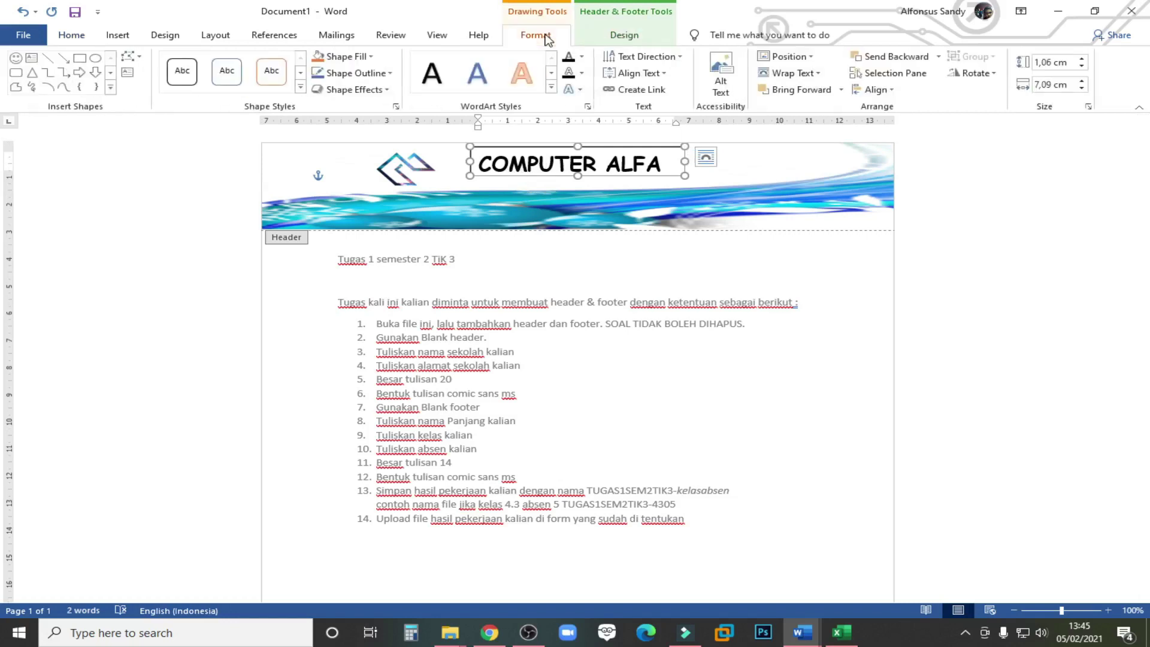
{"action": "left_click", "coordinate": [391, 75]}
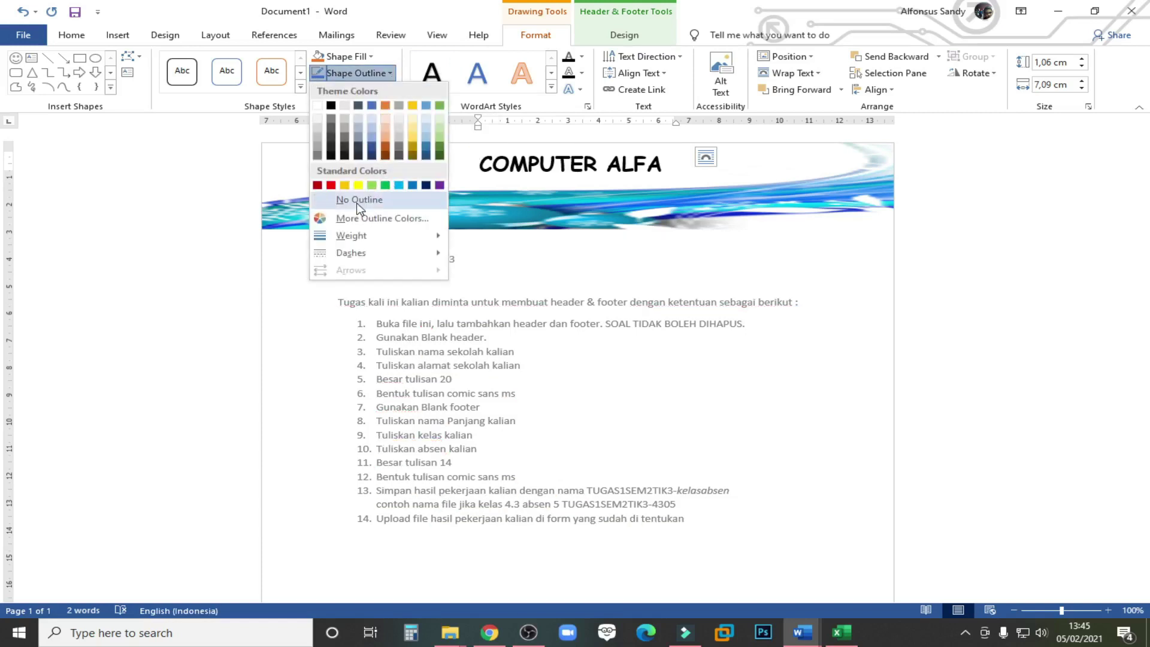
{"action": "left_click", "coordinate": [359, 201]}
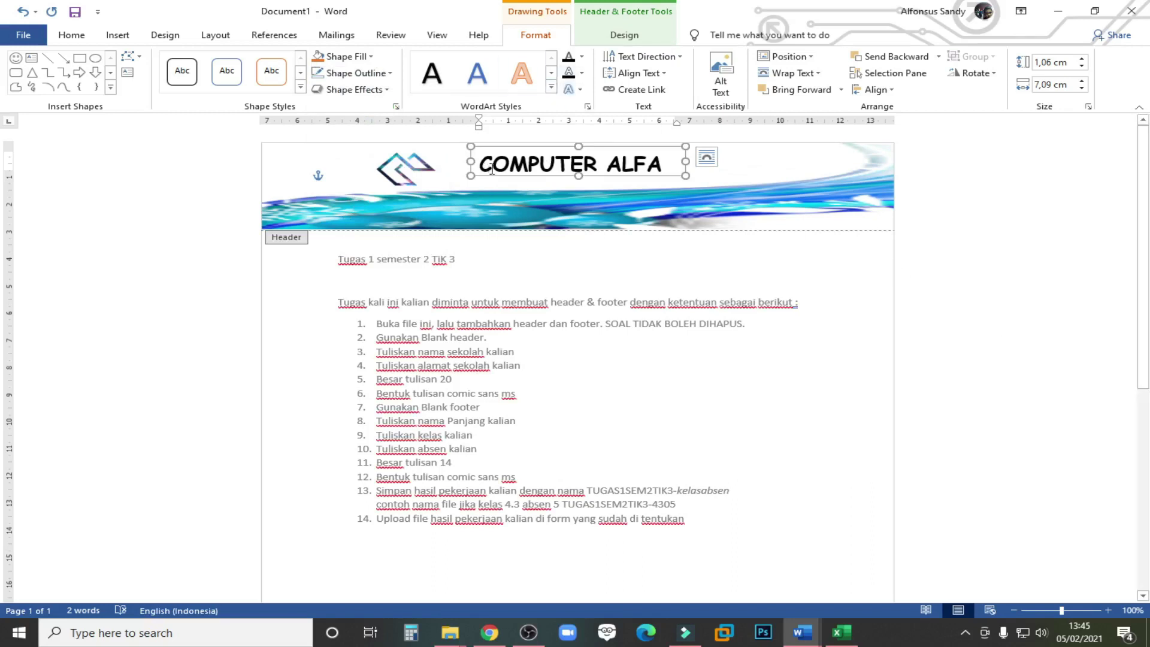
{"action": "left_click", "coordinate": [579, 90]}
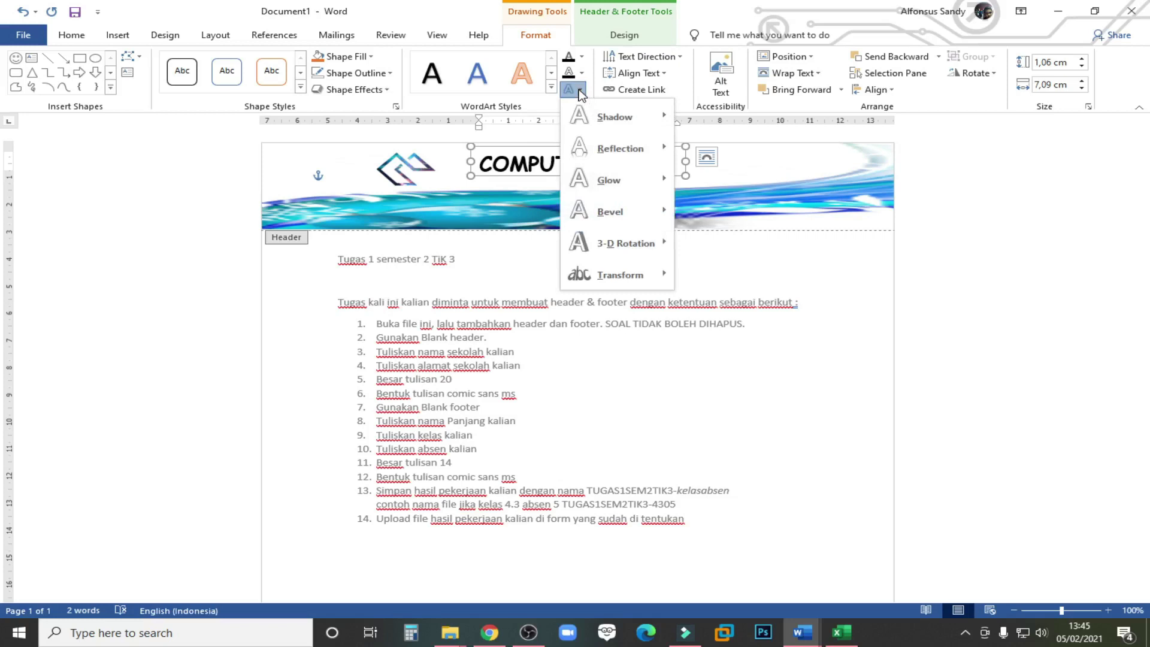
{"action": "mouse_move", "coordinate": [653, 123]}
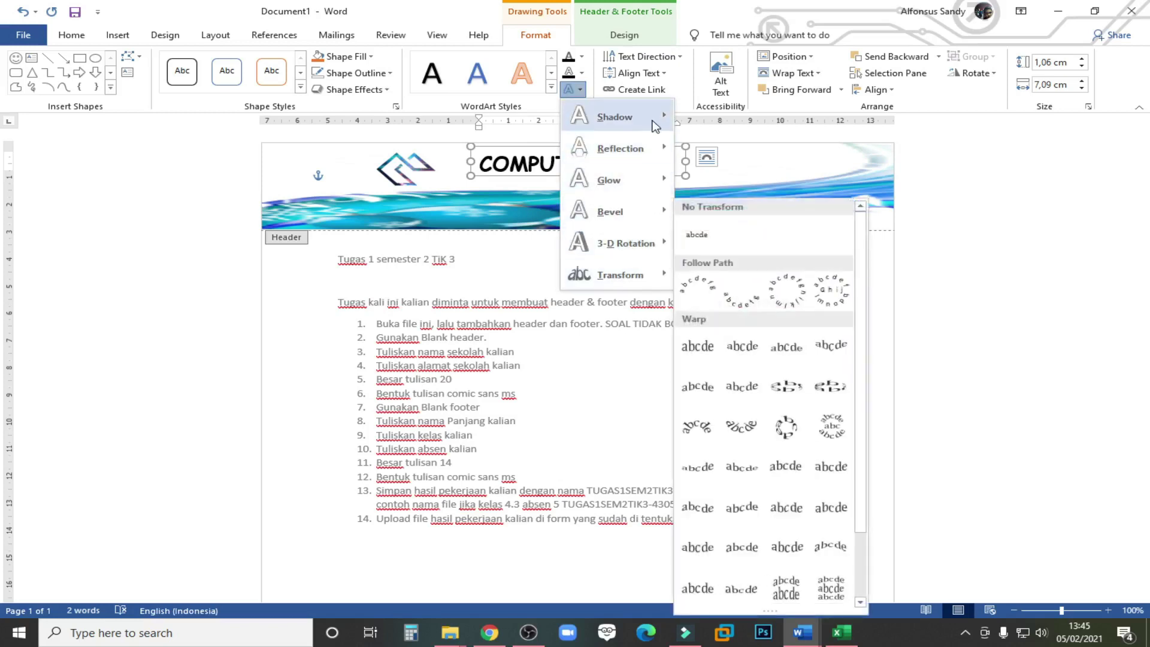
{"action": "mouse_move", "coordinate": [649, 189]}
{"action": "left_click", "coordinate": [551, 87]}
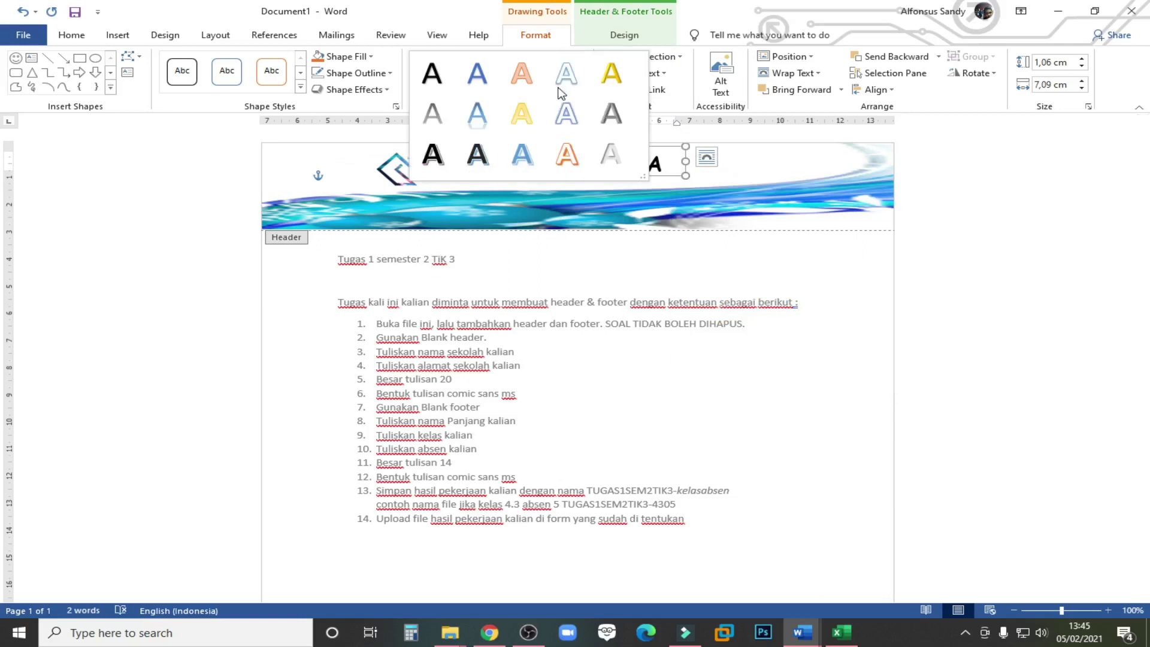
{"action": "left_click", "coordinate": [689, 85]}
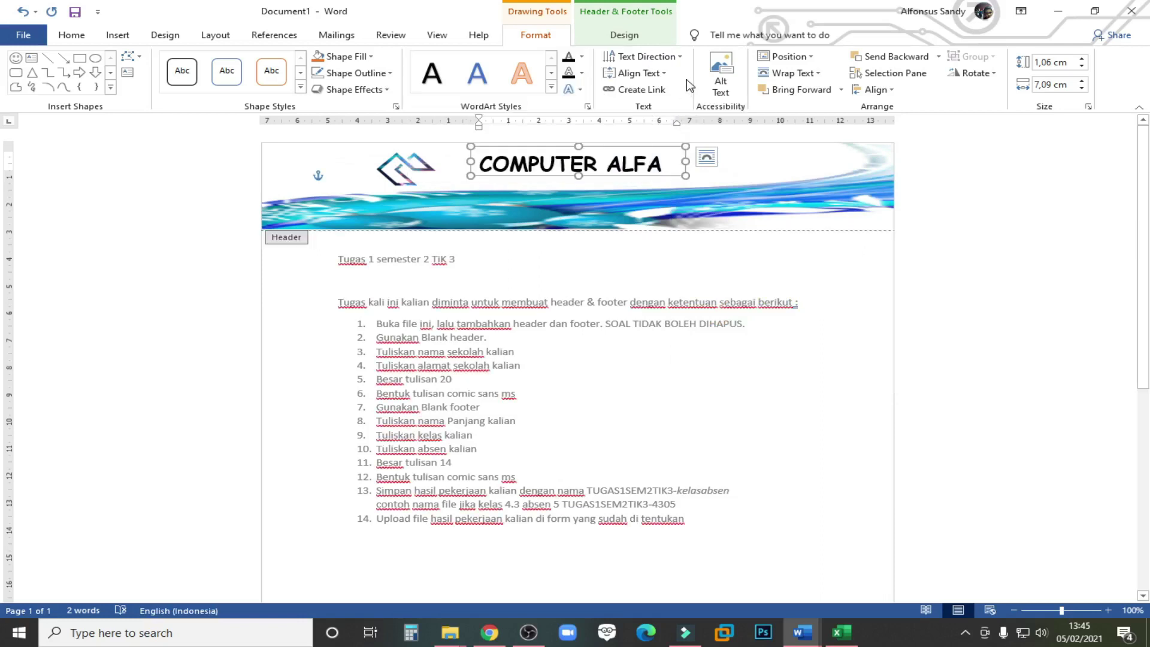
Apply a radial orange-to-green gradient fill to the COMPUTER ALFA text and set its orange stop's position to 43%.
{"action": "left_click", "coordinate": [581, 57]}
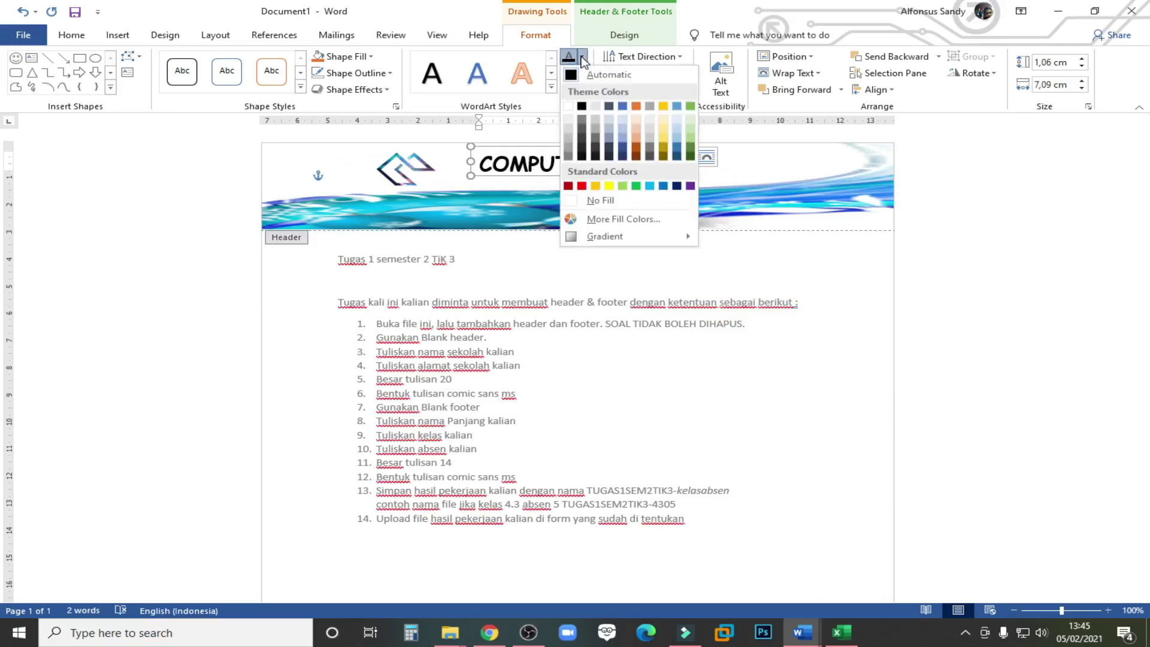
{"action": "mouse_move", "coordinate": [626, 243]}
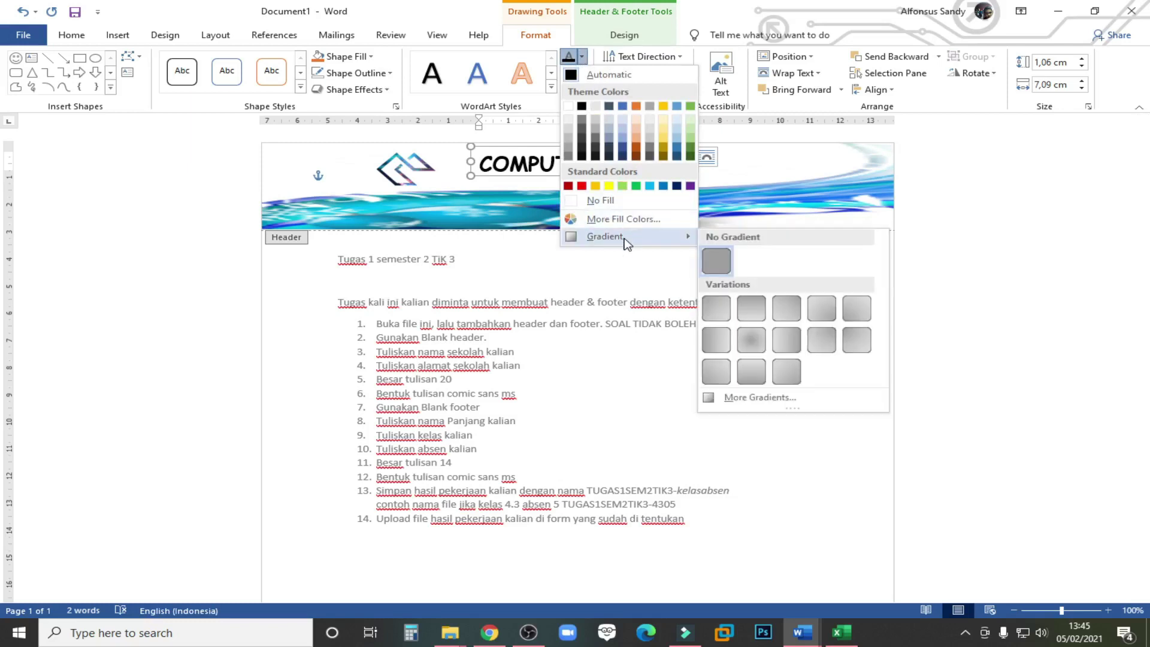
{"action": "left_click", "coordinate": [785, 402]}
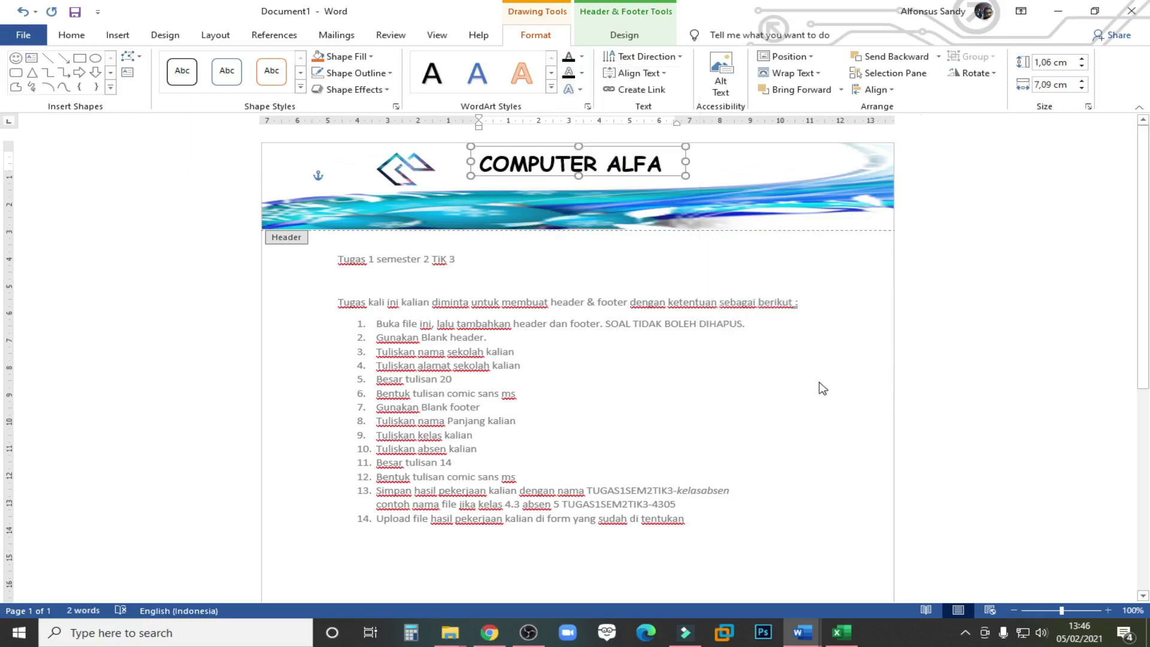
{"action": "left_click", "coordinate": [957, 264]}
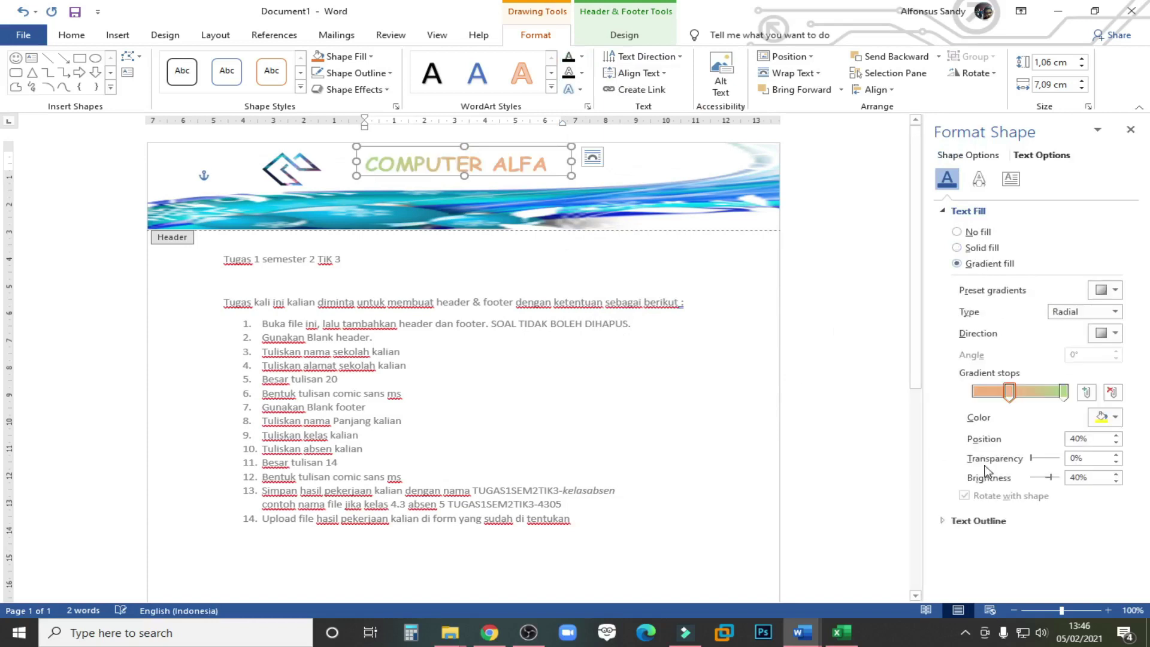
{"action": "mouse_move", "coordinate": [1013, 395]}
{"action": "left_mouse_down"}
{"action": "mouse_move", "coordinate": [991, 396]}
{"action": "mouse_move", "coordinate": [1042, 396]}
{"action": "mouse_move", "coordinate": [985, 400]}
{"action": "mouse_move", "coordinate": [1018, 401]}
{"action": "left_mouse_up"}
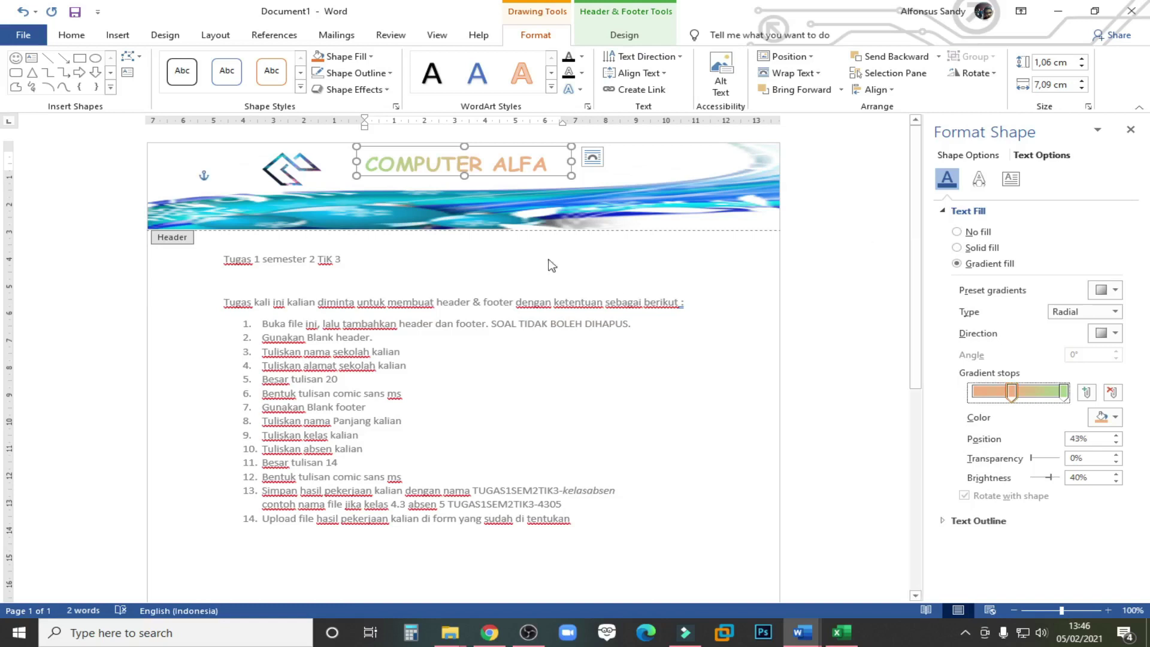
{"action": "left_click", "coordinate": [1131, 130]}
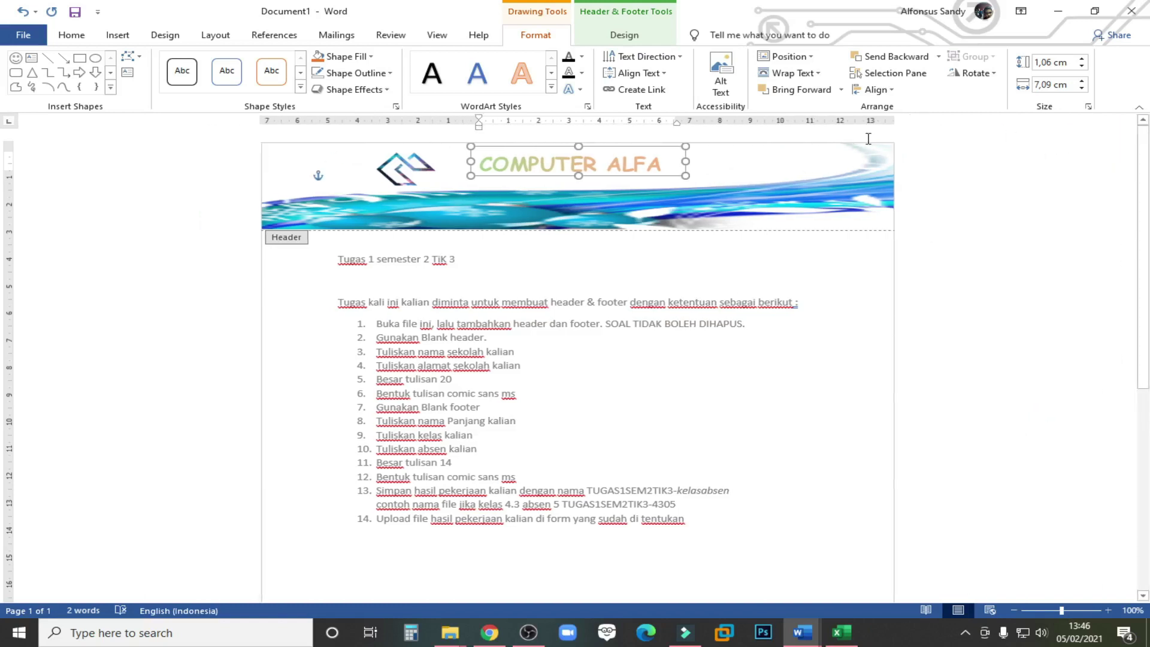
Insert a Simple Text Box in the header for the line beneath the COMPUTER ALFA title.
{"action": "left_click", "coordinate": [118, 35]}
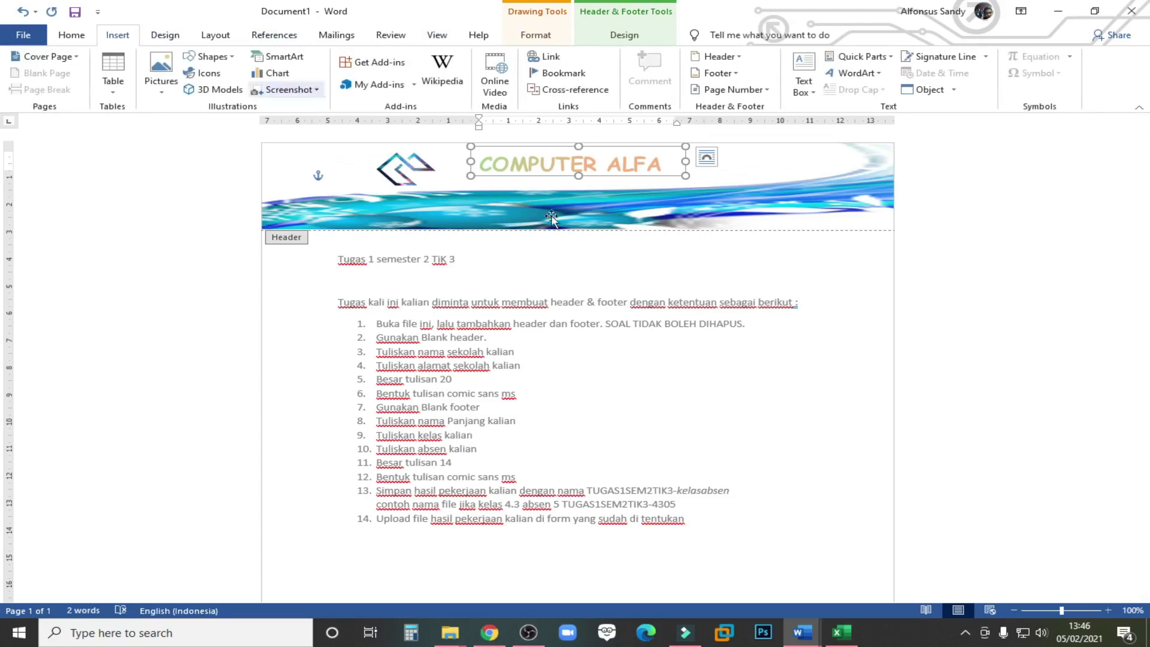
{"action": "left_click", "coordinate": [805, 74]}
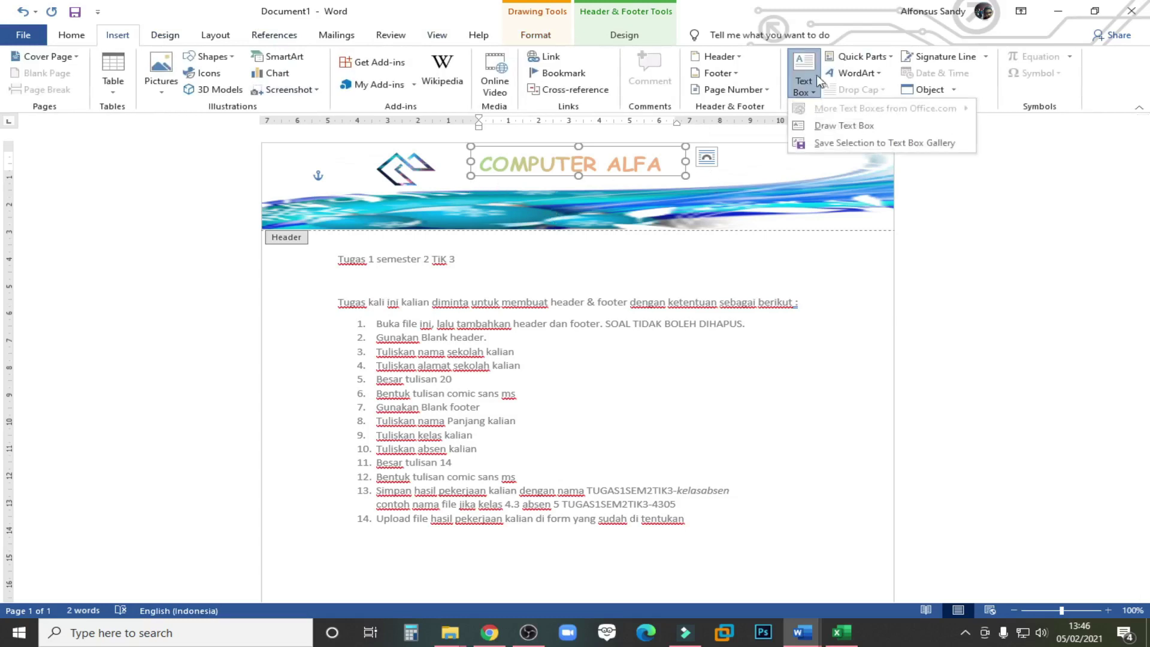
{"action": "left_click", "coordinate": [815, 127]}
{"action": "left_click", "coordinate": [633, 186]}
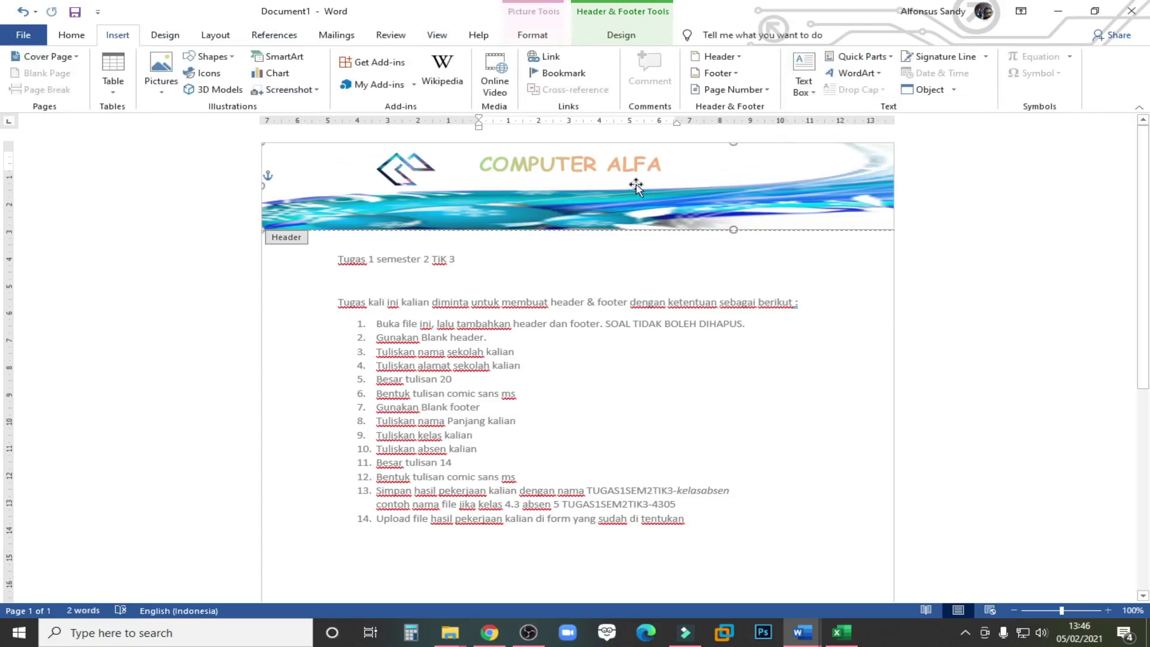
{"action": "left_click", "coordinate": [803, 84]}
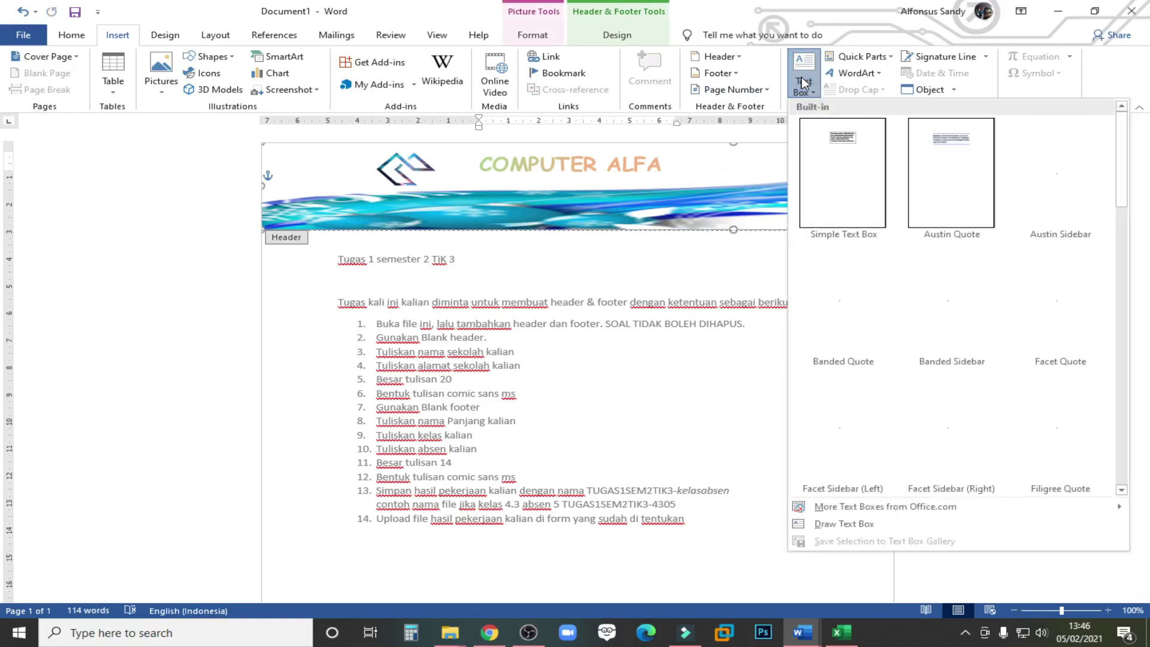
{"action": "left_click", "coordinate": [825, 146]}
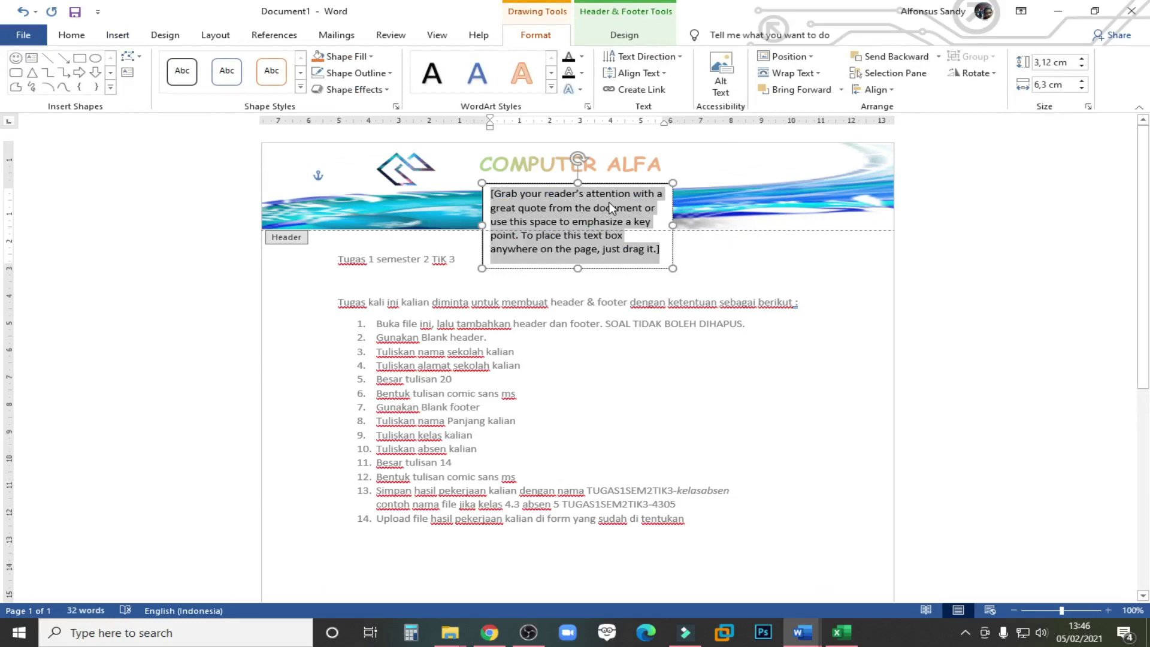
Replace the new text box's placeholder with the school's street address and move the box up beneath the title.
{"action": "key", "text": "Delete"}
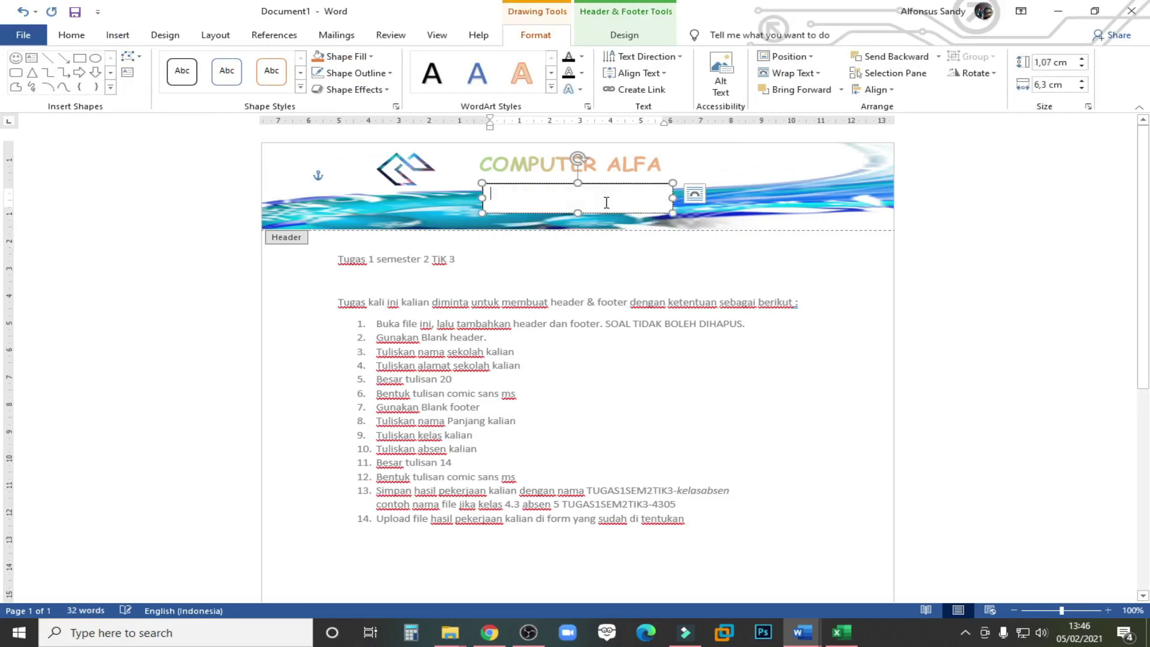
{"action": "type", "text": "Jl"}
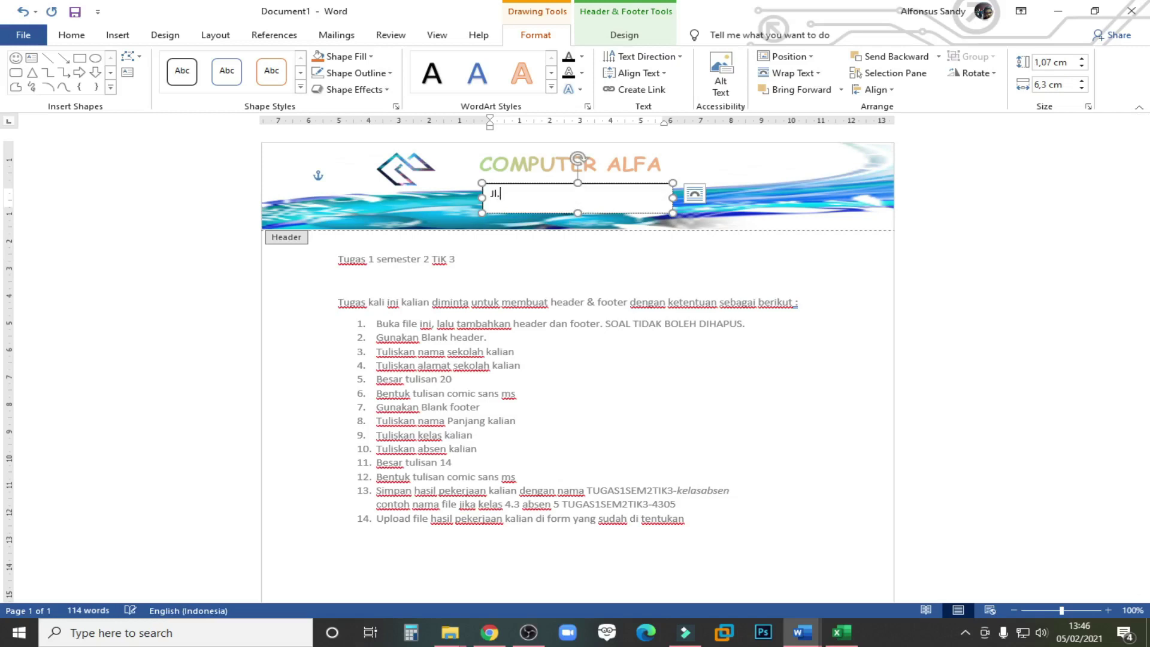
{"action": "type", "text": ". Setia Sehati, Komp"}
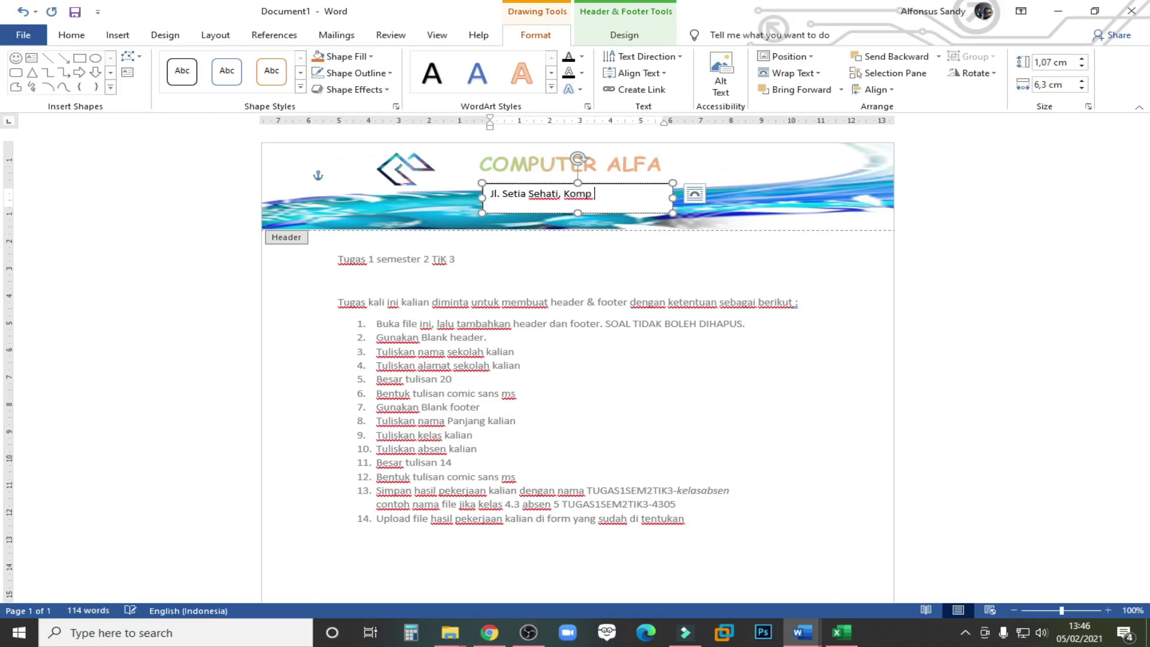
{"action": "type", "text": " Ucul Nawaw"}
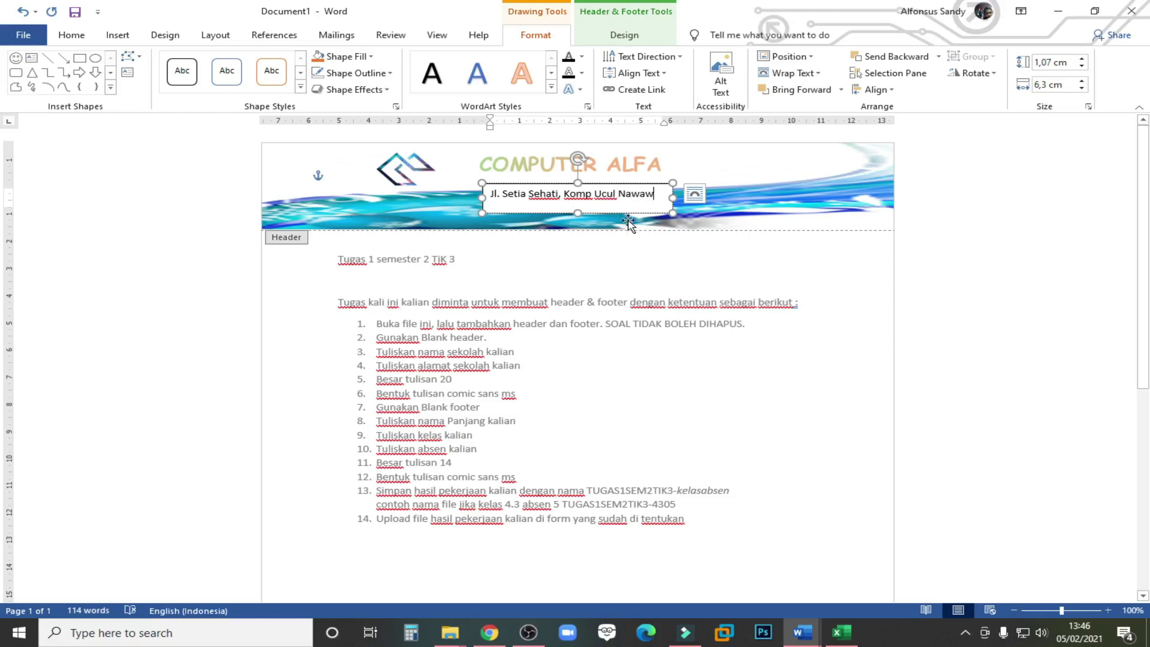
{"action": "left_click_drag", "start_coordinate": [603, 182], "coordinate": [597, 174]}
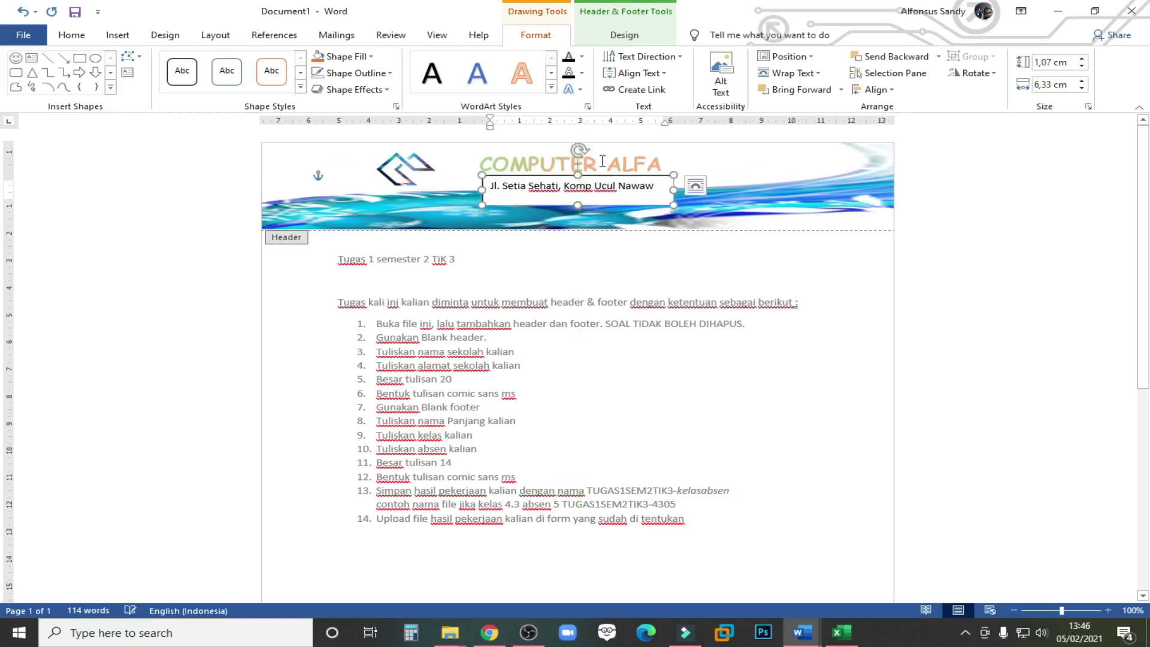
Remove the outline and fill from the address text box and nudge it up closer to the title.
{"action": "left_click", "coordinate": [391, 73]}
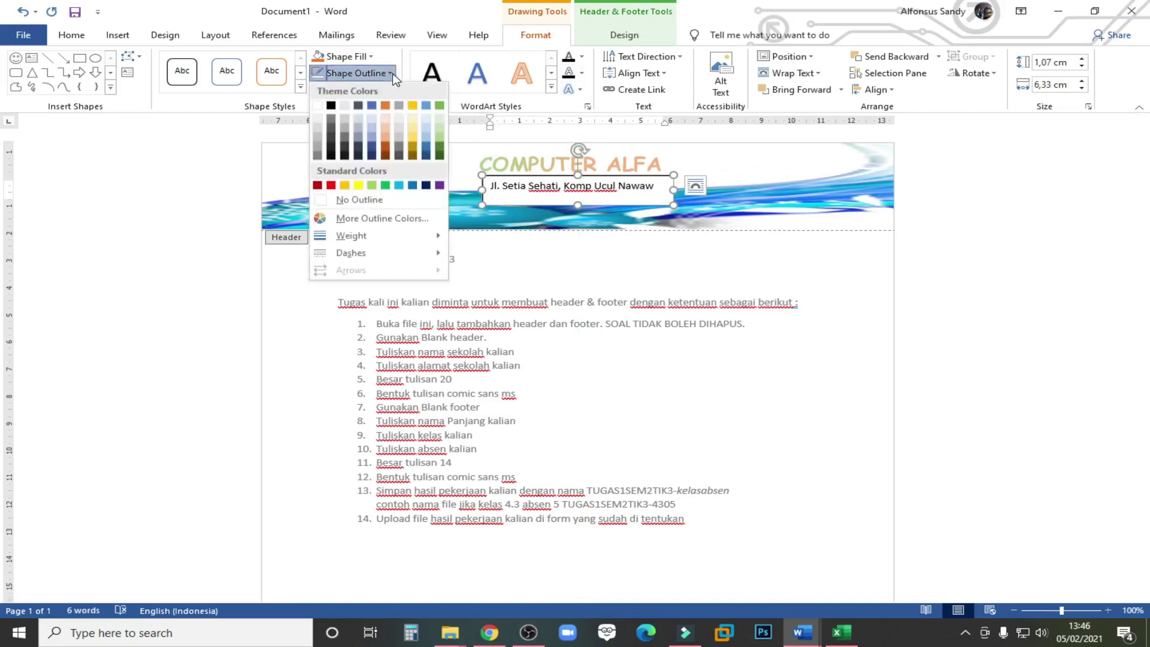
{"action": "left_click", "coordinate": [346, 198]}
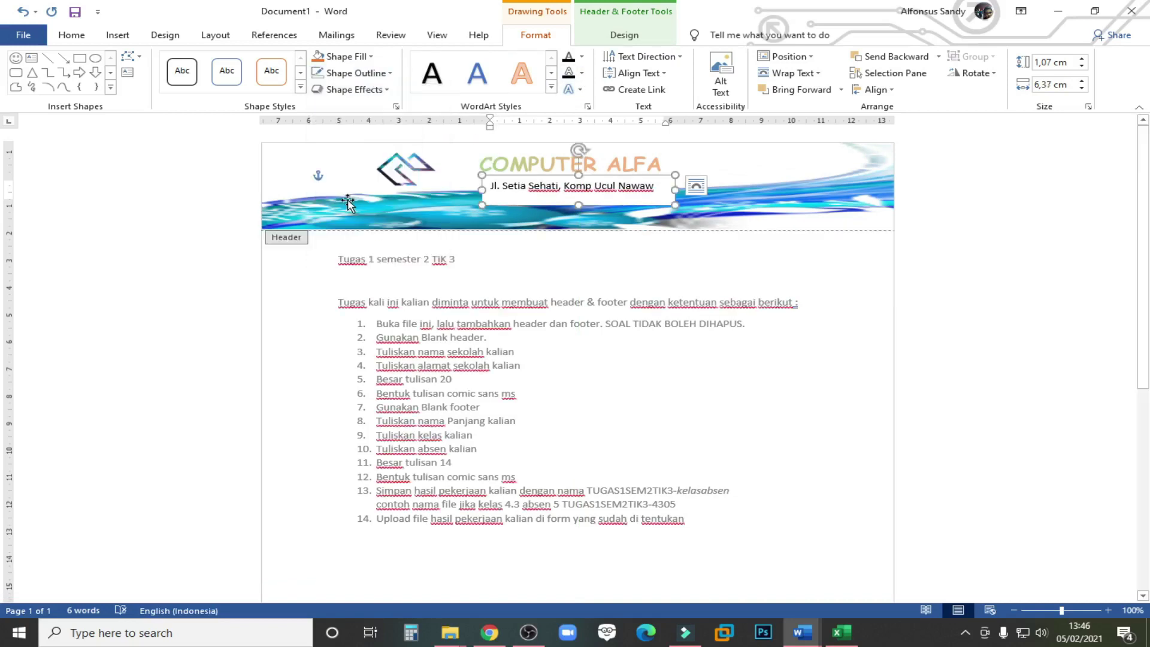
{"action": "left_click", "coordinate": [388, 89]}
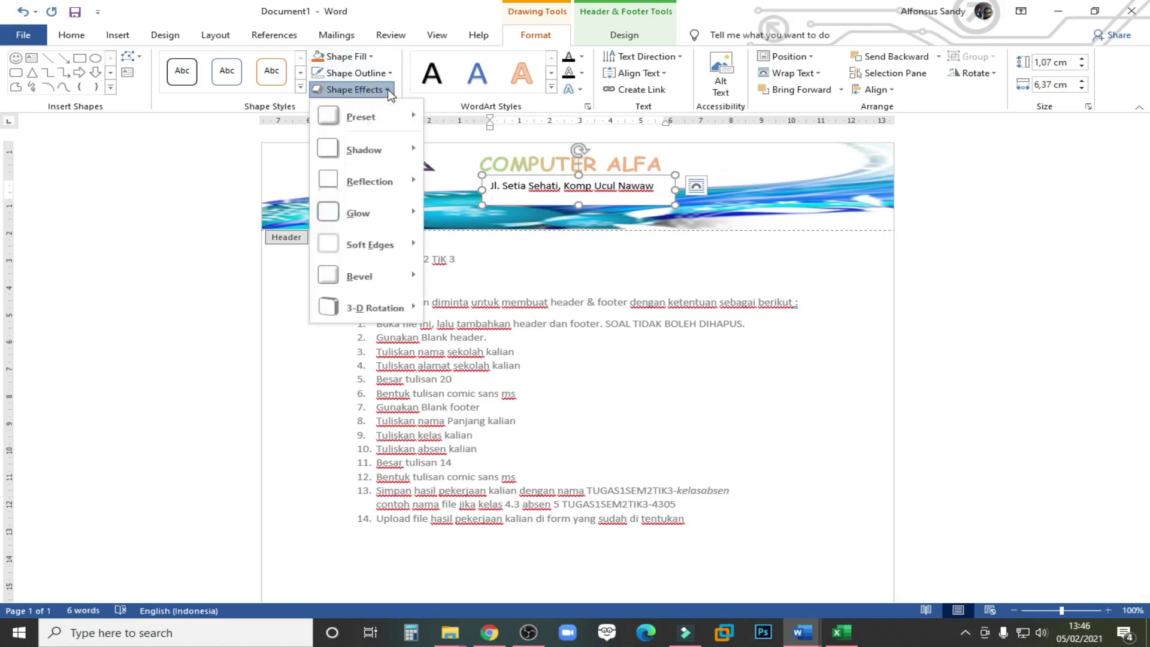
{"action": "left_click", "coordinate": [371, 58]}
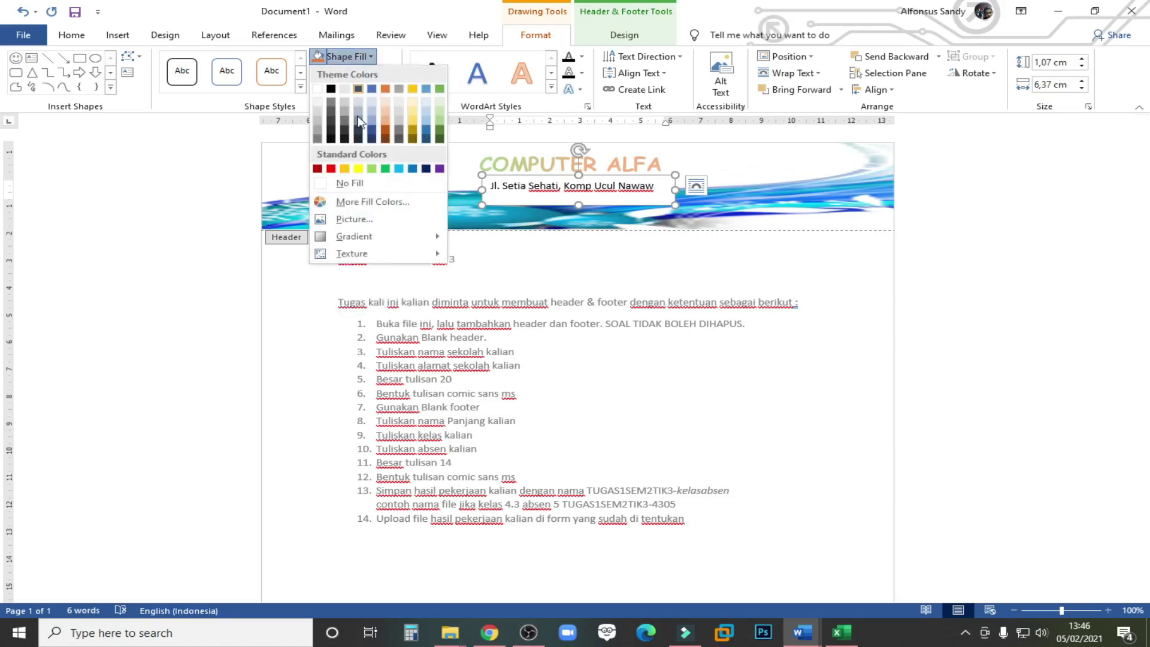
{"action": "left_click", "coordinate": [363, 185]}
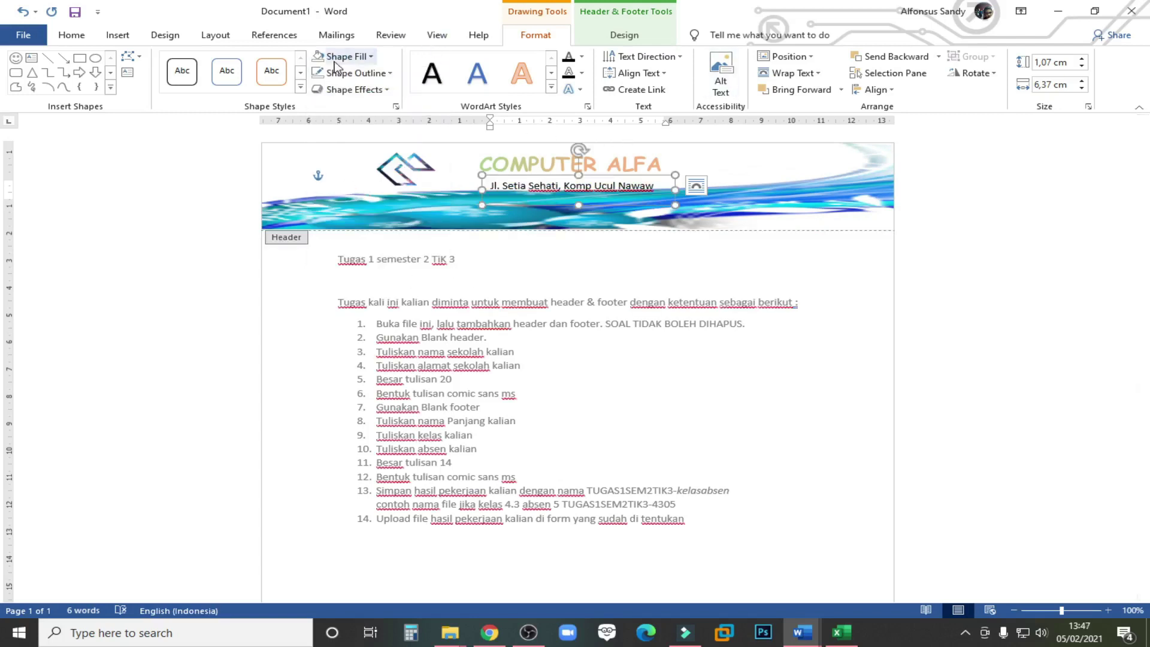
{"action": "left_click", "coordinate": [376, 56]}
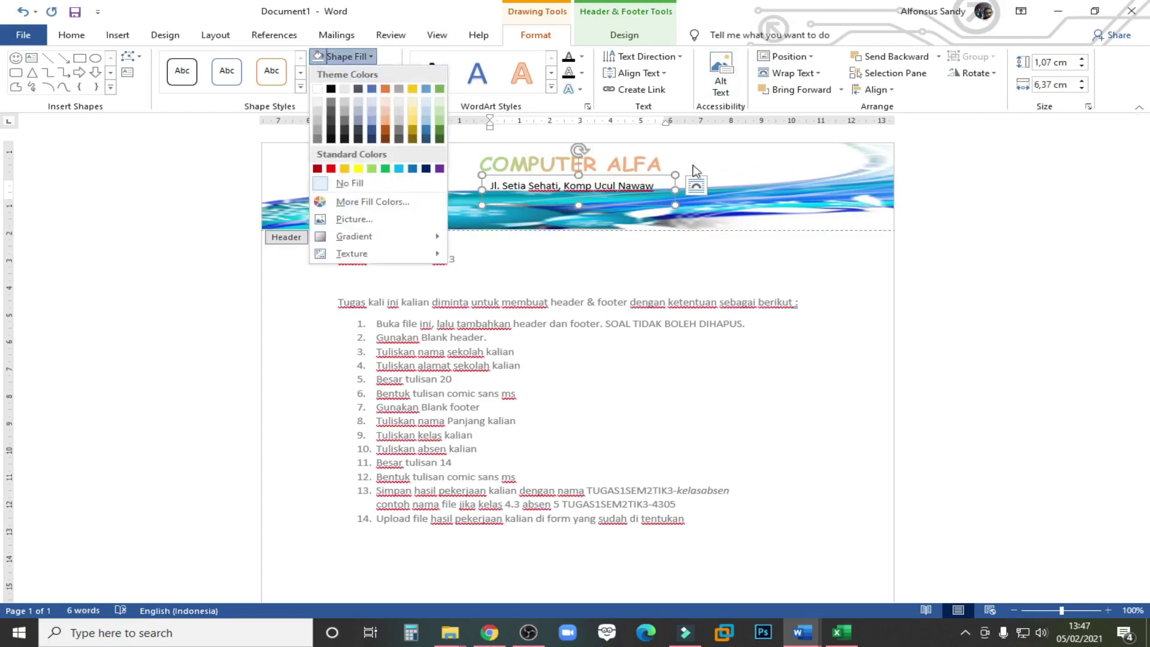
{"action": "left_click", "coordinate": [731, 182]}
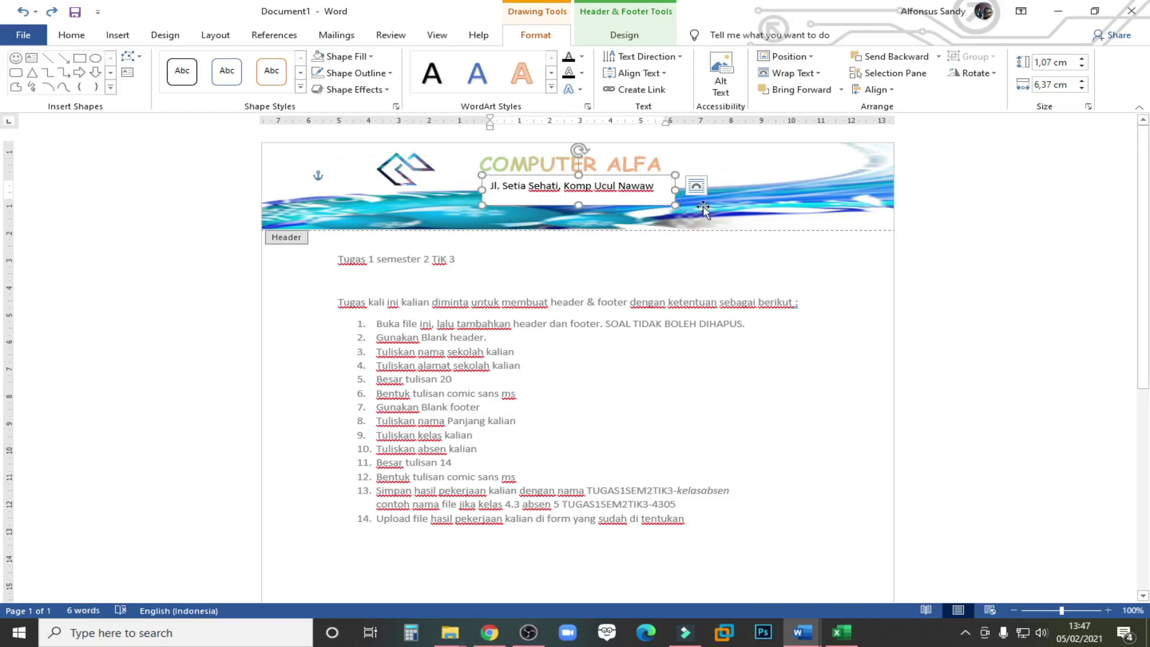
{"action": "left_click", "coordinate": [371, 57]}
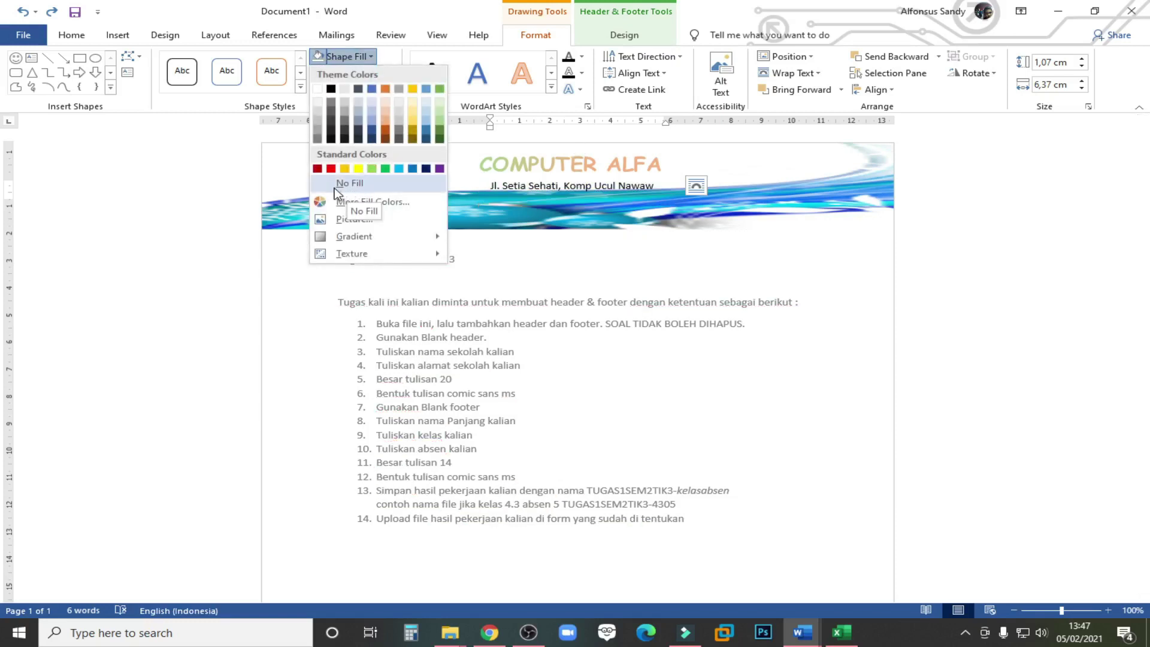
{"action": "left_click", "coordinate": [401, 189]}
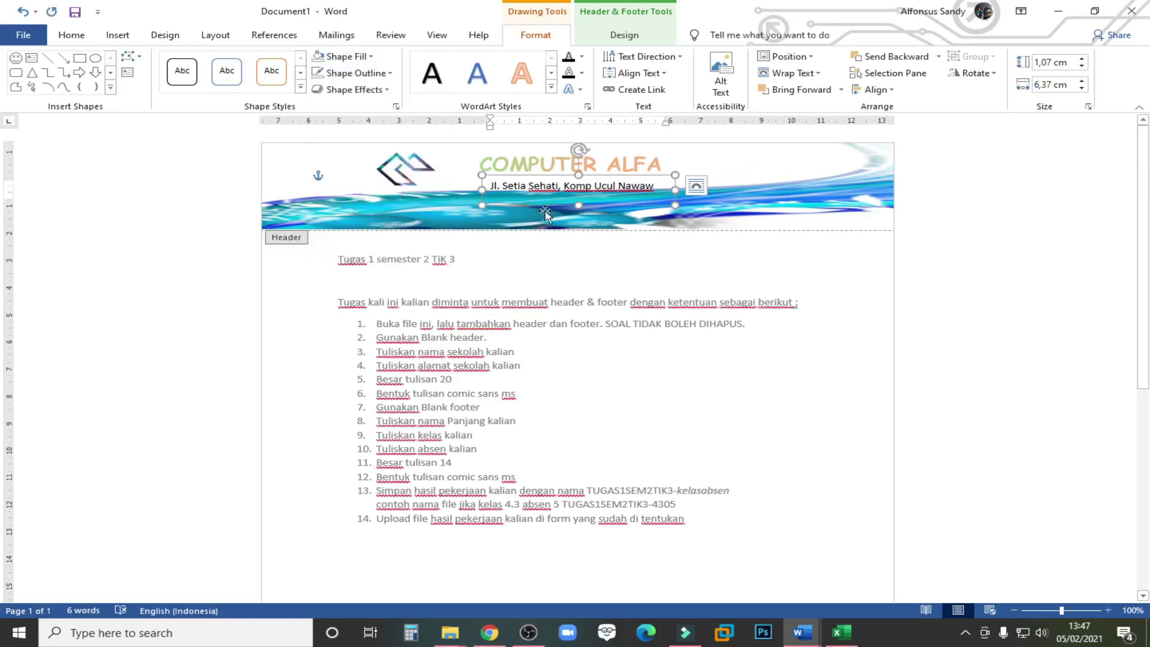
{"action": "left_click_drag", "start_coordinate": [531, 176], "coordinate": [532, 172]}
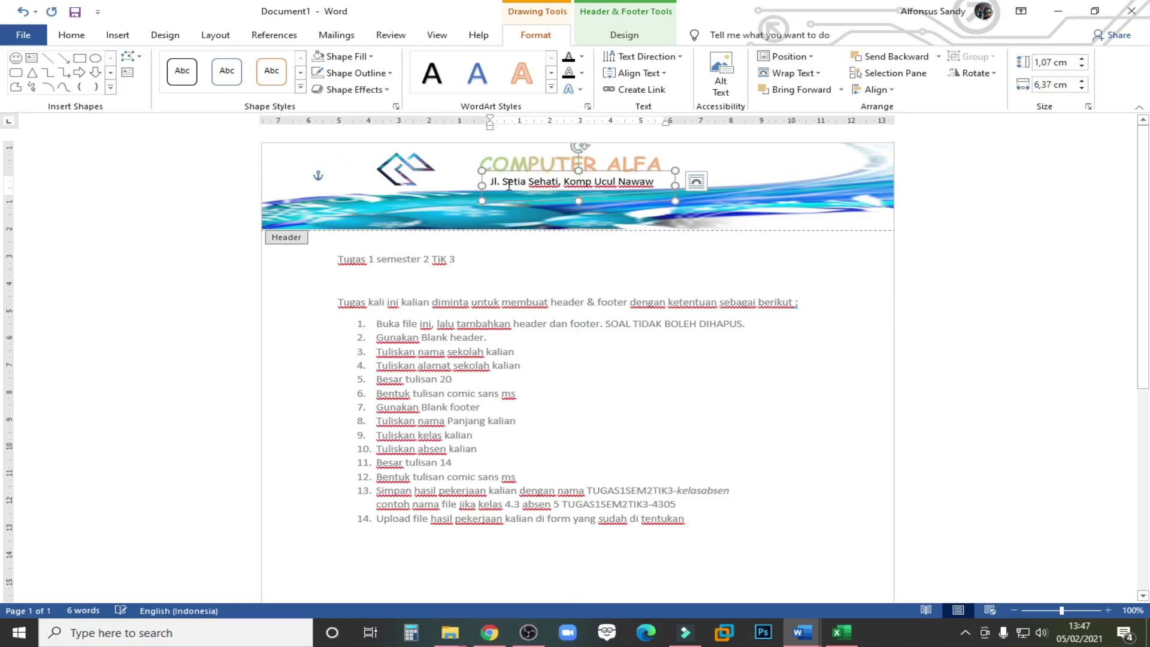
Set the font of the whole address line beneath the COMPUTER ALFA title to Comic Sans MS.
{"action": "triple_click", "coordinate": [503, 182]}
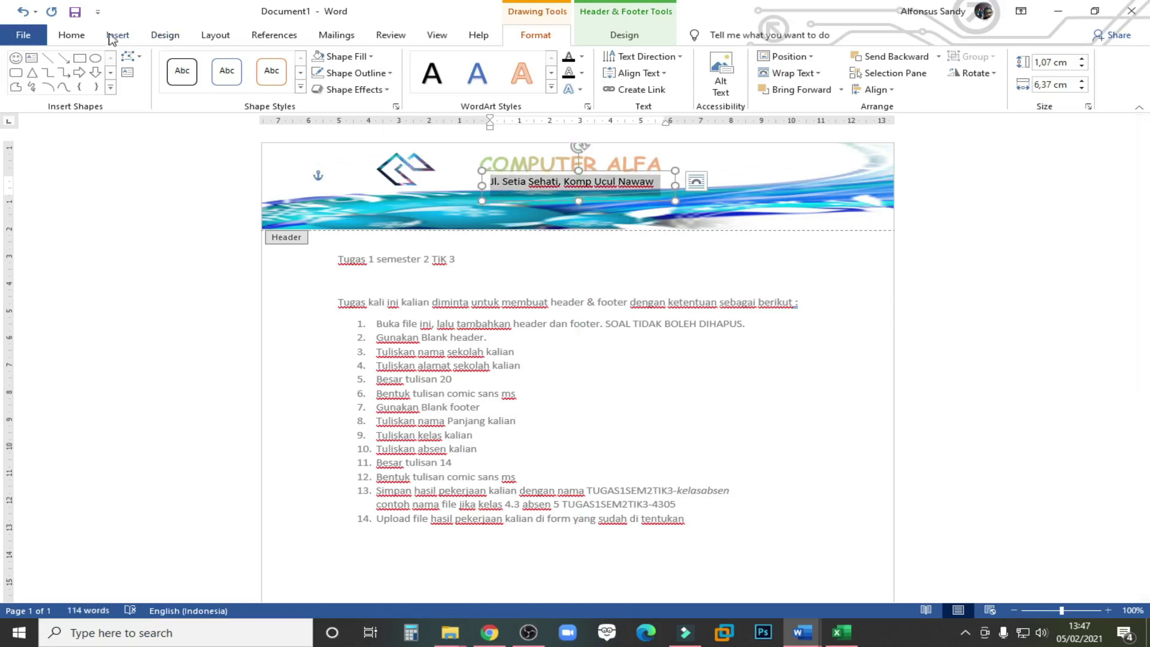
{"action": "left_click", "coordinate": [75, 36]}
{"action": "left_click", "coordinate": [208, 62]}
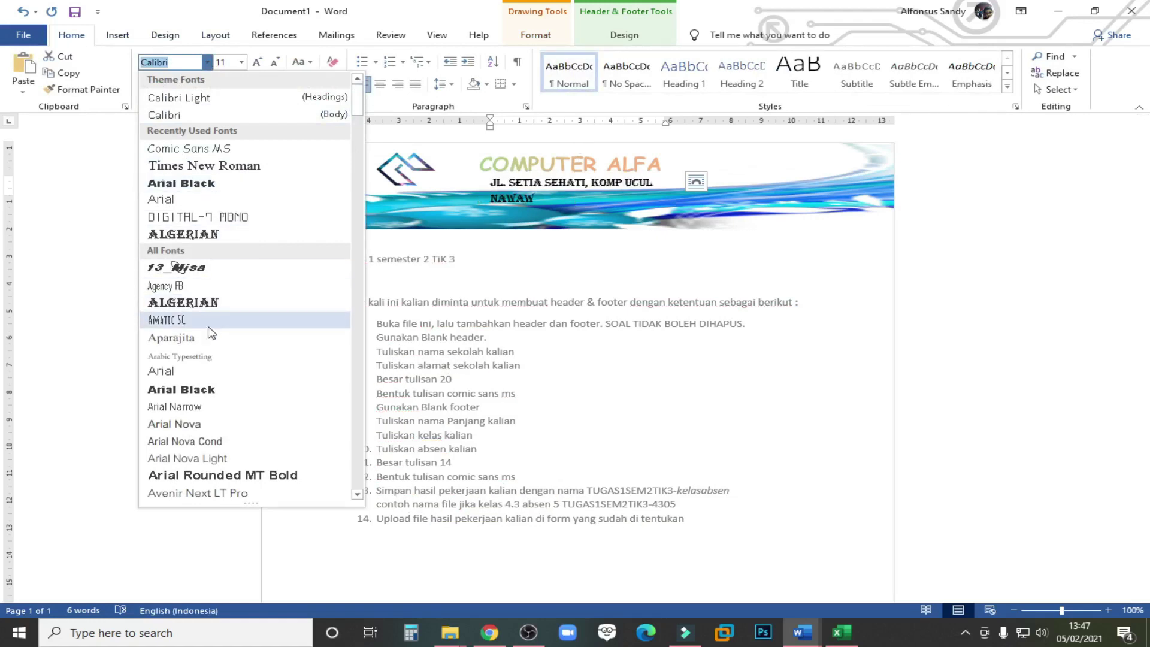
{"action": "scroll", "coordinate": [226, 367], "scroll_direction": "down", "scroll_amount": 10}
{"action": "type", "text": "Comic"}
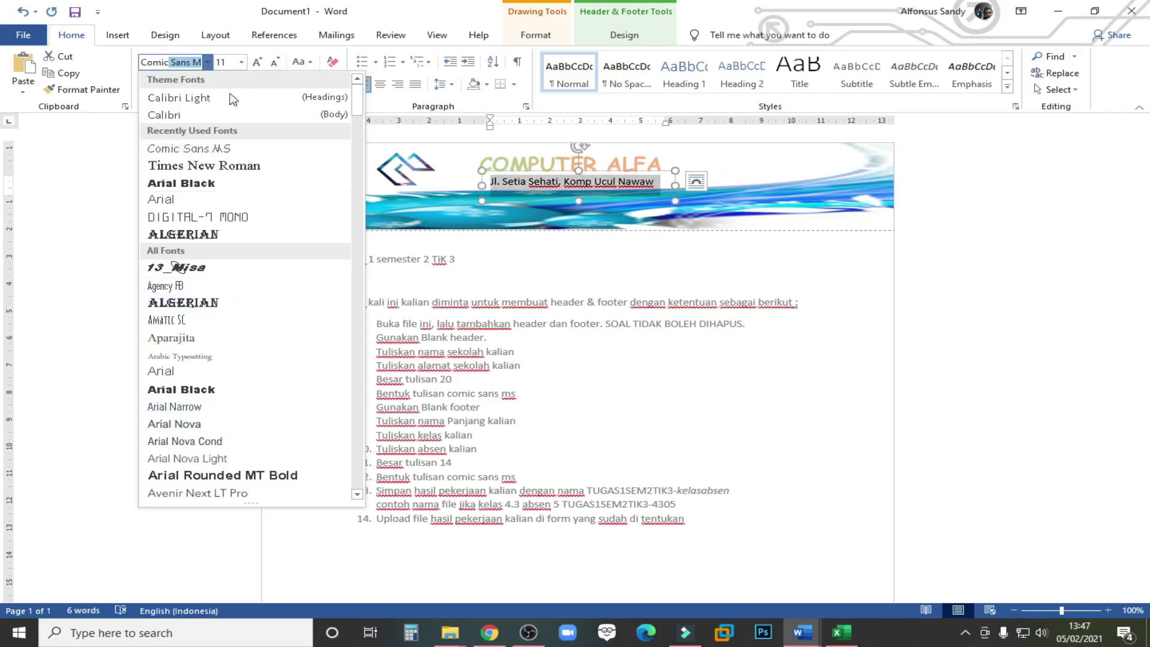
{"action": "key", "text": "Escape"}
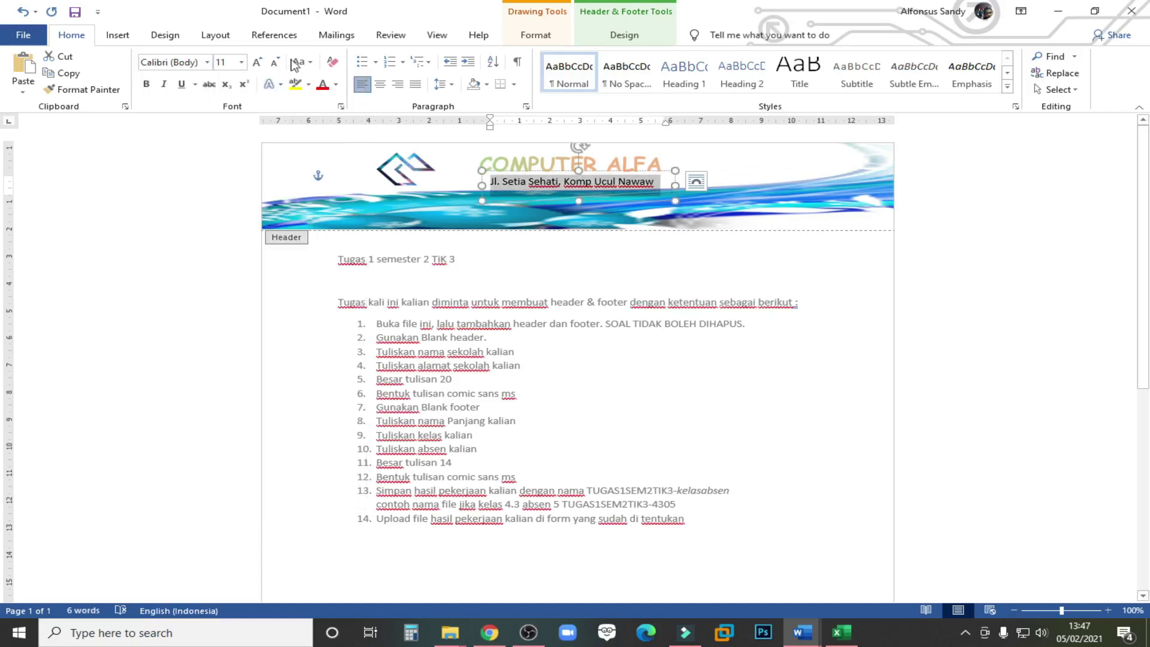
{"action": "left_click", "coordinate": [207, 62]}
{"action": "key", "text": "Up"}
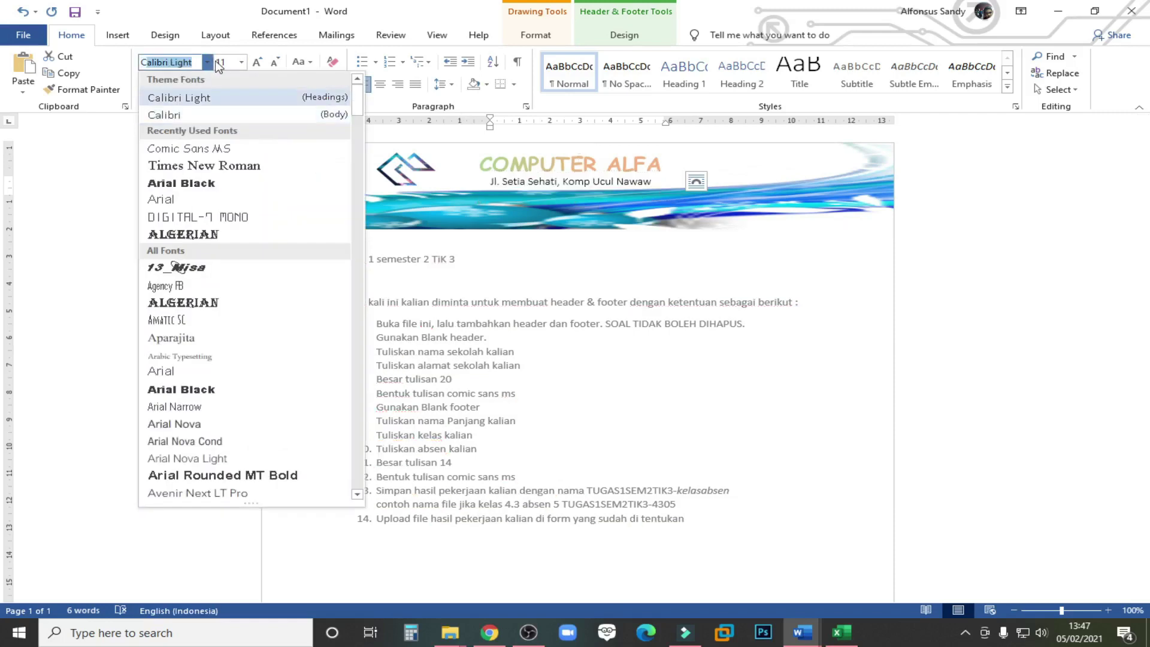
{"action": "left_click", "coordinate": [240, 149]}
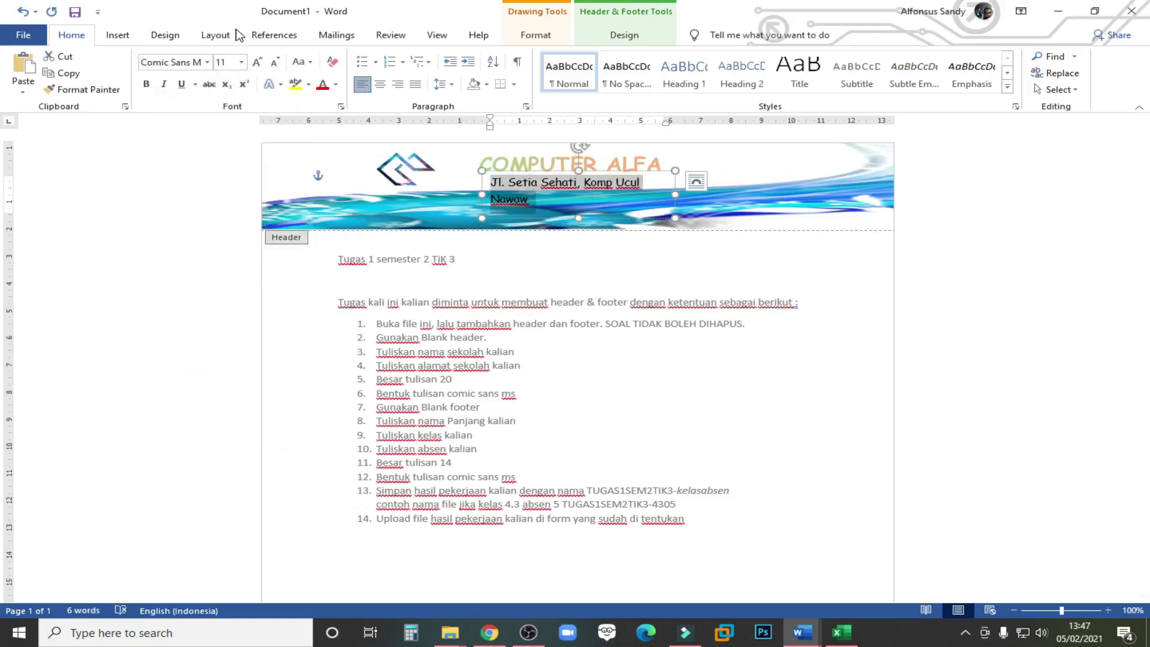
Widen the address text box so the address fits on one line, and reposition it centred beneath the COMPUTER ALFA title.
{"action": "left_click", "coordinate": [659, 187]}
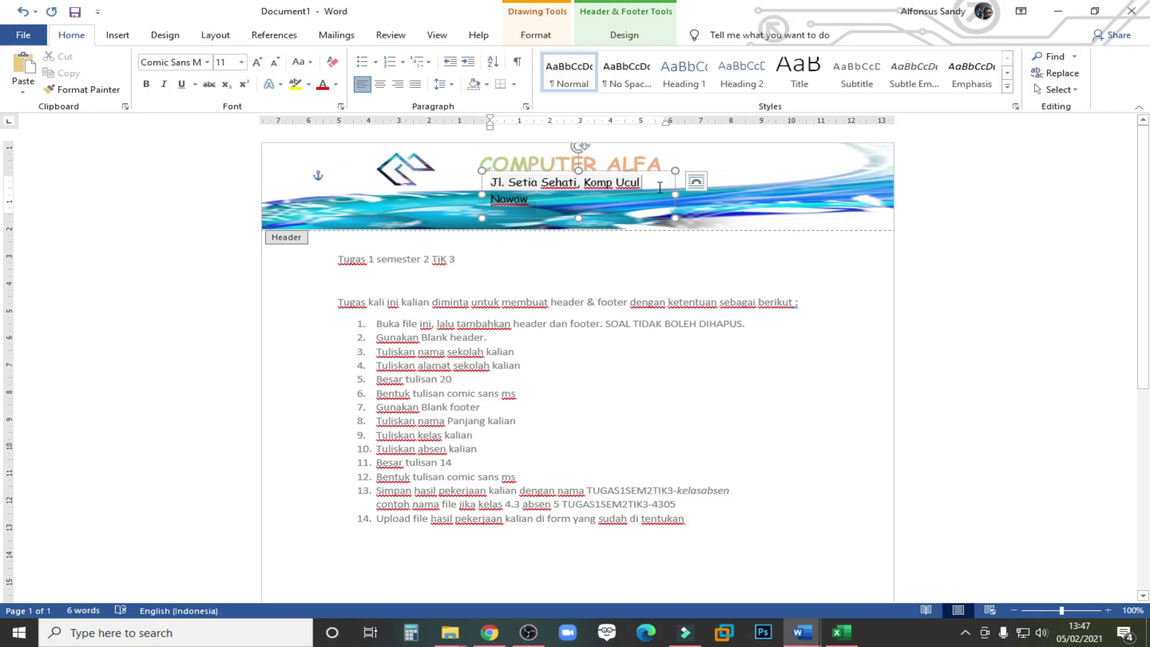
{"action": "key", "text": "ctrl+a"}
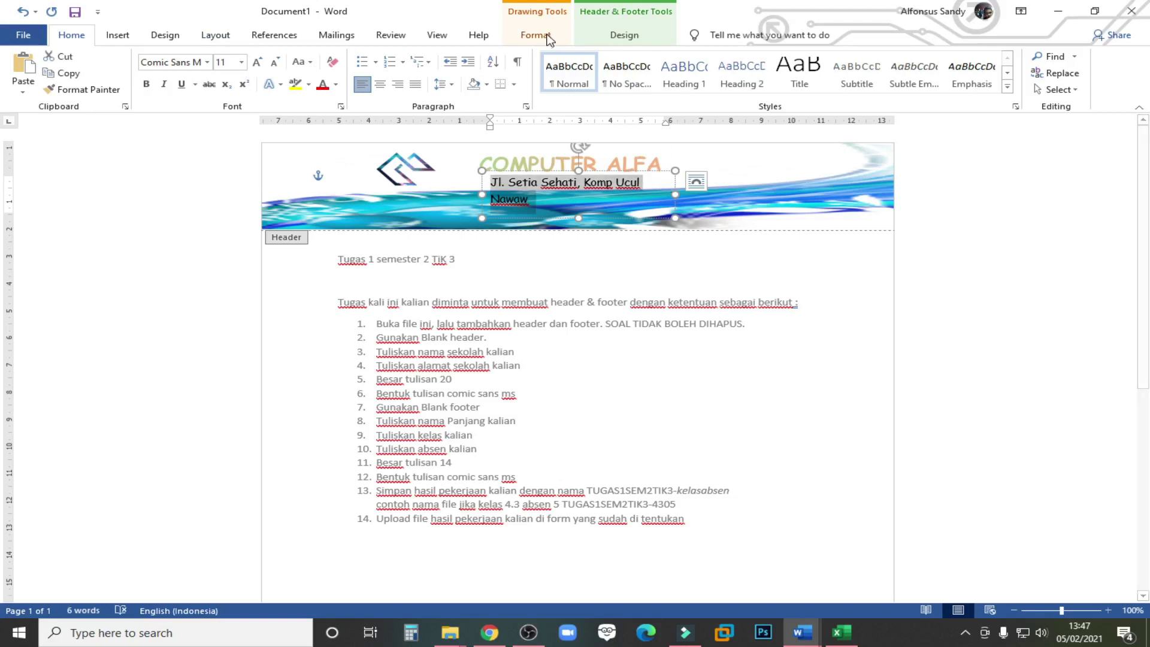
{"action": "left_click_drag", "start_coordinate": [678, 195], "coordinate": [712, 198]}
{"action": "left_click_drag", "start_coordinate": [531, 170], "coordinate": [515, 168]}
{"action": "key", "text": "Right"}
{"action": "key", "text": "Right"}
{"action": "key", "text": "Right"}
{"action": "key", "text": "Right"}
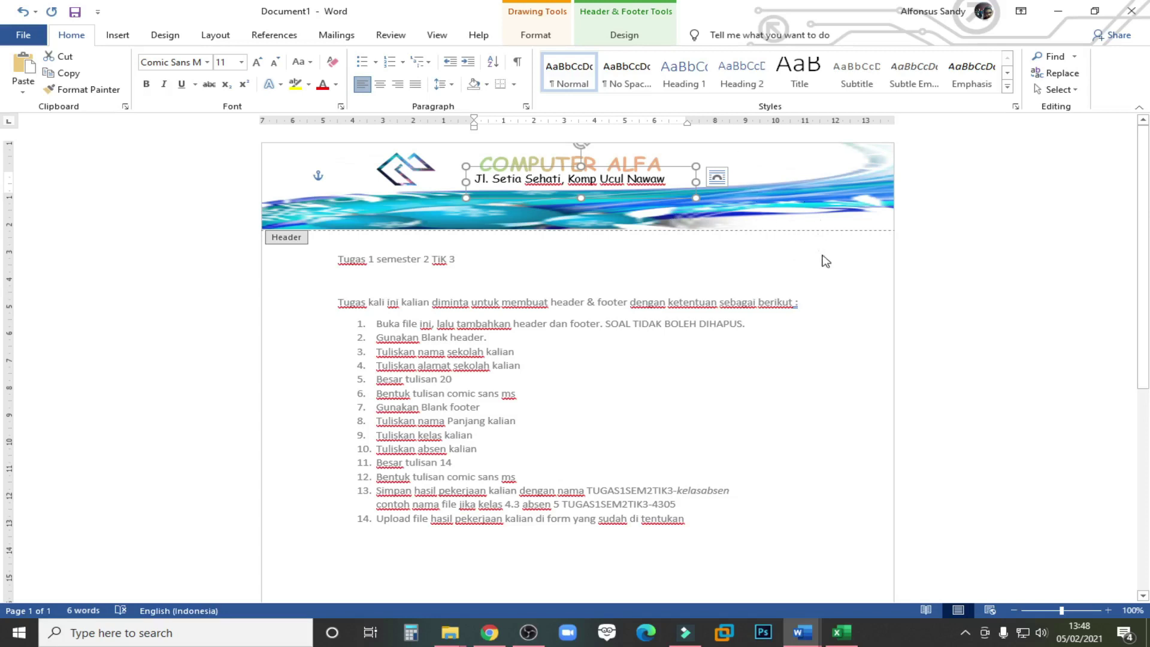
Close header and footer editing and review the finished letterhead above the body text.
{"action": "left_click", "coordinate": [694, 215]}
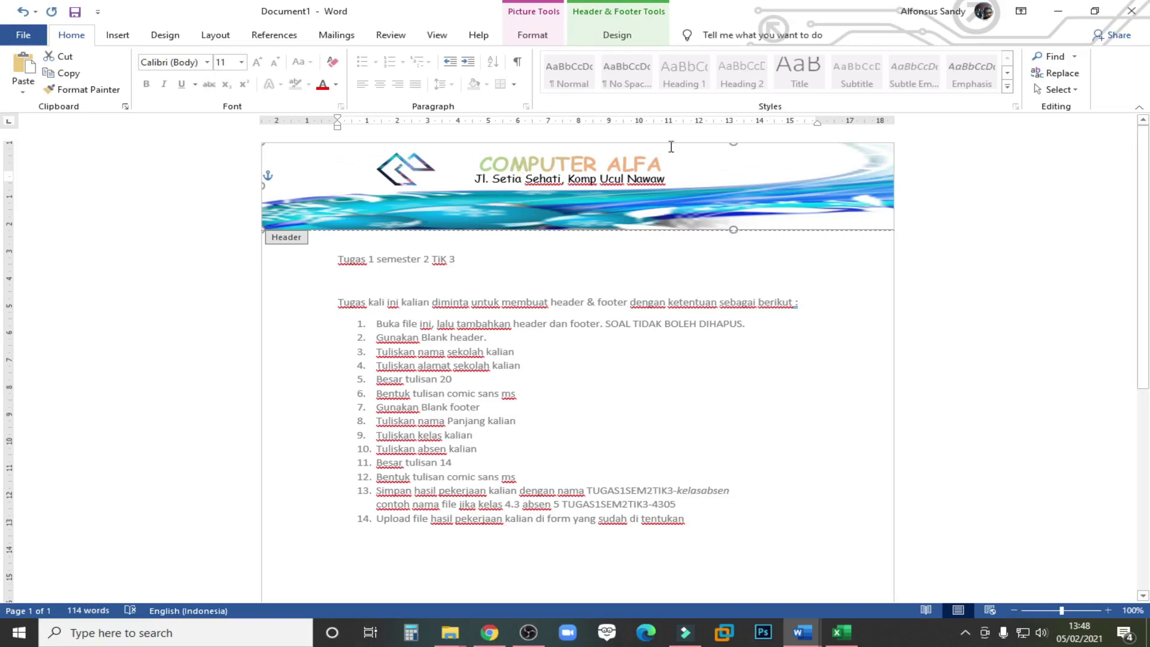
{"action": "left_click", "coordinate": [617, 35]}
{"action": "left_click", "coordinate": [883, 78]}
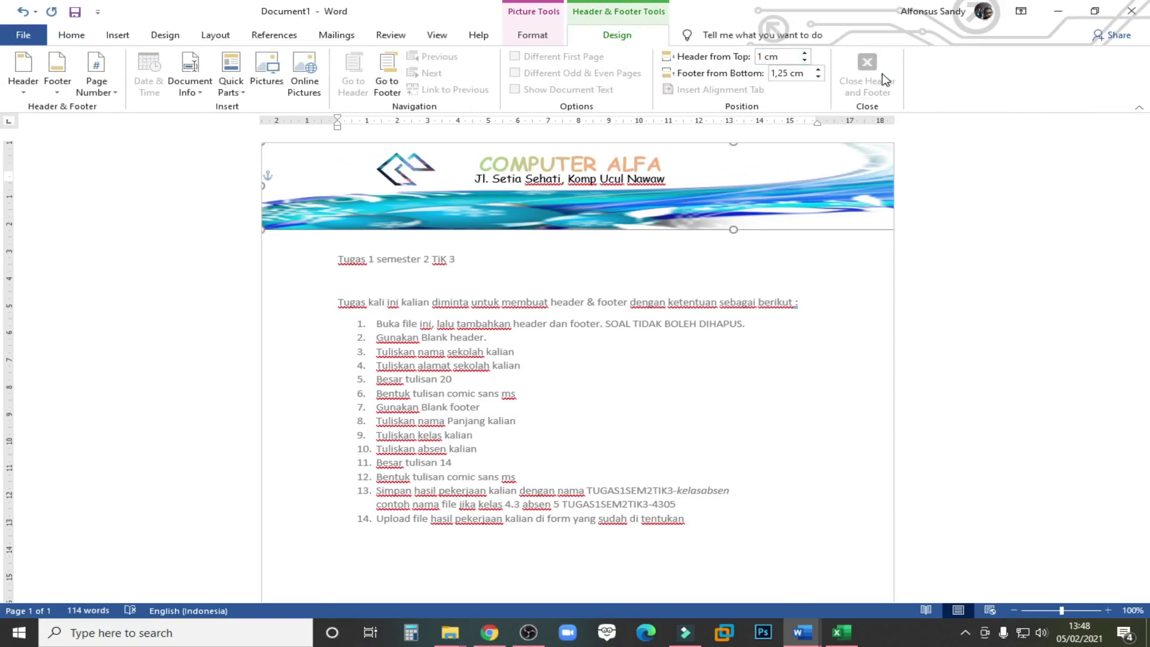
{"action": "scroll", "coordinate": [703, 314], "scroll_direction": "down", "scroll_amount": 5}
{"action": "scroll", "coordinate": [616, 303], "scroll_direction": "up", "scroll_amount": 5}
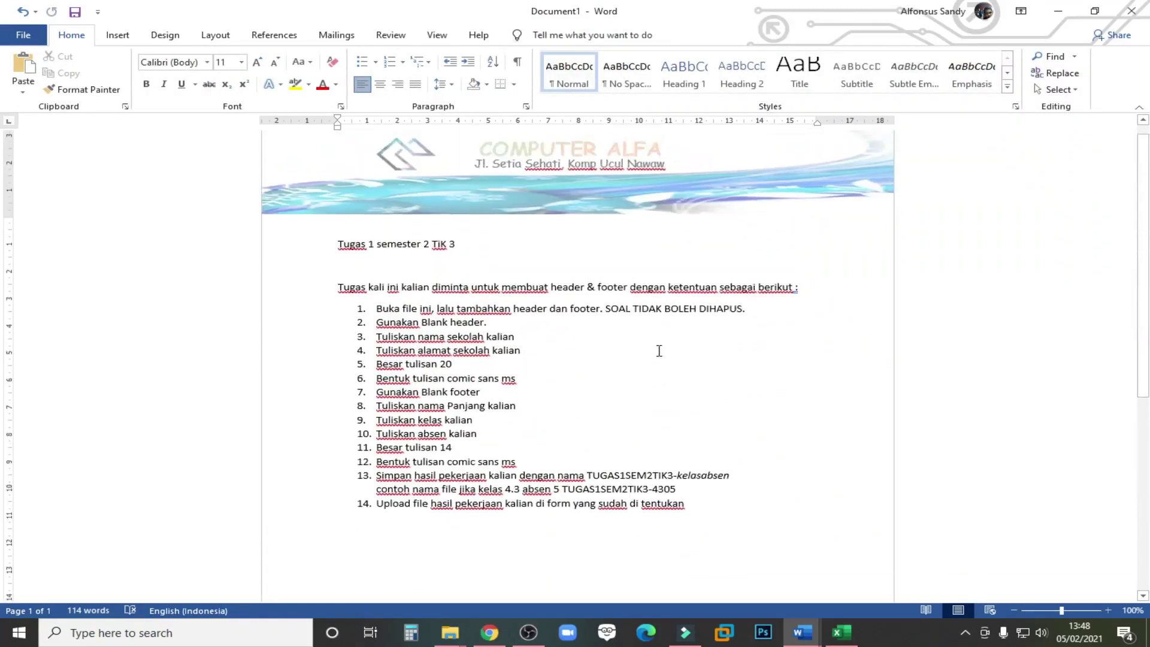
{"action": "scroll", "coordinate": [658, 351], "scroll_direction": "up", "scroll_amount": 1}
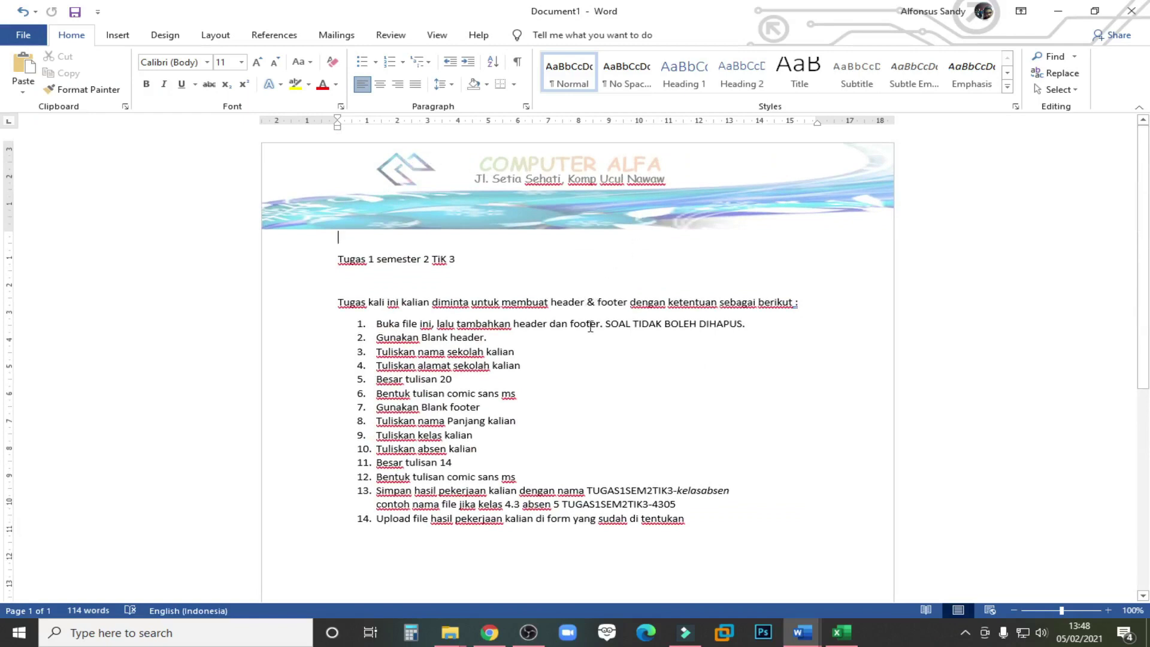
Add blank lines after list item 14 until the document runs onto a second page, and check the header there.
{"action": "scroll", "coordinate": [599, 335], "scroll_direction": "down", "scroll_amount": 2}
{"action": "left_click", "coordinate": [725, 397]}
{"action": "key", "text": "Return"}
{"action": "key", "text": "Return"}
{"action": "key", "text": "Return"}
{"action": "key", "text": "Return"}
{"action": "key", "text": "Return"}
{"action": "key", "text": "Return"}
{"action": "key", "text": "Return"}
{"action": "key", "text": "Return"}
{"action": "key", "text": "Return"}
{"action": "key", "text": "Return"}
{"action": "key", "text": "Return"}
{"action": "key", "text": "Return"}
{"action": "key", "text": "Return"}
{"action": "key", "text": "Return"}
{"action": "key", "text": "Return"}
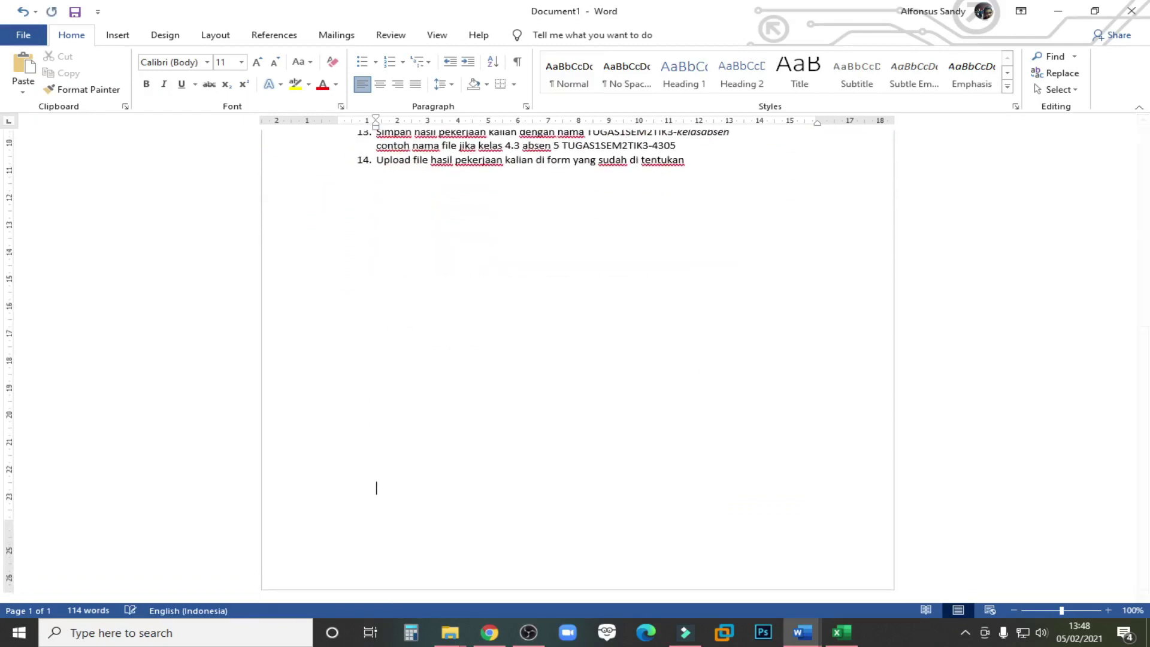
{"action": "scroll", "coordinate": [629, 403], "scroll_direction": "down", "scroll_amount": 8}
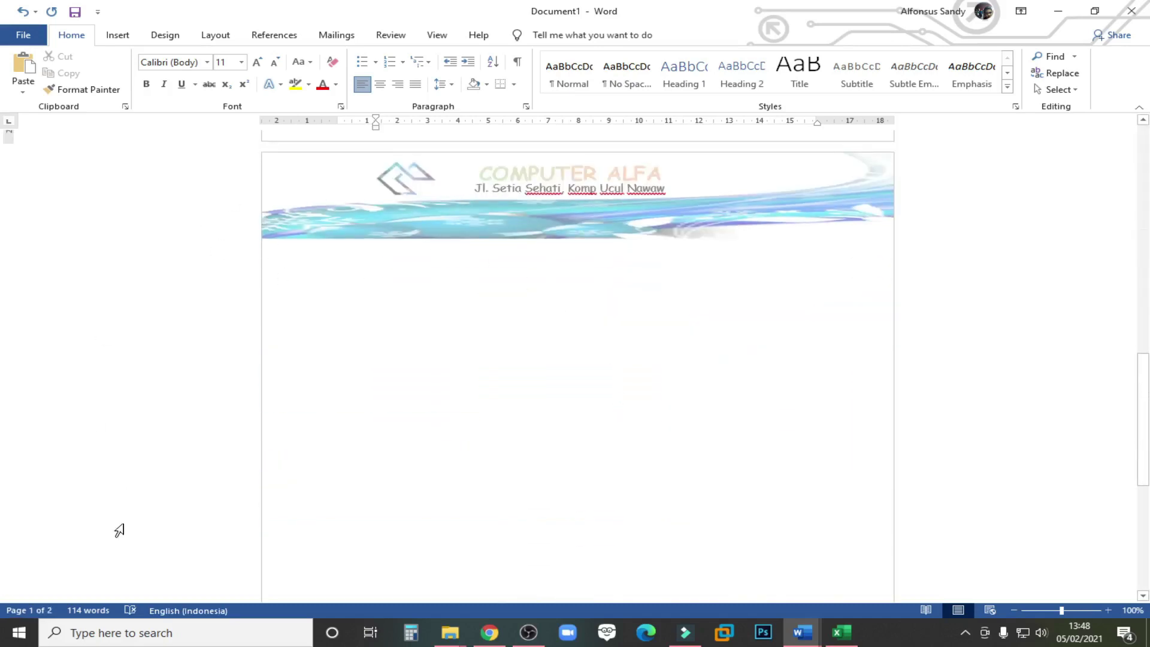
{"action": "scroll", "coordinate": [565, 413], "scroll_direction": "down", "scroll_amount": 4}
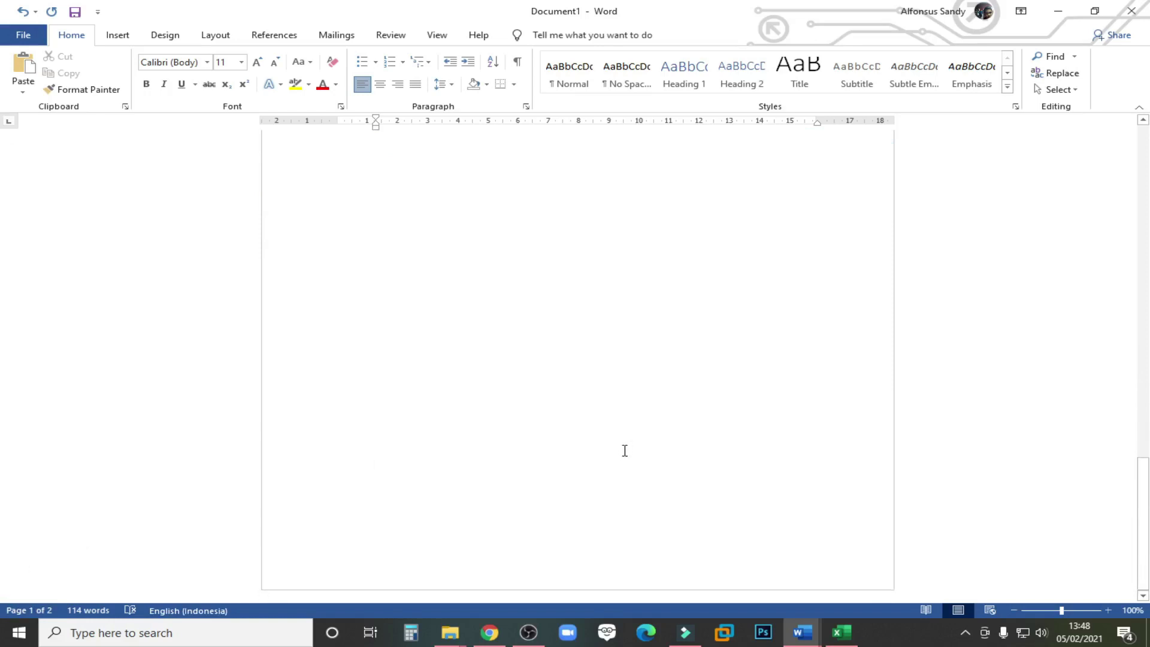
Add more blank lines on the second page until the text runs onto a third page with the same header.
{"action": "scroll", "coordinate": [624, 450], "scroll_direction": "up", "scroll_amount": 1}
{"action": "scroll", "coordinate": [612, 454], "scroll_direction": "down", "scroll_amount": 4}
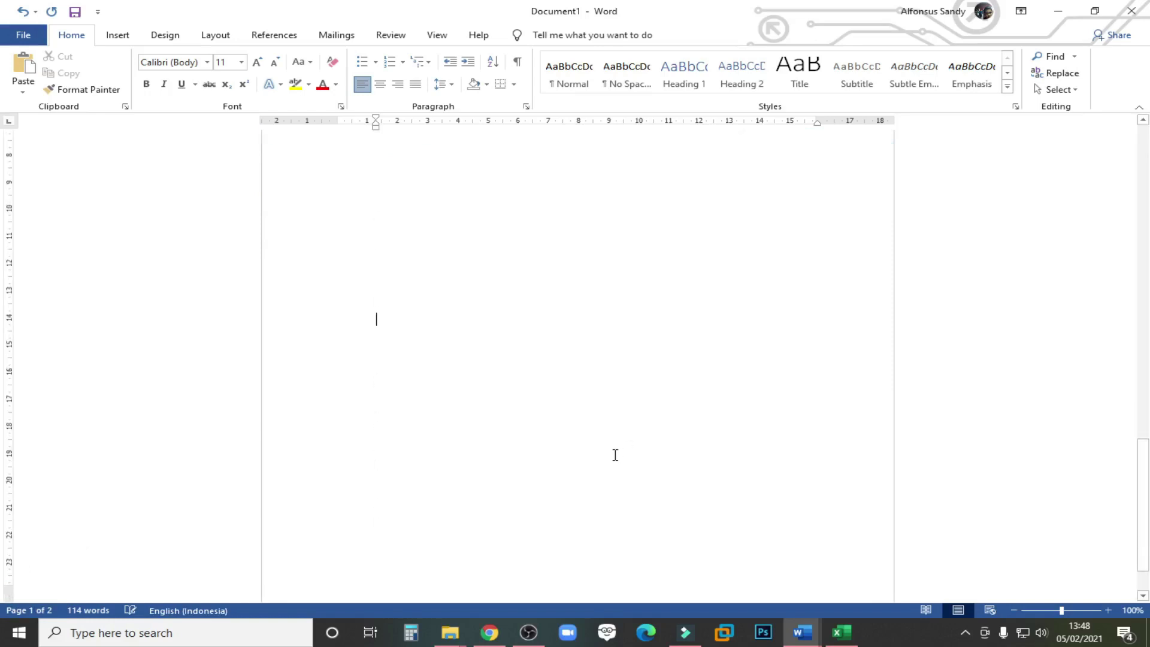
{"action": "key", "text": "Return"}
{"action": "key", "text": "Return"}
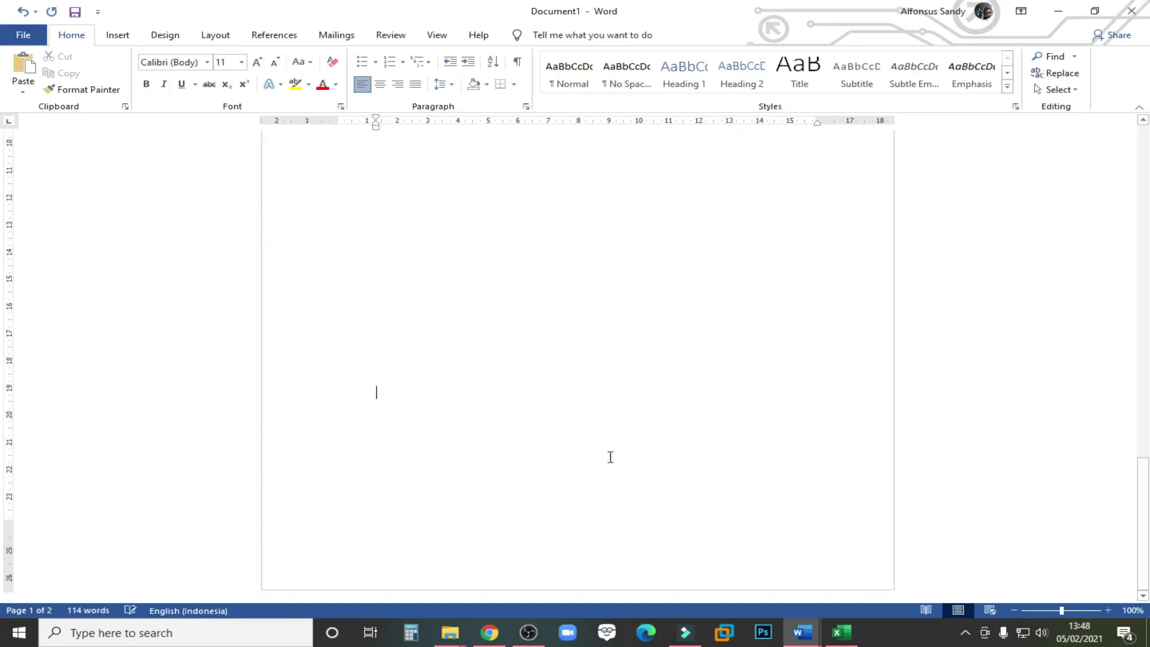
{"action": "key", "text": "Return"}
{"action": "key", "text": "Return"}
{"action": "key", "text": "Return"}
{"action": "key", "text": "Return"}
{"action": "key", "text": "Return"}
{"action": "key", "text": "Return"}
{"action": "key", "text": "Return"}
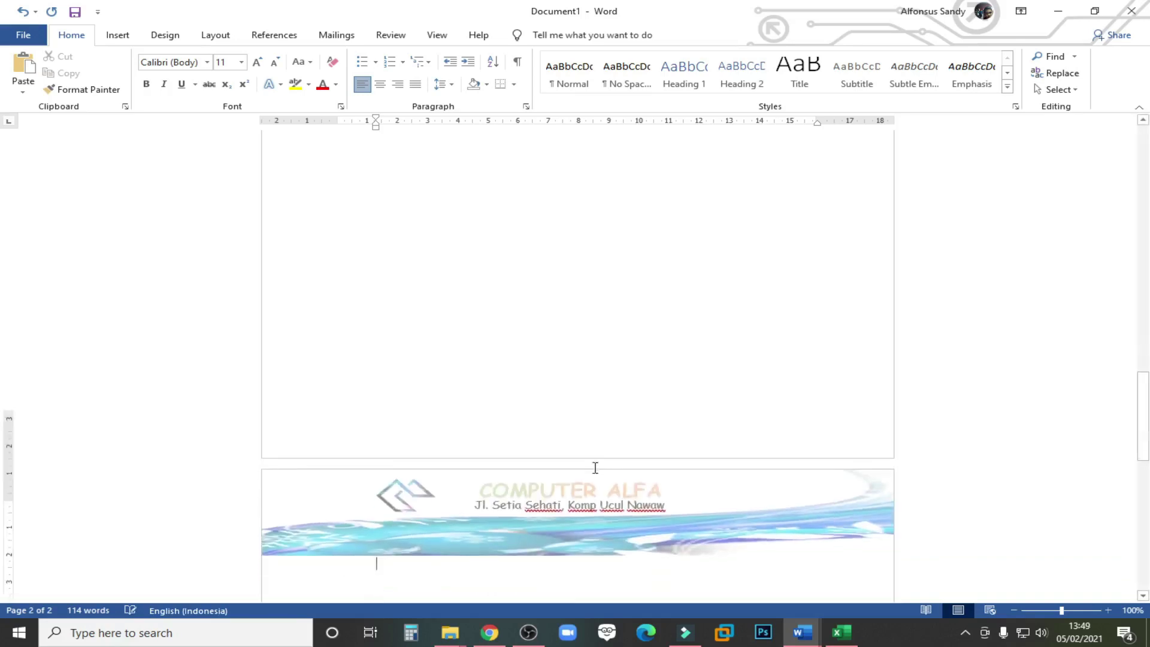